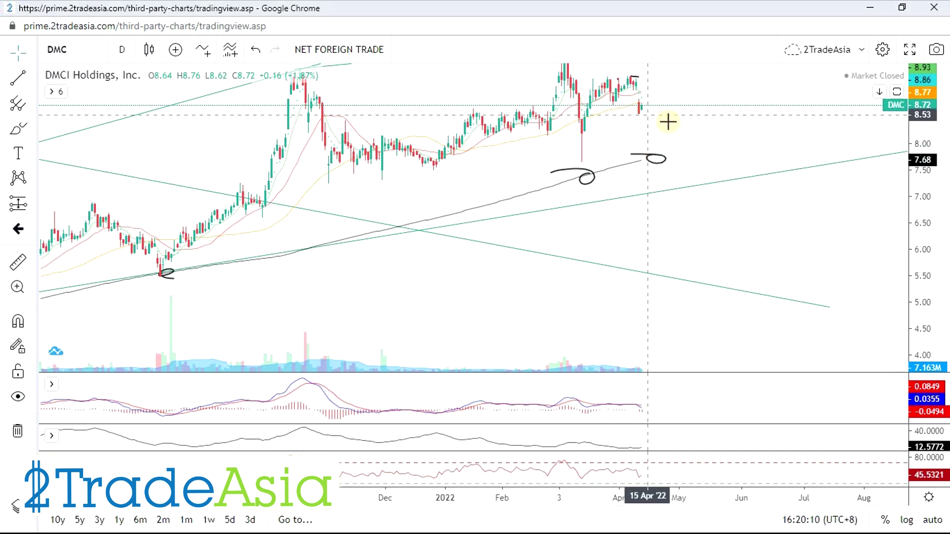
Draw a rising trend line under the price lows from 29 Nov '21 at about 7.28 to 17 May '22.
{"action": "left_click_drag", "start_coordinate": [721, 153], "coordinate": [741, 174]}
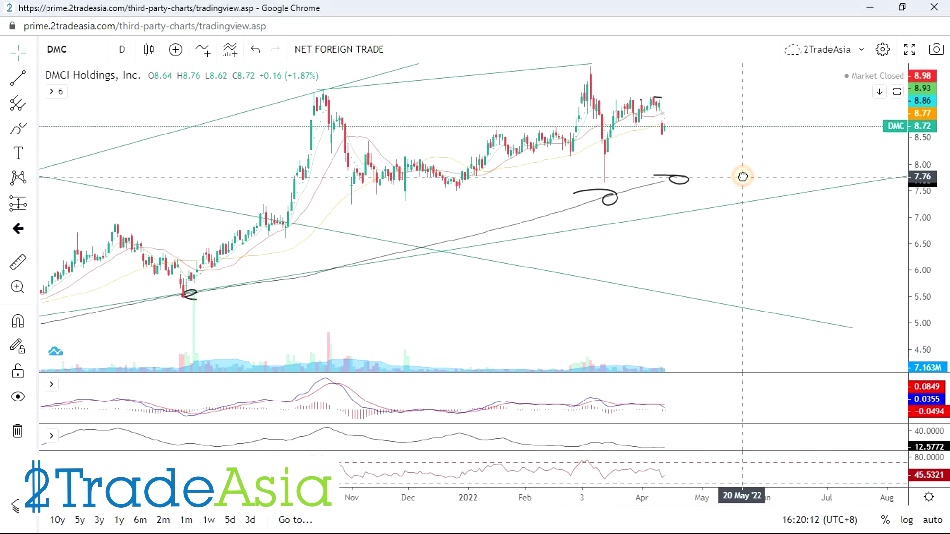
{"action": "left_click", "coordinate": [18, 78]}
{"action": "left_click", "coordinate": [407, 201]}
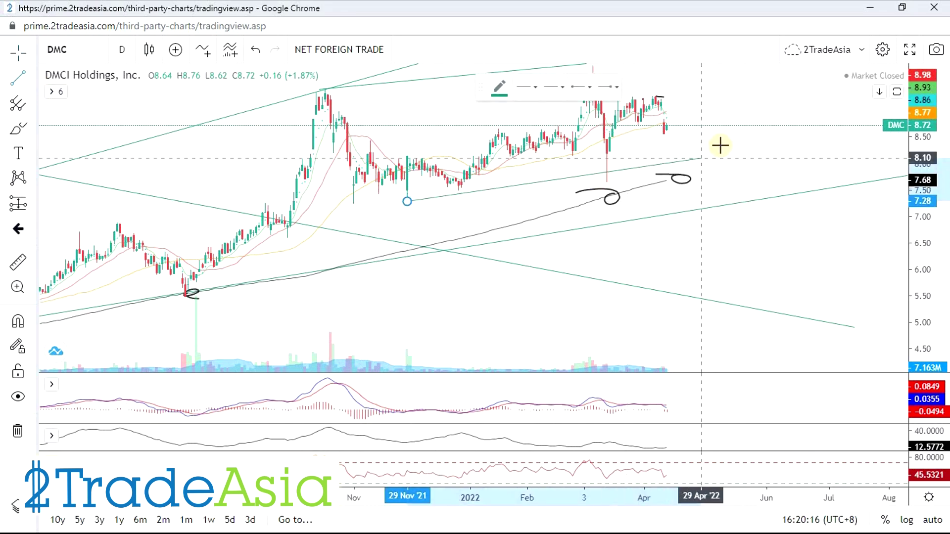
{"action": "left_click", "coordinate": [736, 108]}
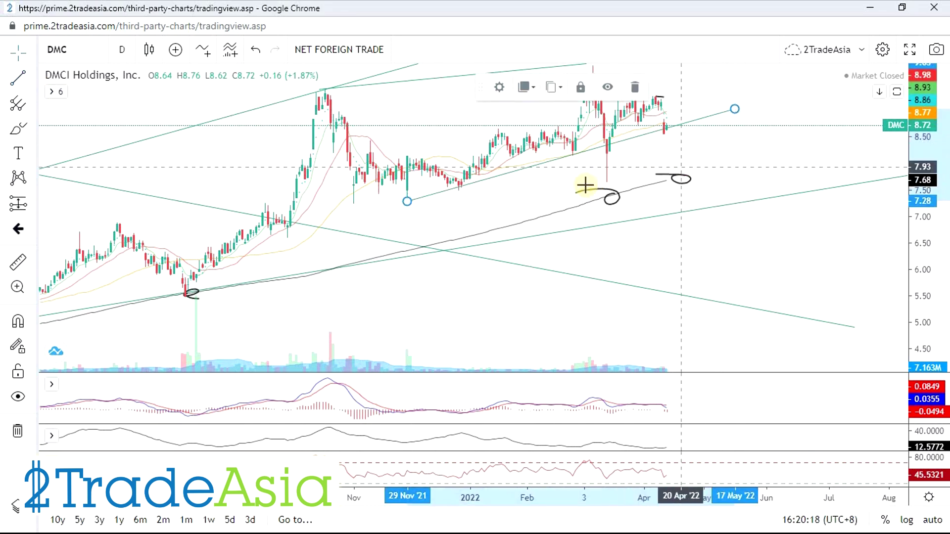
{"action": "left_click", "coordinate": [430, 205]}
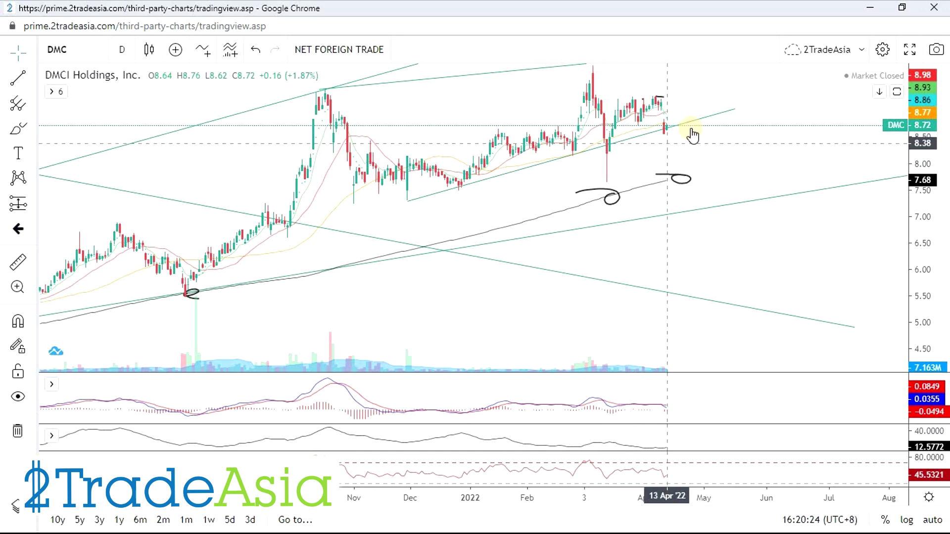
Measure the price rise from about 8.60 to about 9.02 beside the latest candles.
{"action": "left_click", "coordinate": [18, 262]}
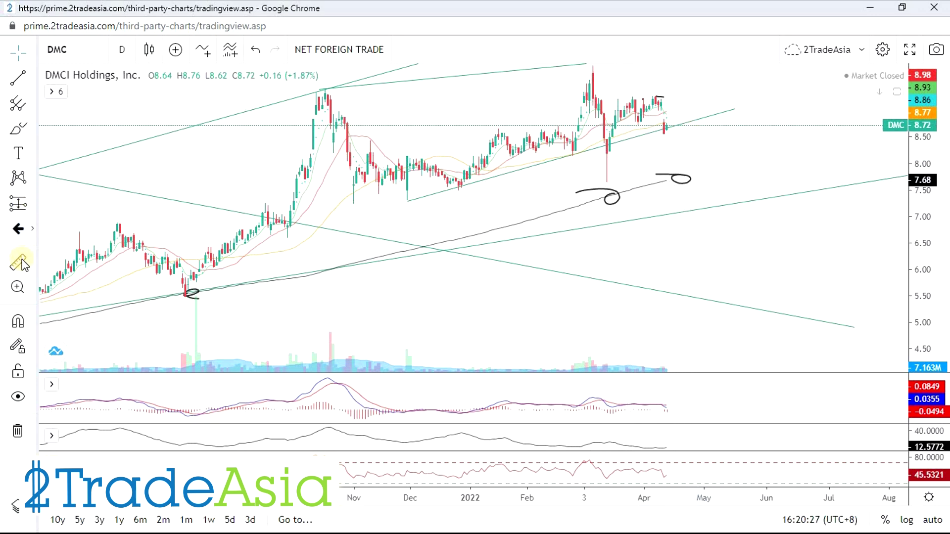
{"action": "left_click", "coordinate": [702, 131]}
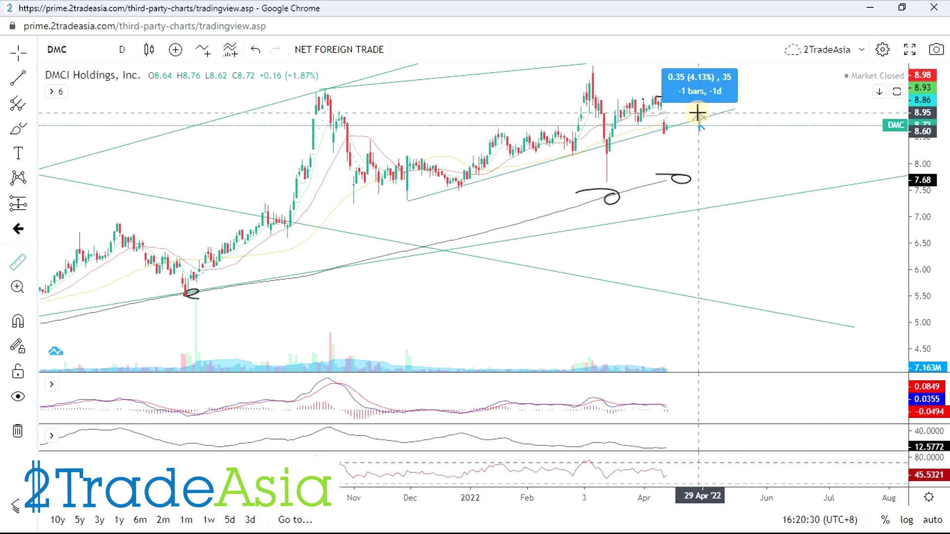
{"action": "left_click", "coordinate": [697, 108]}
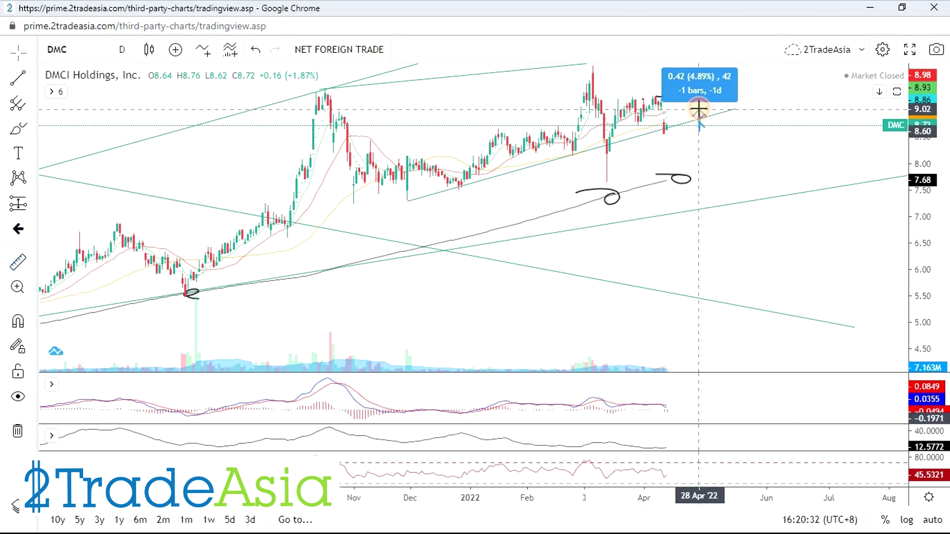
{"action": "left_click", "coordinate": [762, 147]}
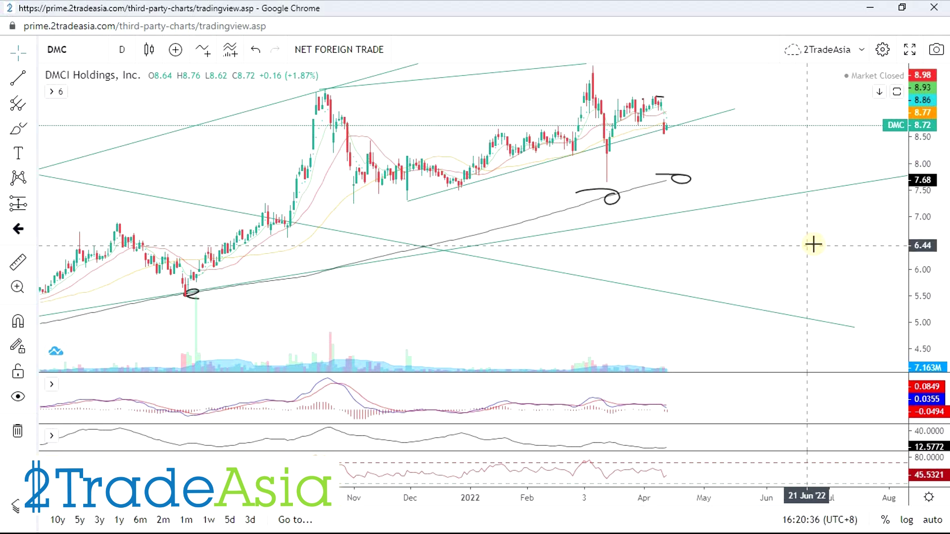
Measure the rebound from near the March 2022 low, from about 7.71 up to about 8.73.
{"action": "scroll", "coordinate": [812, 244], "scroll_direction": "down", "scroll_amount": 1}
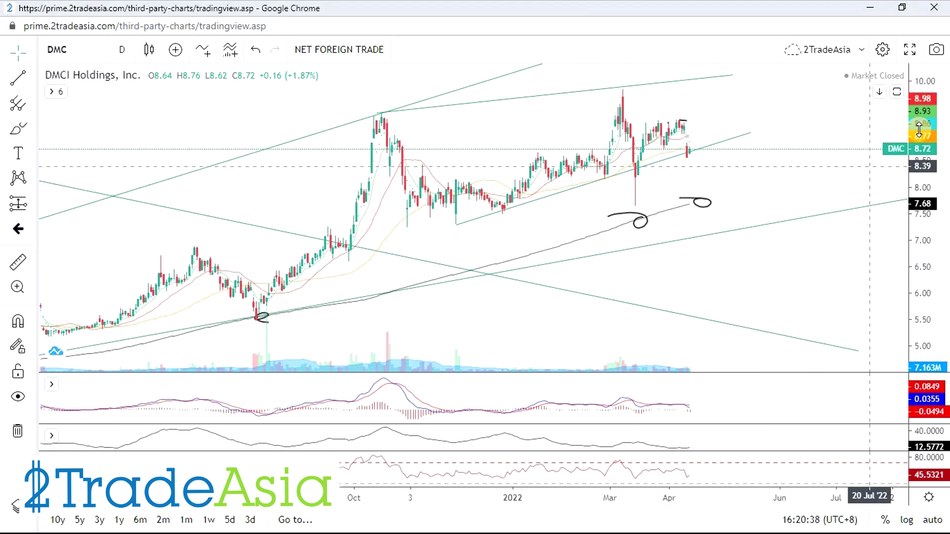
{"action": "left_click", "coordinate": [18, 263]}
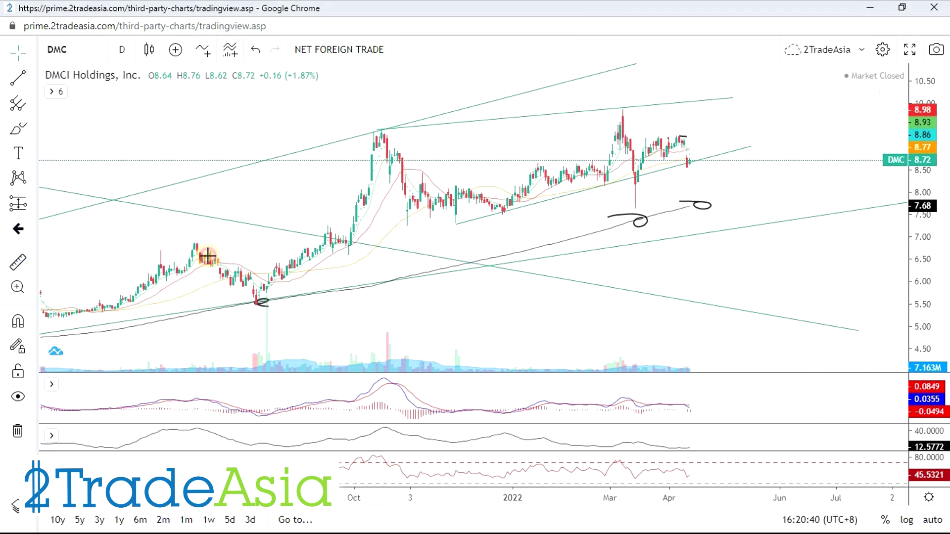
{"action": "left_click", "coordinate": [641, 204]}
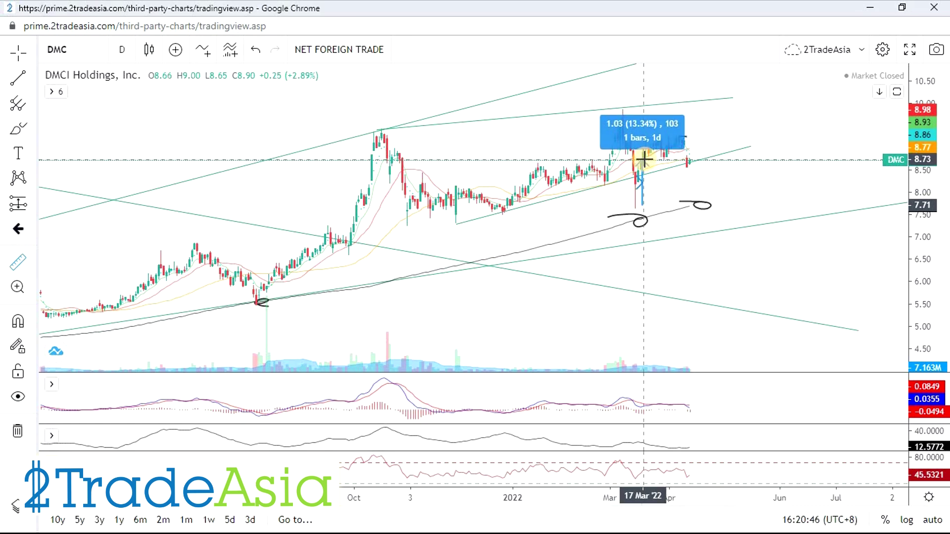
{"action": "left_click", "coordinate": [644, 159]}
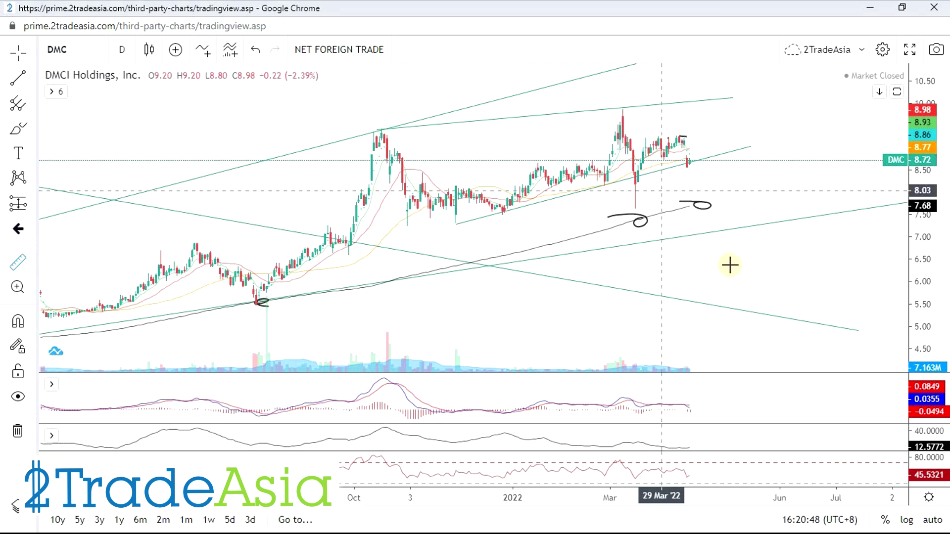
{"action": "left_click", "coordinate": [751, 260]}
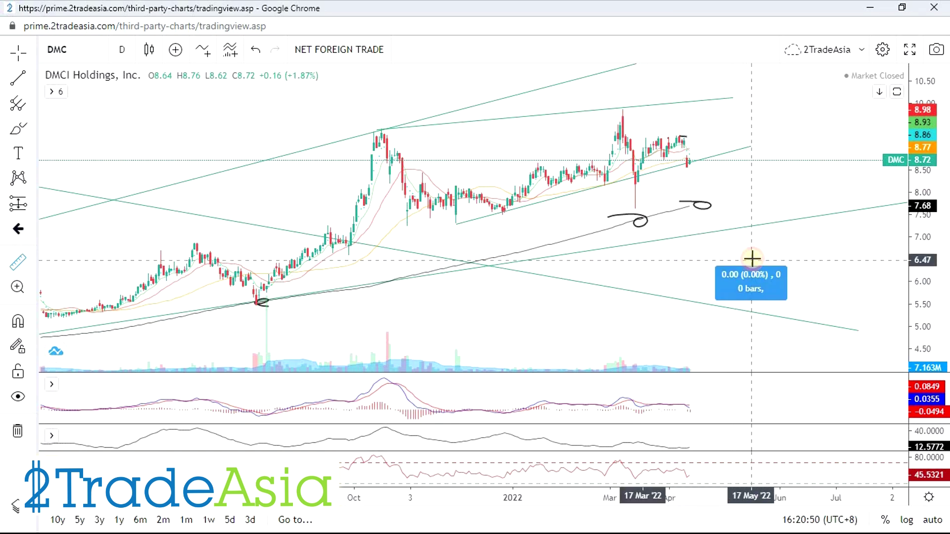
{"action": "key", "text": "Escape"}
Switch to the Google Sheets charting sheet and review DMC's ratios from net profit margin through YoY earnings.
{"action": "key", "text": "alt+Tab"}
{"action": "left_click", "coordinate": [155, 416]}
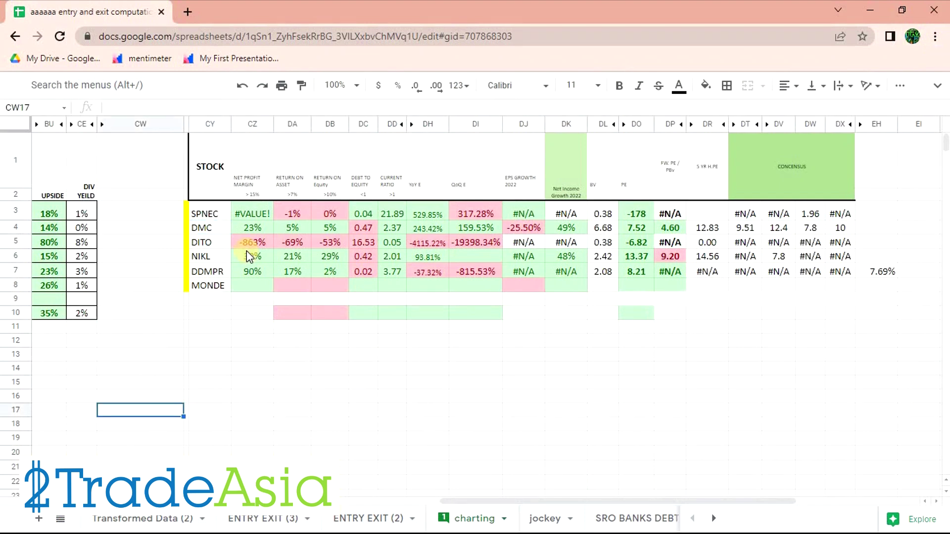
{"action": "left_click", "coordinate": [217, 228]}
{"action": "left_click_drag", "start_coordinate": [257, 226], "coordinate": [456, 234]}
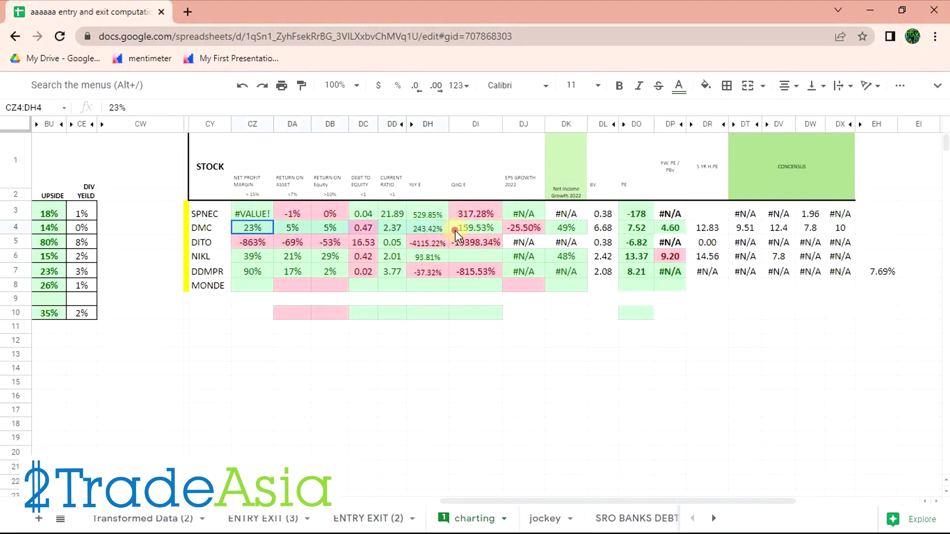
{"action": "left_click", "coordinate": [409, 367]}
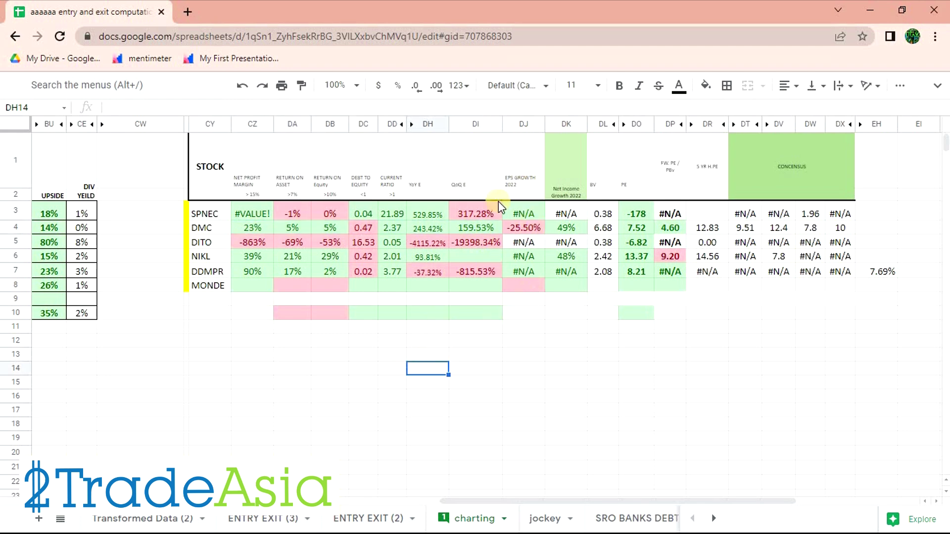
Examine DMC's YoY earnings, 2022 EPS growth and 2022 net income growth figures.
{"action": "left_click", "coordinate": [424, 230]}
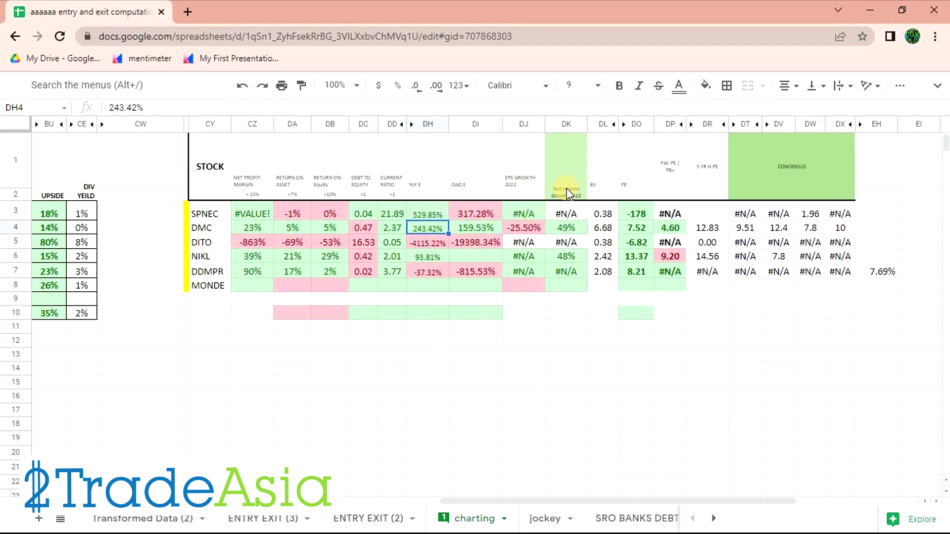
{"action": "left_click", "coordinate": [527, 180]}
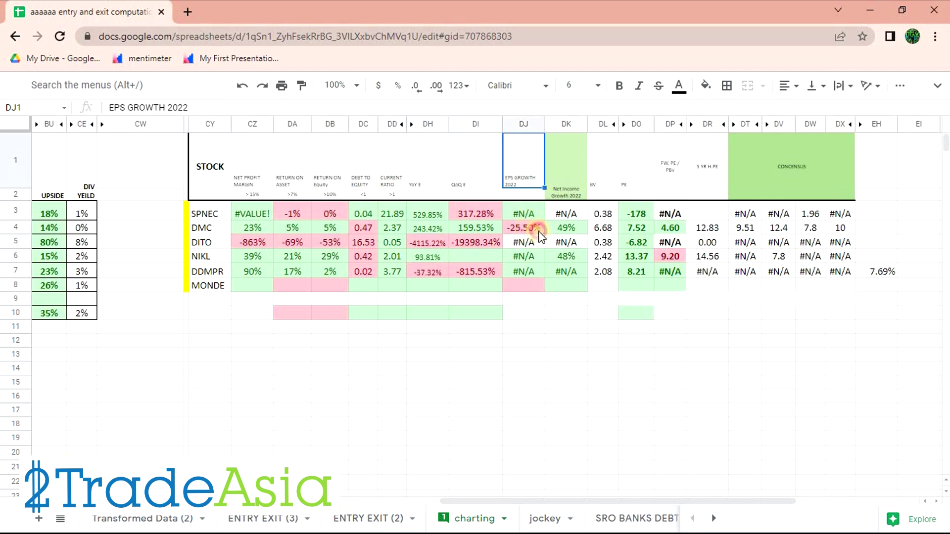
{"action": "left_click", "coordinate": [525, 229]}
{"action": "left_click", "coordinate": [565, 230]}
{"action": "left_click", "coordinate": [564, 188]}
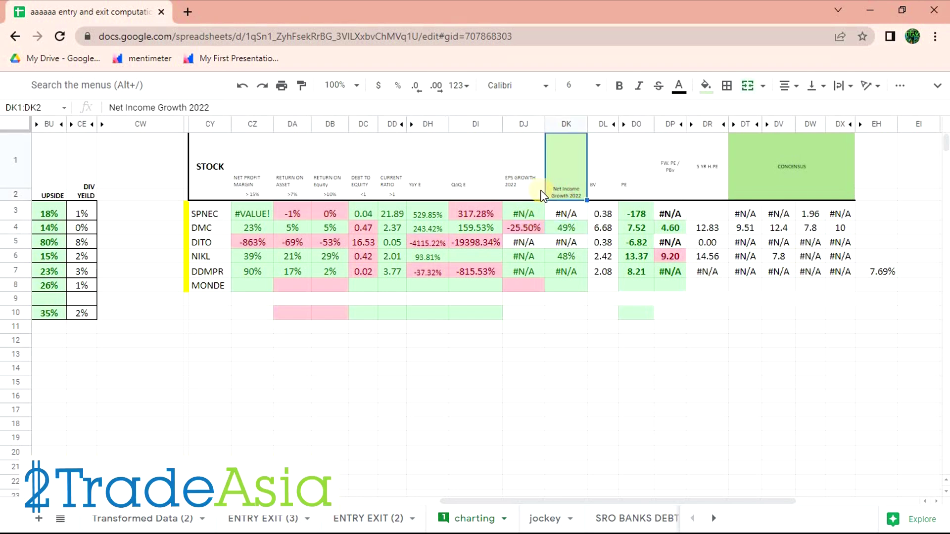
{"action": "left_click", "coordinate": [528, 230]}
{"action": "left_click", "coordinate": [570, 227]}
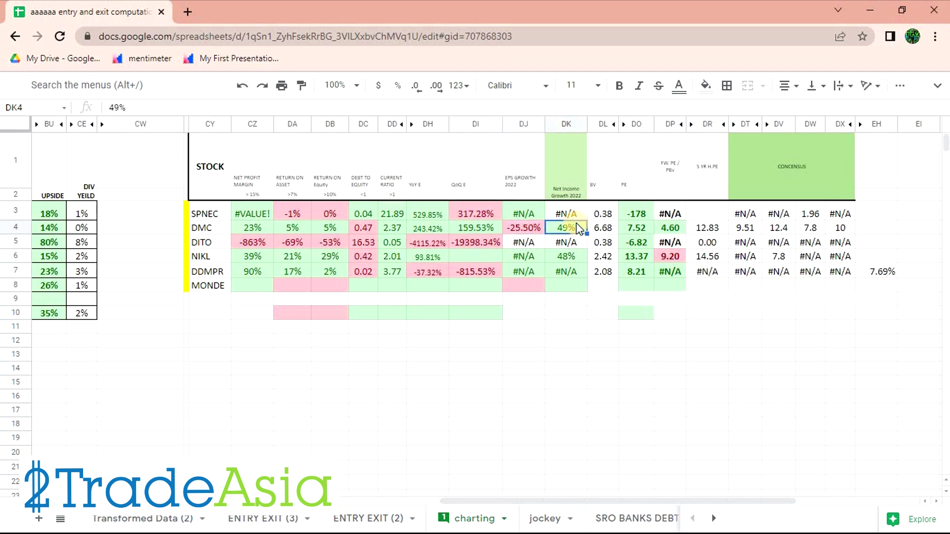
Compare DMC's PE, forward PE and 5-year historical PE, and check its first consensus figure.
{"action": "left_click", "coordinate": [640, 232]}
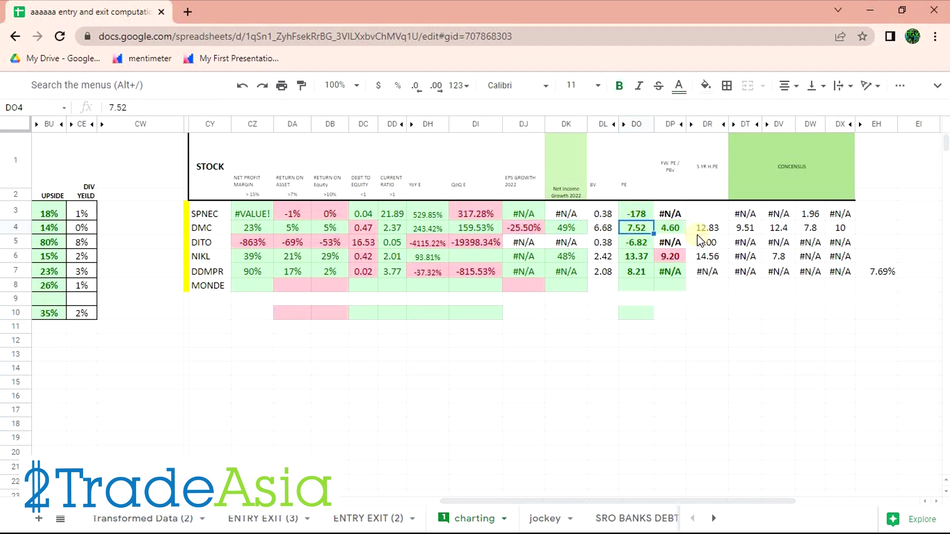
{"action": "left_click", "coordinate": [669, 227]}
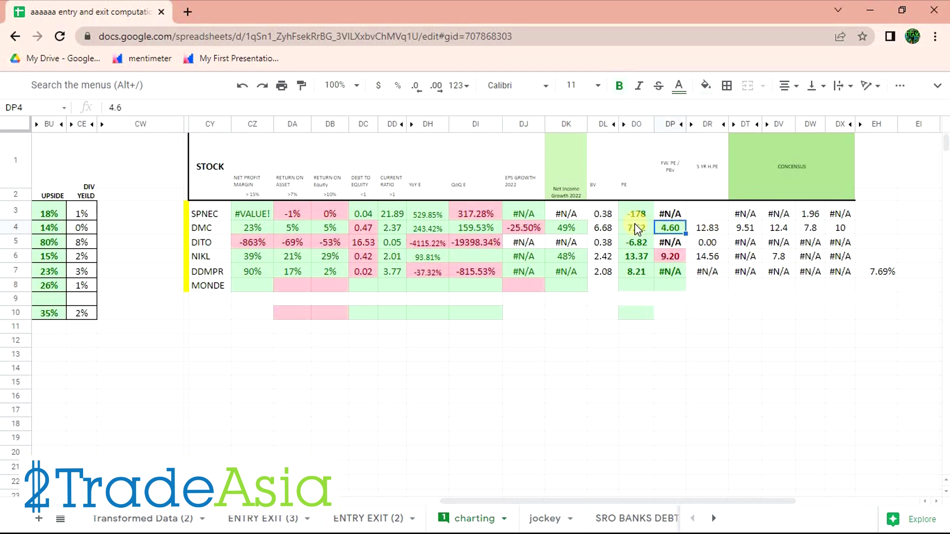
{"action": "left_click_drag", "start_coordinate": [636, 225], "coordinate": [717, 230]}
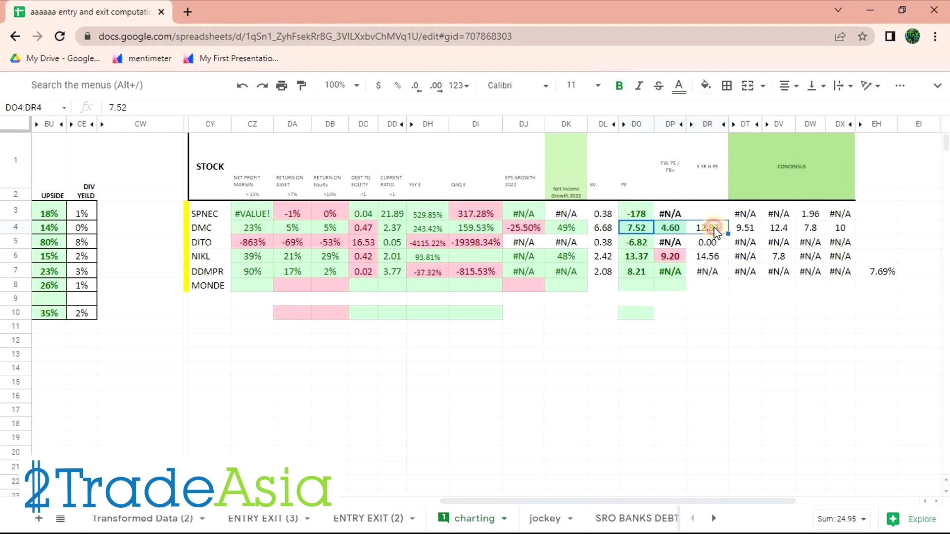
{"action": "left_click", "coordinate": [714, 229]}
{"action": "left_click", "coordinate": [633, 229]}
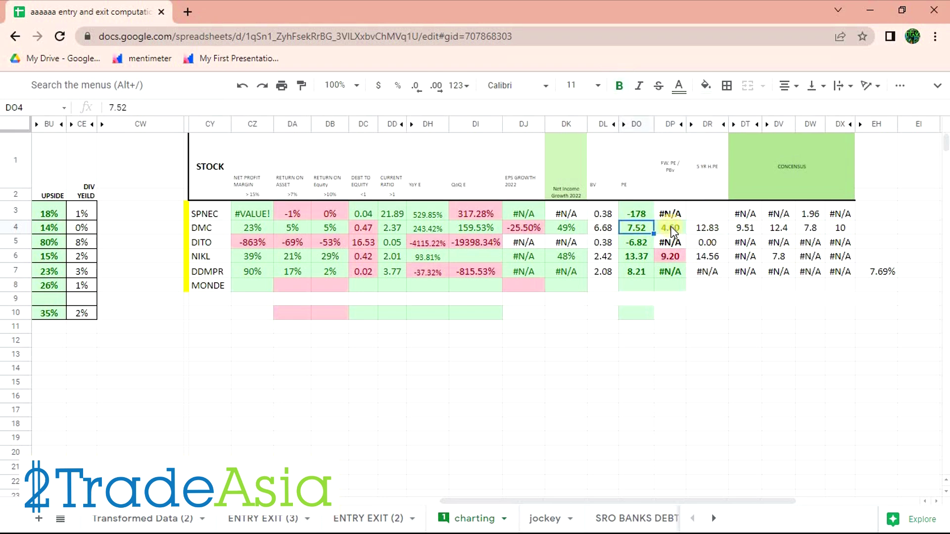
{"action": "left_click", "coordinate": [669, 228]}
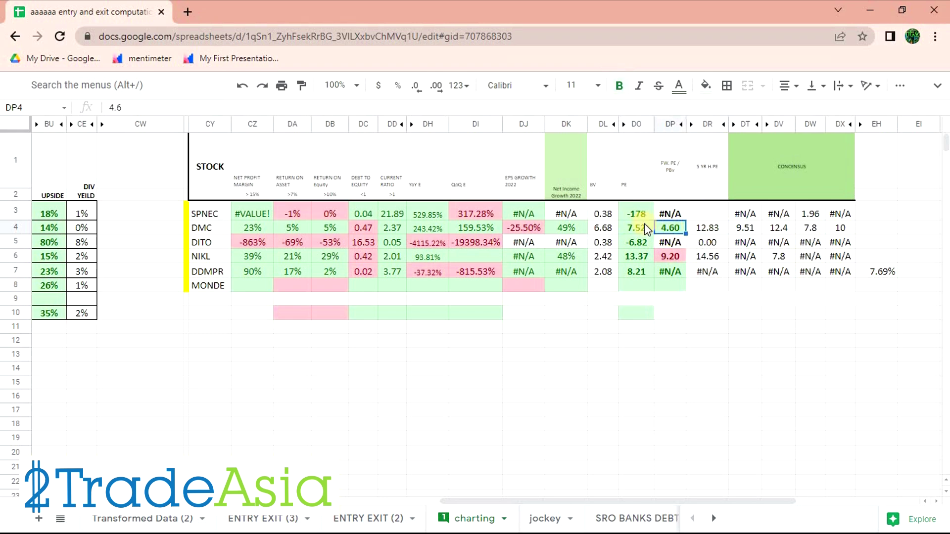
{"action": "left_click", "coordinate": [710, 228], "text": "shift"}
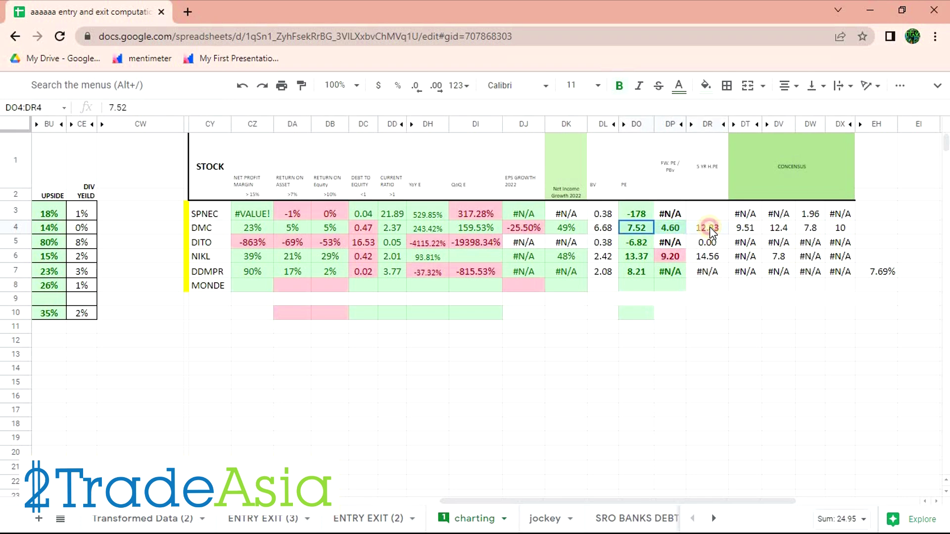
{"action": "left_click", "coordinate": [752, 227]}
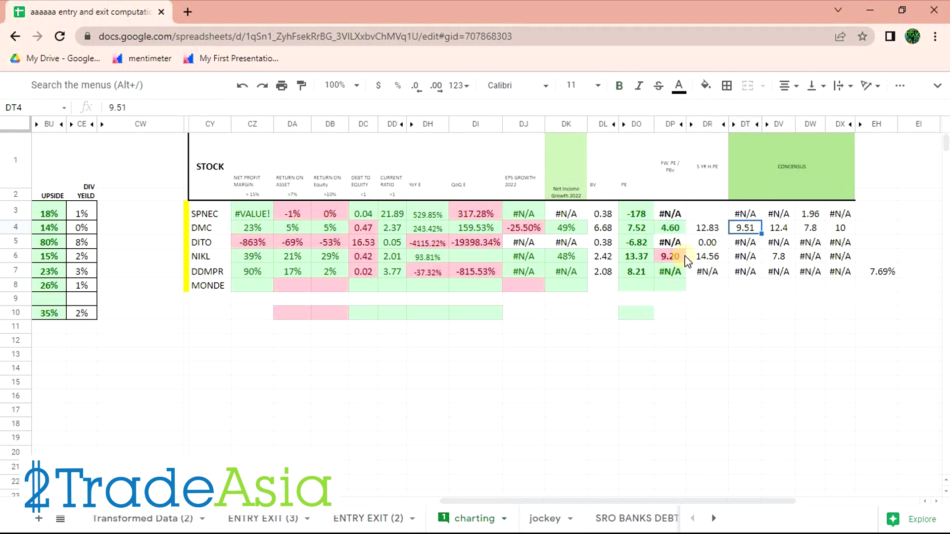
Switch back to the DMC chart and draw a near-horizontal resistance line from 21 Mar '22 at about 9.26 past the latest candles.
{"action": "key", "text": "alt+Tab"}
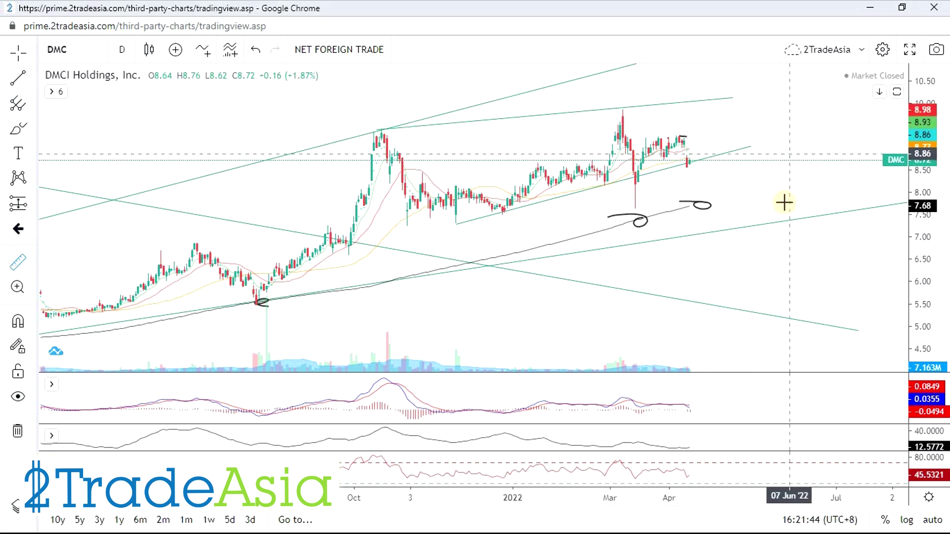
{"action": "left_click", "coordinate": [18, 77]}
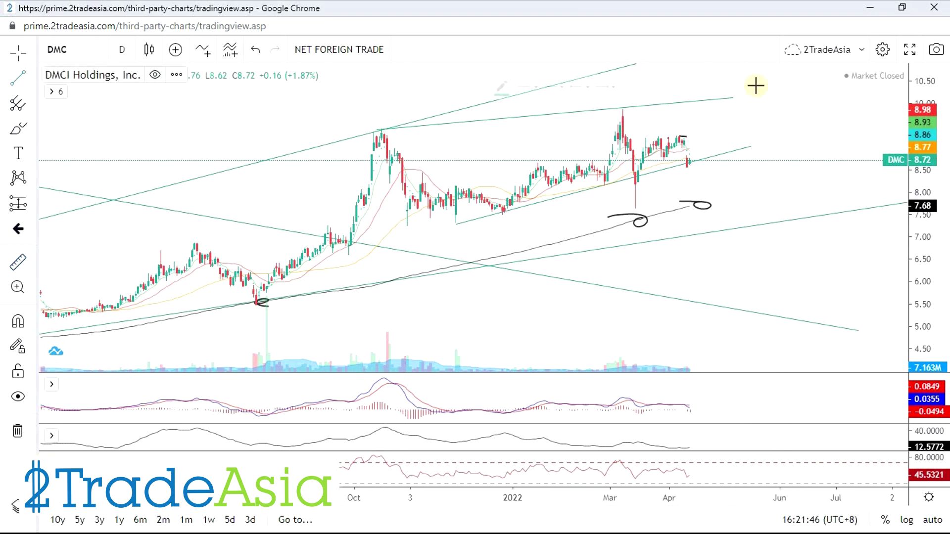
{"action": "left_click", "coordinate": [646, 136]}
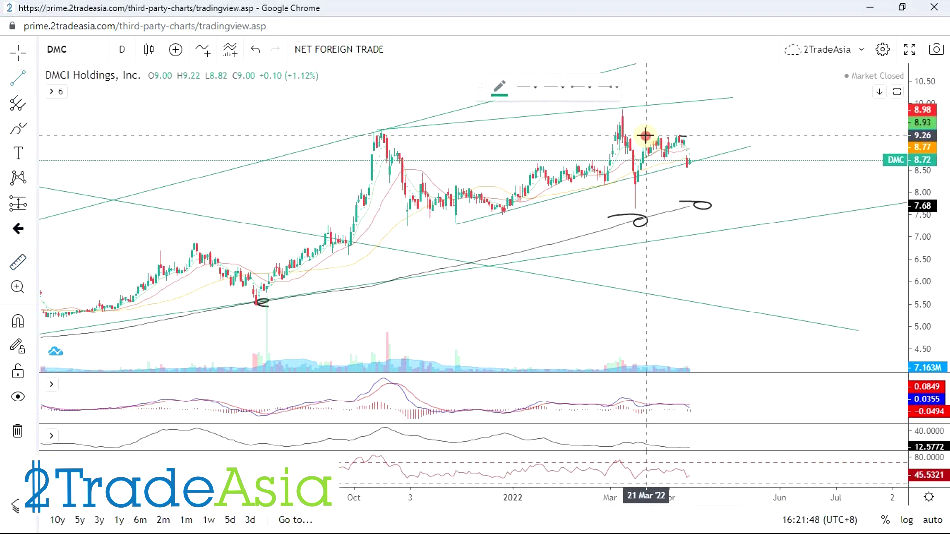
{"action": "left_click", "coordinate": [709, 134]}
{"action": "left_click", "coordinate": [757, 176]}
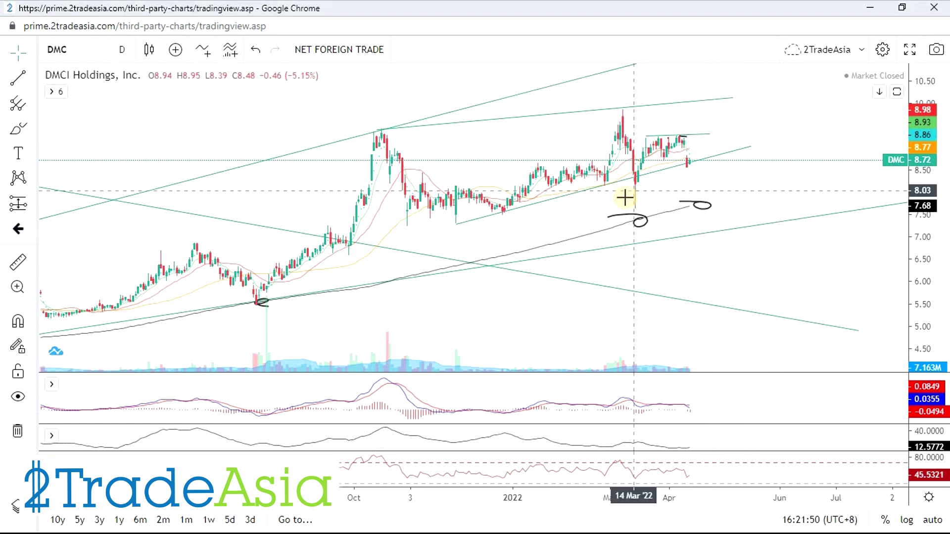
Brush a zigzag price path and a nearly flat line extending the resistance after the latest candle, and mark the lower edge of the recent highs.
{"action": "left_click", "coordinate": [18, 129]}
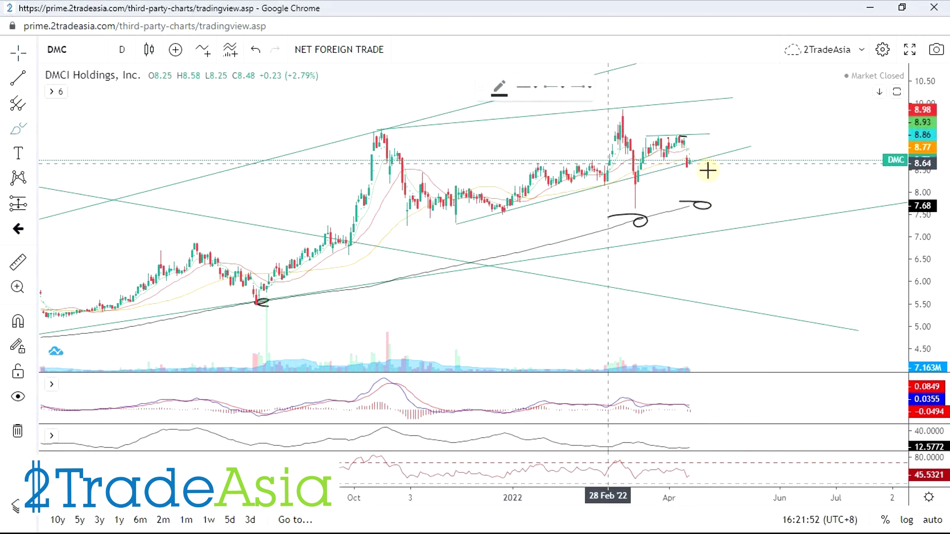
{"action": "mouse_move", "coordinate": [692, 156]}
{"action": "left_mouse_down"}
{"action": "mouse_move", "coordinate": [739, 131]}
{"action": "mouse_move", "coordinate": [698, 134]}
{"action": "mouse_move", "coordinate": [787, 128]}
{"action": "left_mouse_up"}
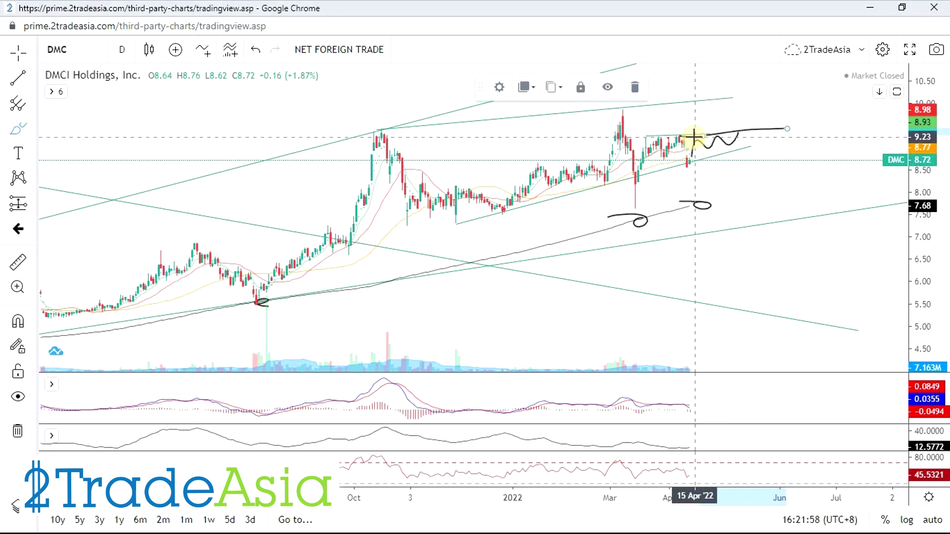
{"action": "left_click", "coordinate": [688, 149]}
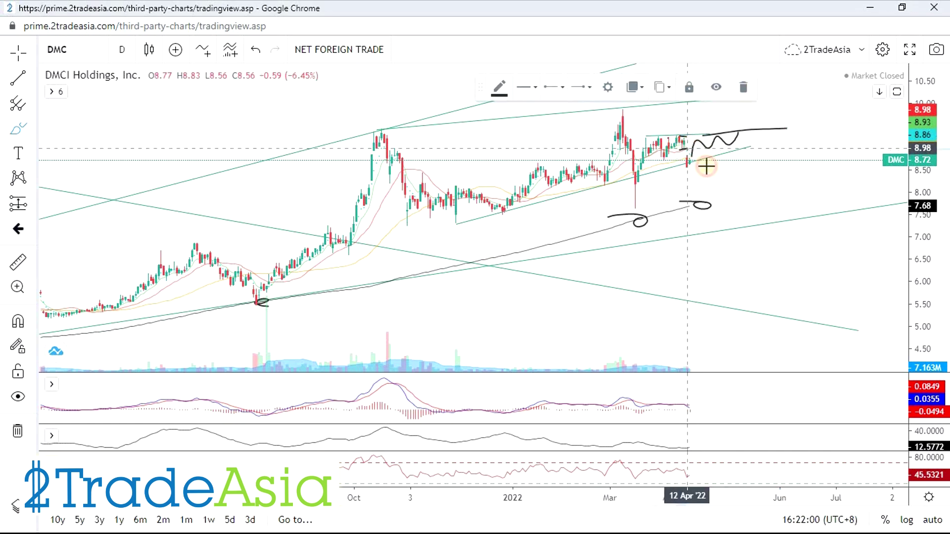
{"action": "left_click", "coordinate": [731, 98]}
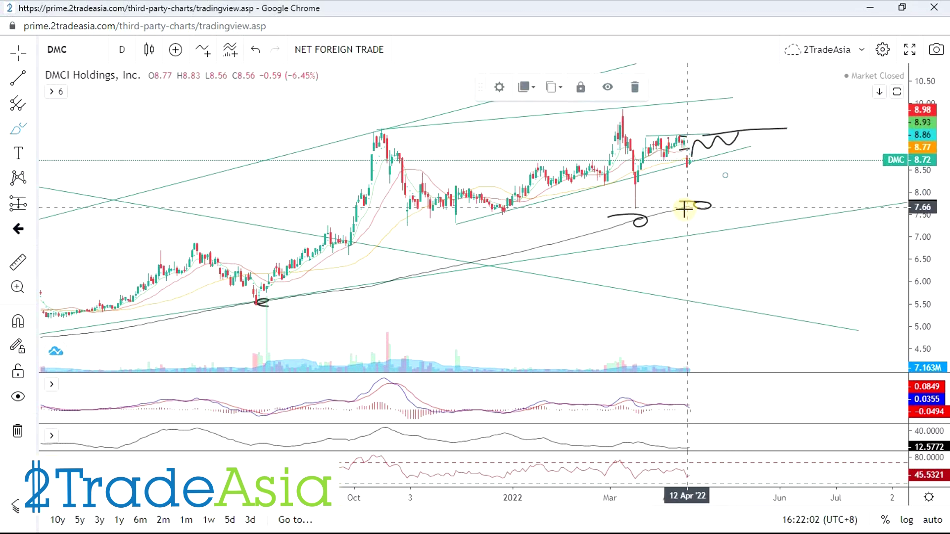
Brush a short rising line extending DMC's long moving average from 12 Apr '22 at about 7.66 to about 8.00.
{"action": "left_click", "coordinate": [740, 193]}
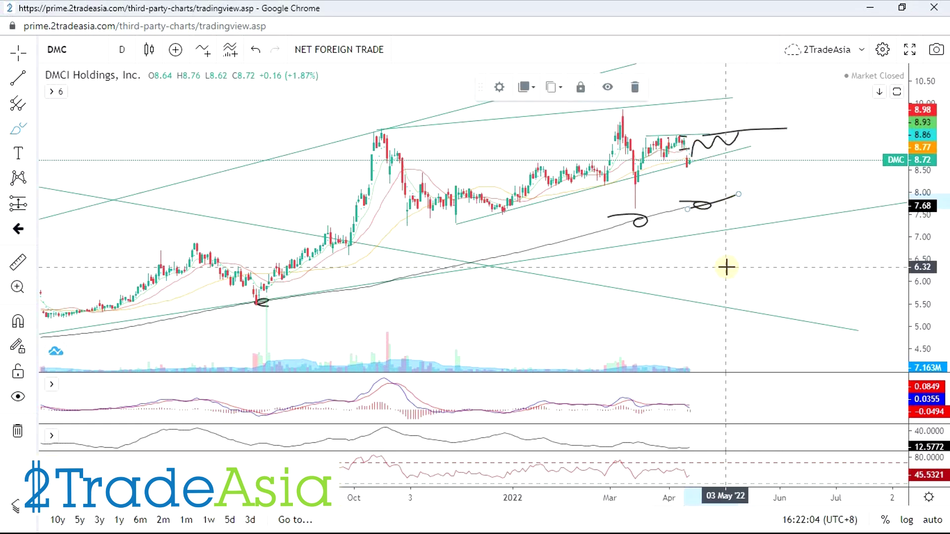
Switch to the Facebook post on the Advance Technical Trading Course and review its listed topics, from volume validation to investment growth.
{"action": "key", "text": "alt+Tab"}
{"action": "key", "text": "alt+Tab"}
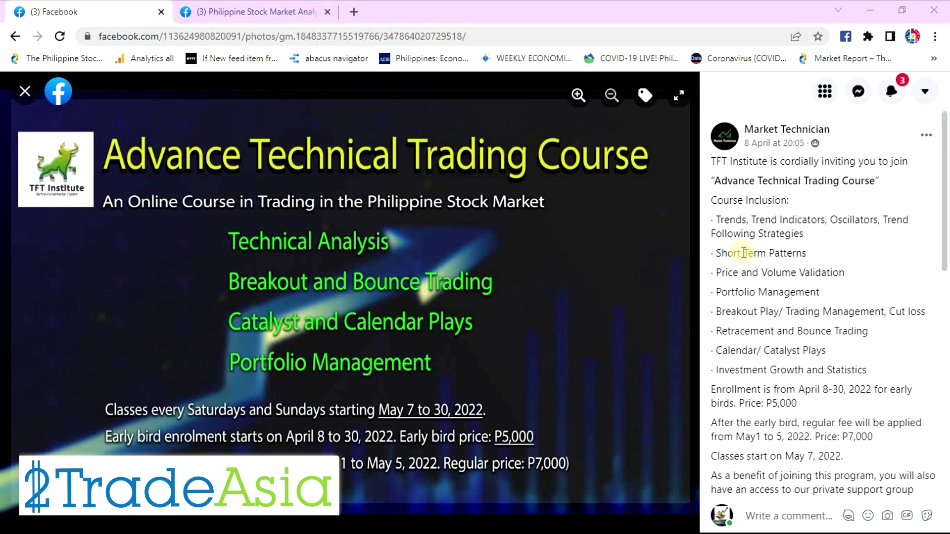
{"action": "left_click_drag", "start_coordinate": [733, 273], "coordinate": [810, 274]}
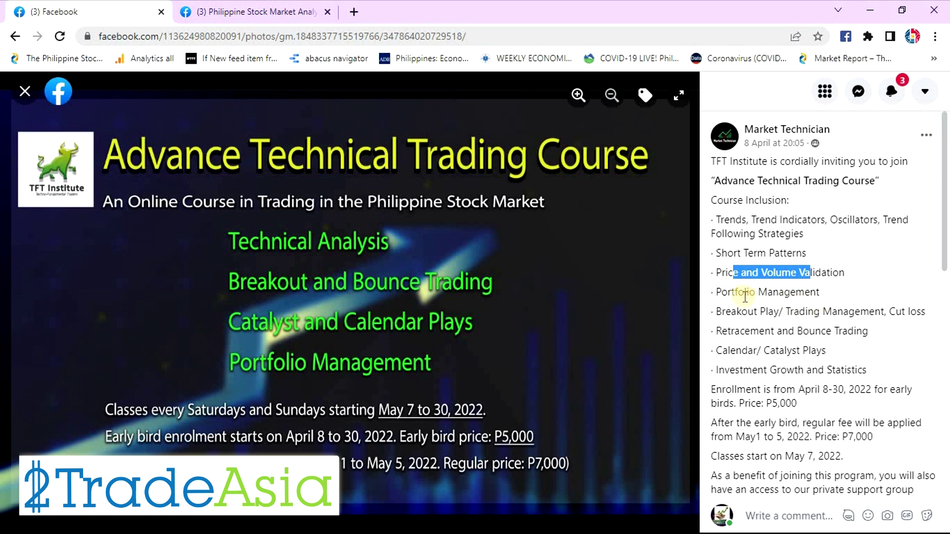
{"action": "left_click_drag", "start_coordinate": [729, 293], "coordinate": [796, 293]}
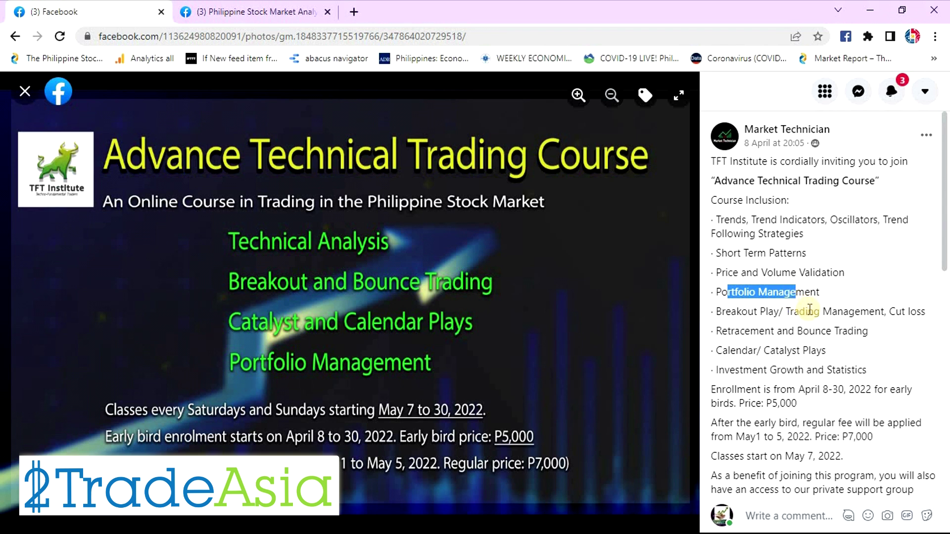
{"action": "left_click_drag", "start_coordinate": [882, 314], "coordinate": [812, 335]}
{"action": "left_click", "coordinate": [753, 346]}
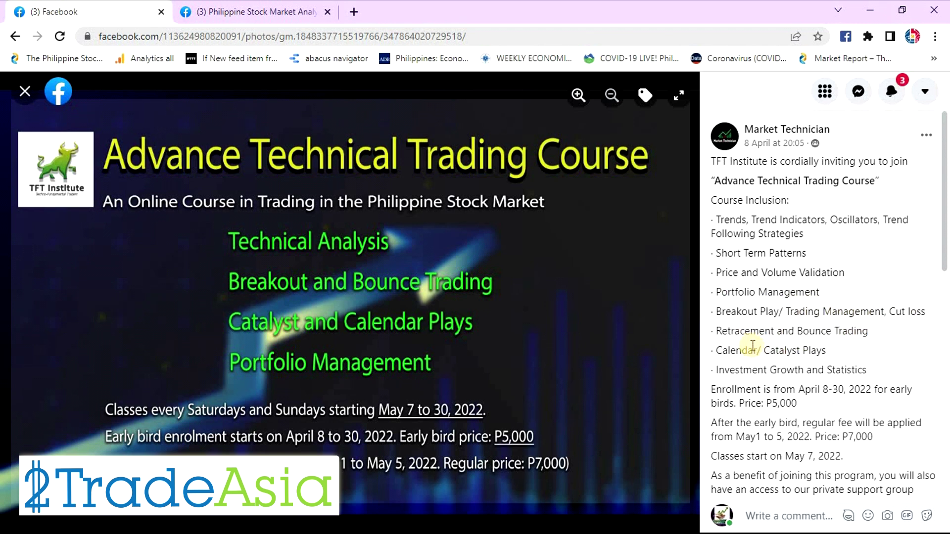
{"action": "left_click_drag", "start_coordinate": [751, 349], "coordinate": [808, 352]}
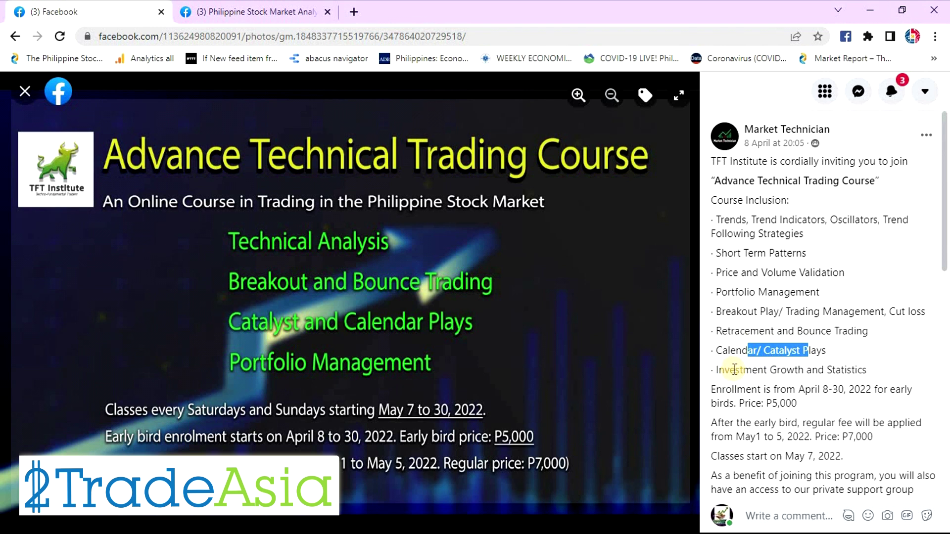
{"action": "left_click_drag", "start_coordinate": [735, 370], "coordinate": [804, 371]}
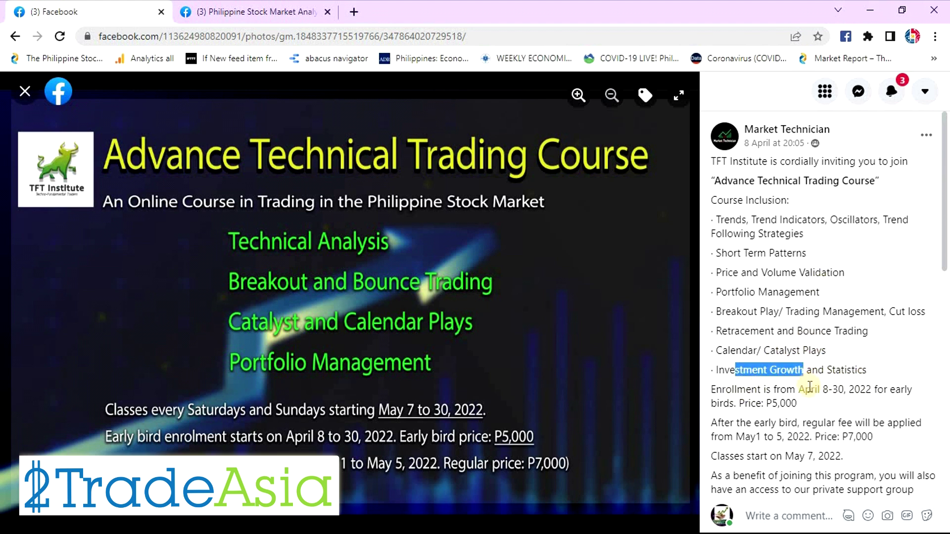
Examine the course's early-bird and regular enrolment dates and prices in the post.
{"action": "left_click_drag", "start_coordinate": [810, 390], "coordinate": [857, 390]}
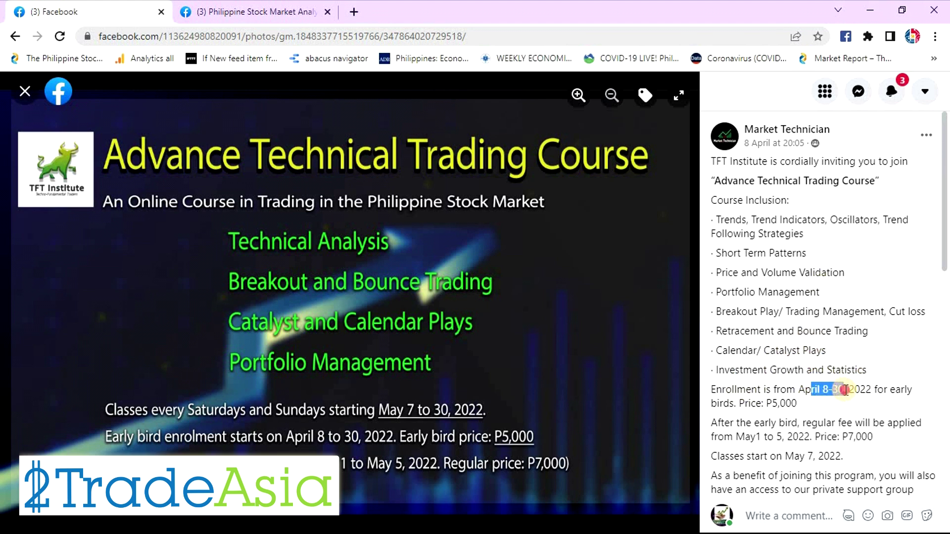
{"action": "left_click_drag", "start_coordinate": [773, 403], "coordinate": [798, 403]}
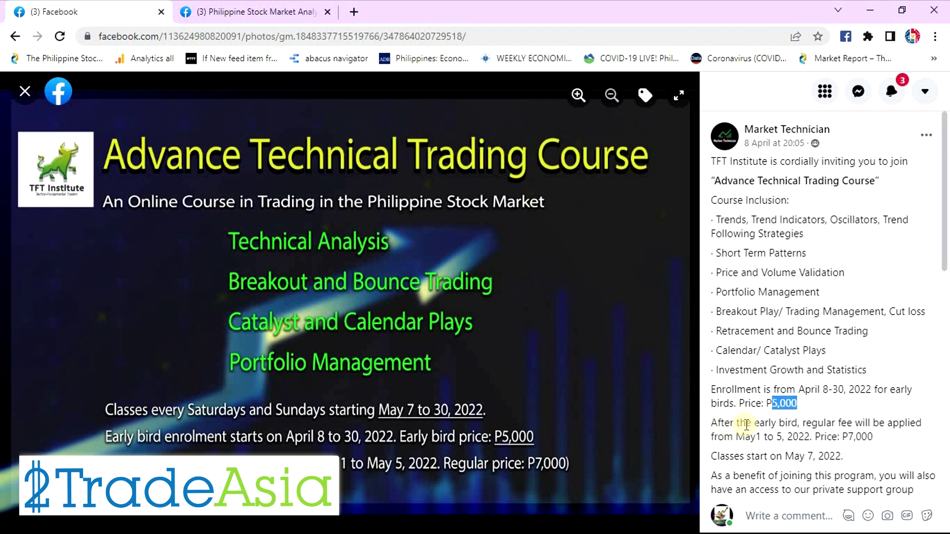
{"action": "double_click", "coordinate": [838, 389]}
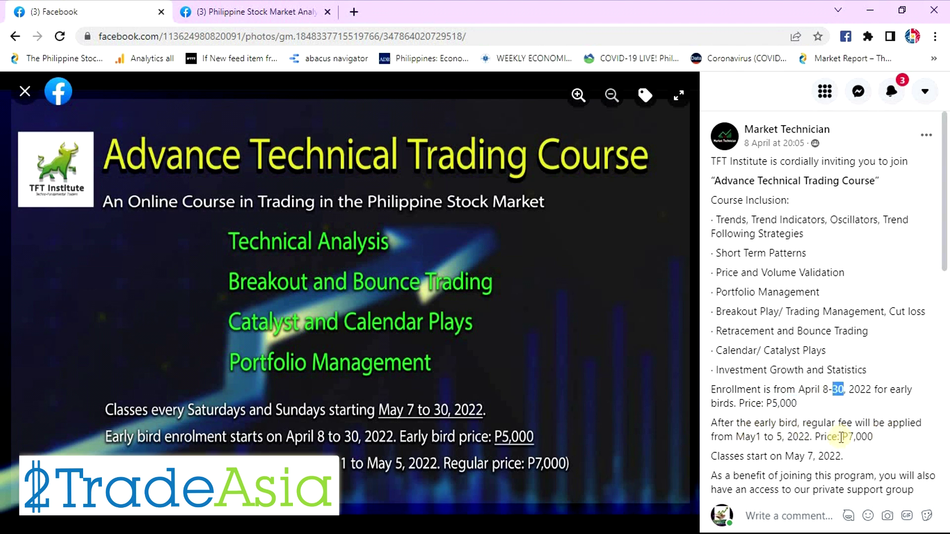
{"action": "left_click_drag", "start_coordinate": [793, 437], "coordinate": [773, 437]}
{"action": "scroll", "coordinate": [772, 435], "scroll_direction": "down", "scroll_amount": 3}
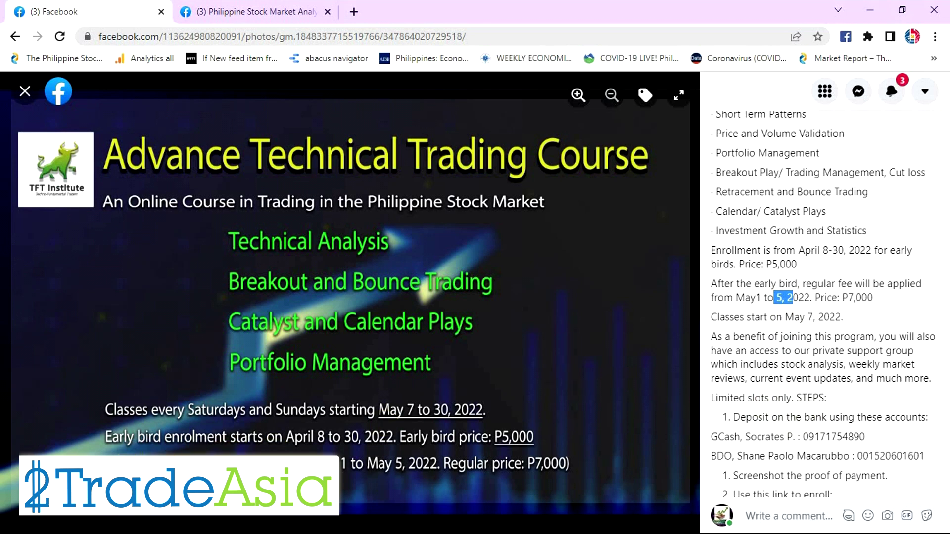
{"action": "double_click", "coordinate": [836, 251]}
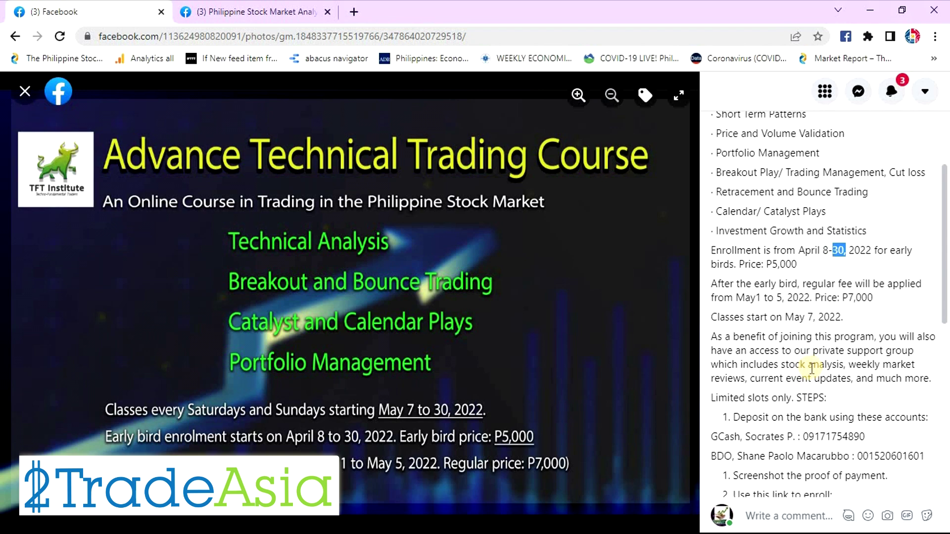
Read the post's program benefits, including the private support group, and its payment and enrolment steps.
{"action": "left_click_drag", "start_coordinate": [737, 338], "coordinate": [824, 367]}
{"action": "scroll", "coordinate": [841, 428], "scroll_direction": "down", "scroll_amount": 2}
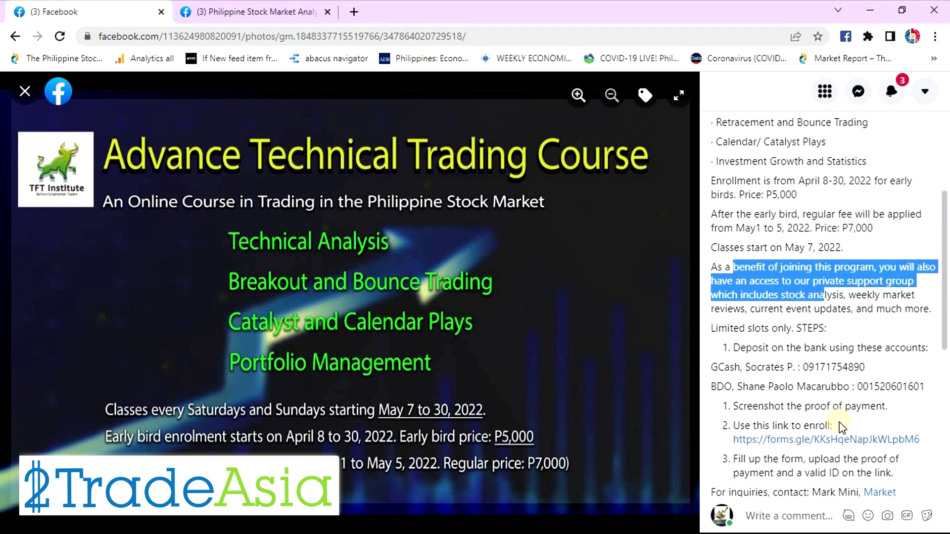
{"action": "left_click", "coordinate": [858, 301]}
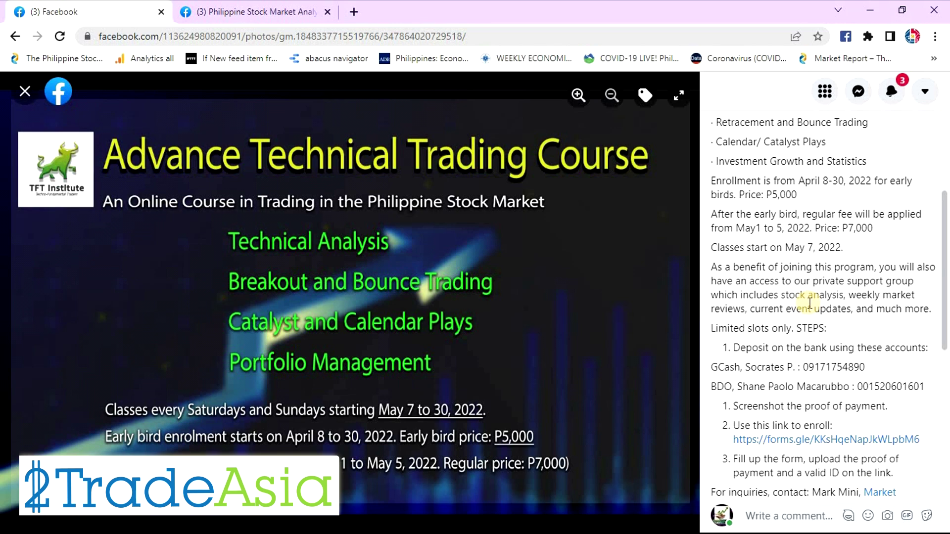
{"action": "scroll", "coordinate": [810, 302], "scroll_direction": "down", "scroll_amount": 2}
{"action": "left_click_drag", "start_coordinate": [733, 259], "coordinate": [804, 381]}
{"action": "scroll", "coordinate": [804, 381], "scroll_direction": "down", "scroll_amount": 2}
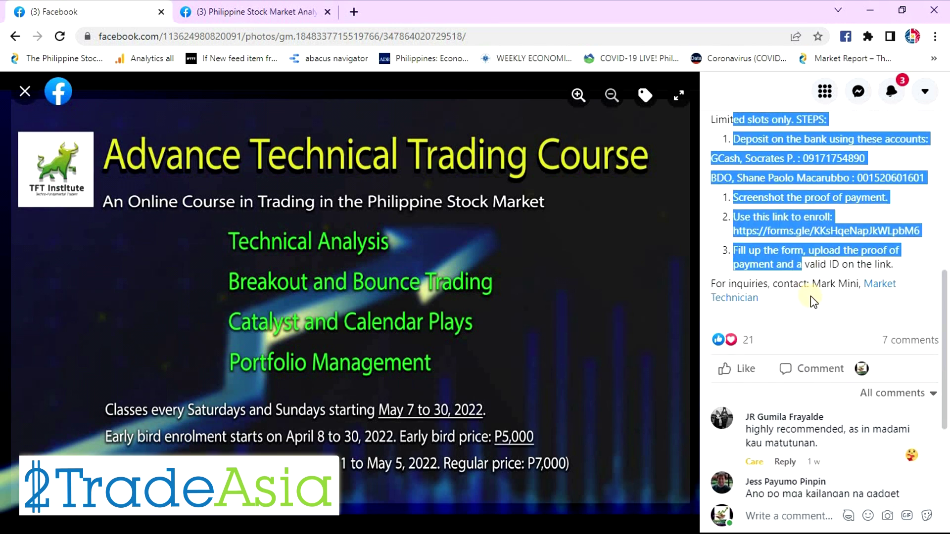
{"action": "scroll", "coordinate": [812, 304], "scroll_direction": "up", "scroll_amount": 3}
{"action": "scroll", "coordinate": [814, 315], "scroll_direction": "down", "scroll_amount": 2}
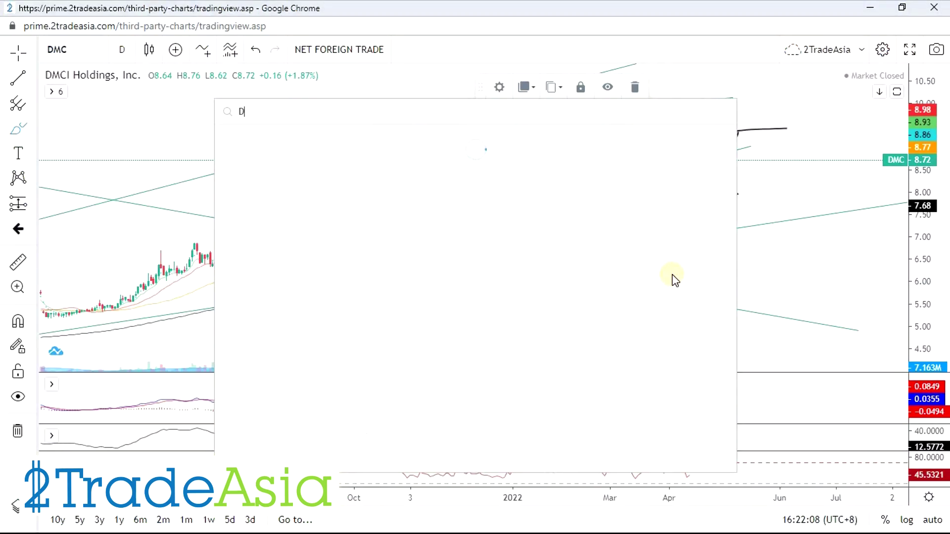
Switch back to the chart window and load the DITO CME Holdings Corp. chart by searching for DITO.
{"action": "type", "text": "ITO"}
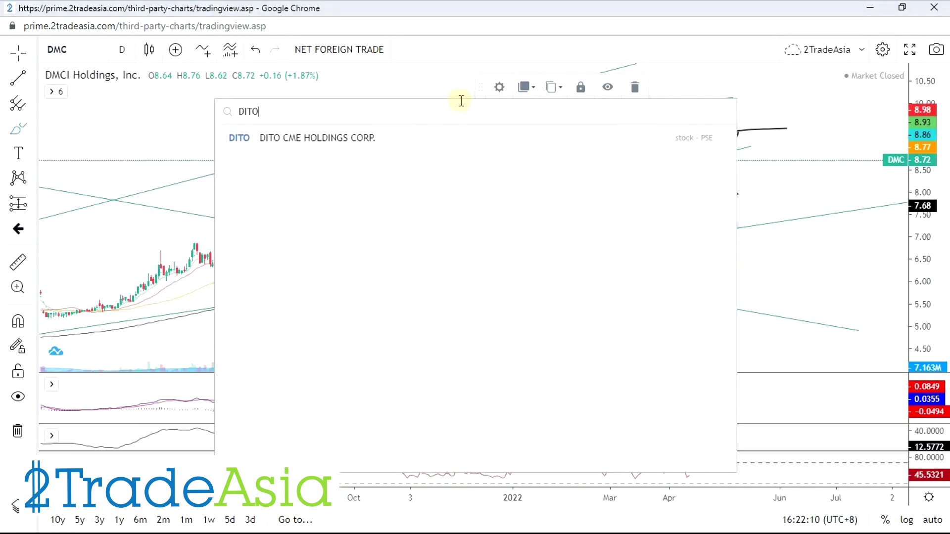
{"action": "left_click", "coordinate": [307, 140]}
{"action": "scroll", "coordinate": [765, 249], "scroll_direction": "down", "scroll_amount": 6}
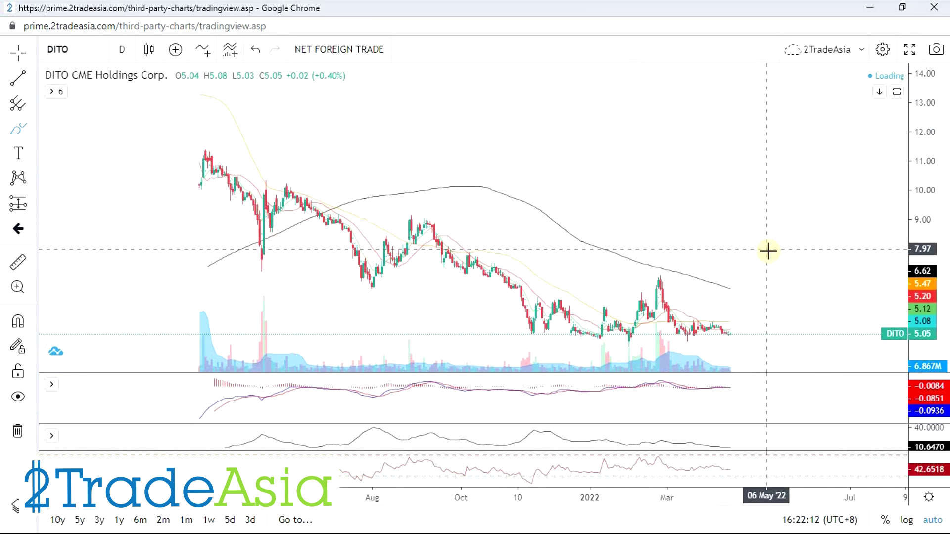
{"action": "scroll", "coordinate": [805, 263], "scroll_direction": "up", "scroll_amount": 2}
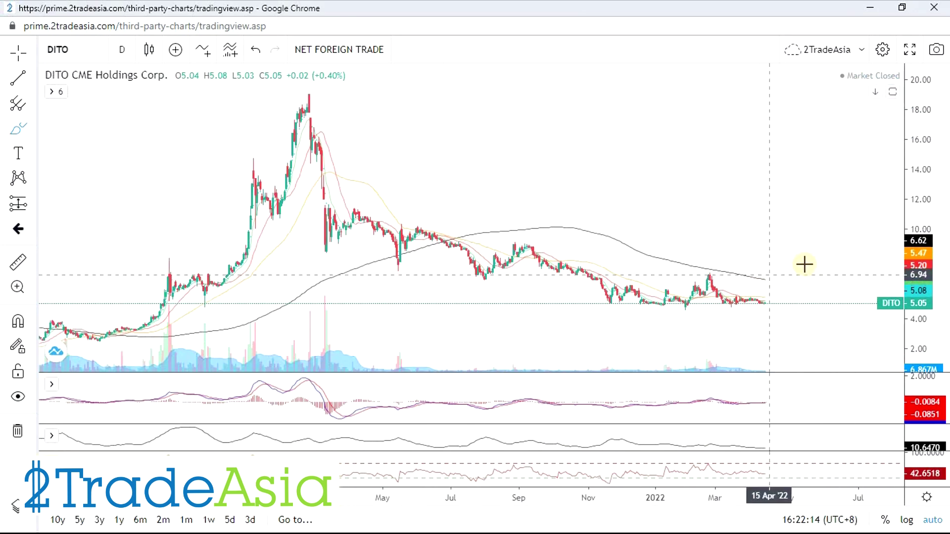
{"action": "left_click_drag", "start_coordinate": [913, 331], "coordinate": [825, 259]}
{"action": "scroll", "coordinate": [725, 313], "scroll_direction": "up", "scroll_amount": 3}
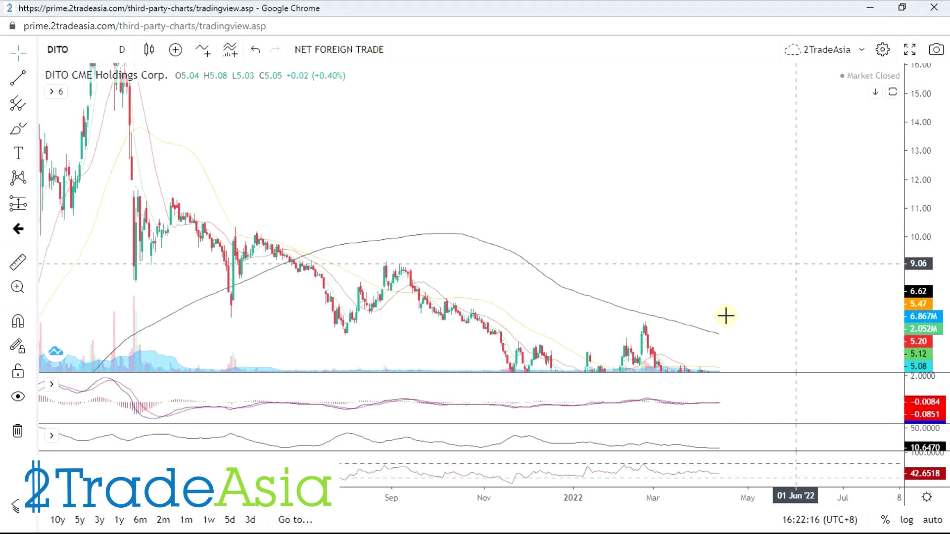
{"action": "scroll", "coordinate": [778, 262], "scroll_direction": "up", "scroll_amount": 2}
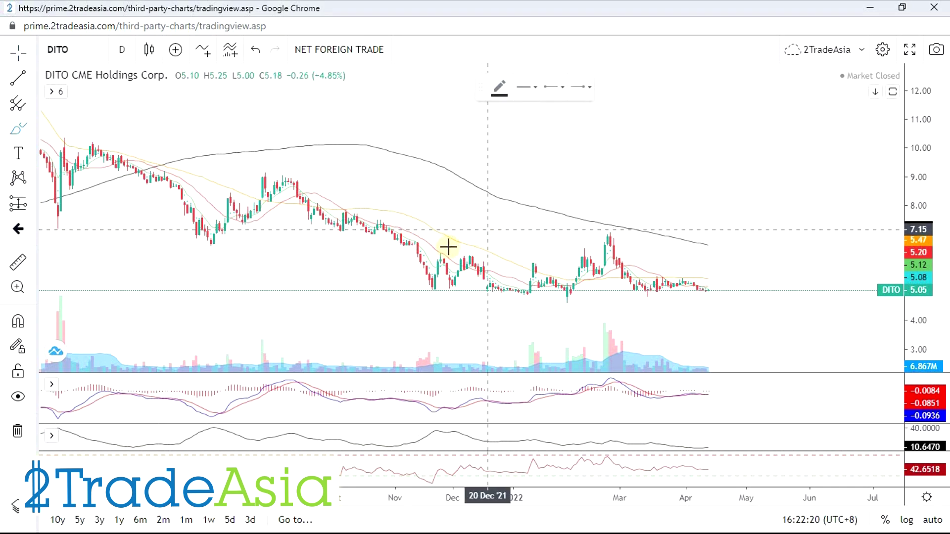
Brush circles around DITO's November, January and late-February volume spikes, and a flat line over the March–April volume.
{"action": "mouse_move", "coordinate": [400, 361]}
{"action": "left_mouse_down"}
{"action": "mouse_move", "coordinate": [436, 344]}
{"action": "mouse_move", "coordinate": [381, 371]}
{"action": "mouse_move", "coordinate": [438, 360]}
{"action": "left_mouse_up"}
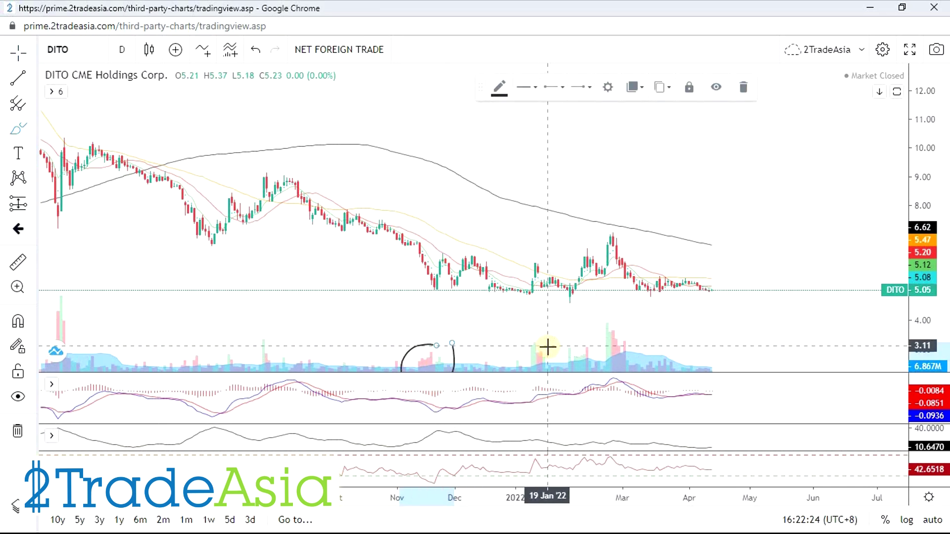
{"action": "mouse_move", "coordinate": [520, 365]}
{"action": "left_mouse_down"}
{"action": "mouse_move", "coordinate": [537, 334]}
{"action": "mouse_move", "coordinate": [547, 345]}
{"action": "left_mouse_up"}
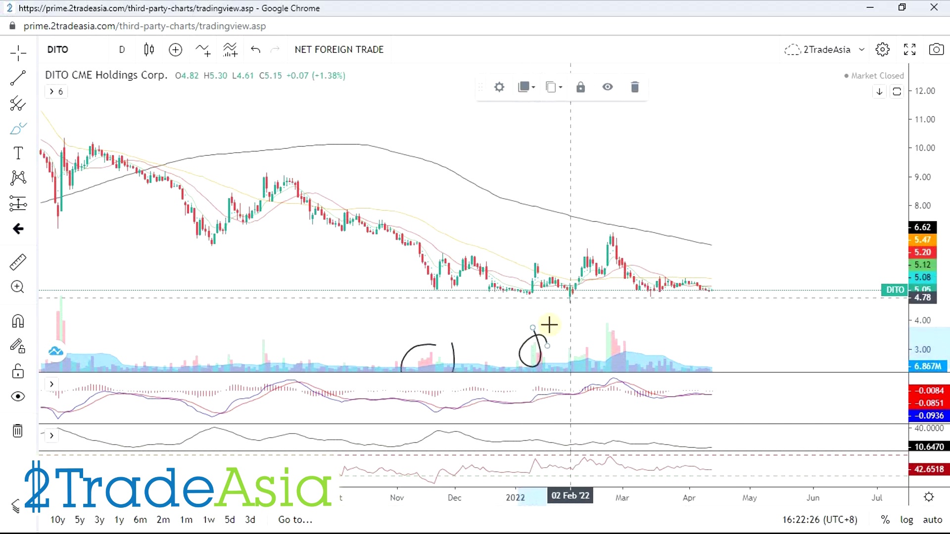
{"action": "mouse_move", "coordinate": [637, 352]}
{"action": "left_mouse_down"}
{"action": "mouse_move", "coordinate": [629, 323]}
{"action": "mouse_move", "coordinate": [594, 364]}
{"action": "mouse_move", "coordinate": [723, 360]}
{"action": "left_mouse_up"}
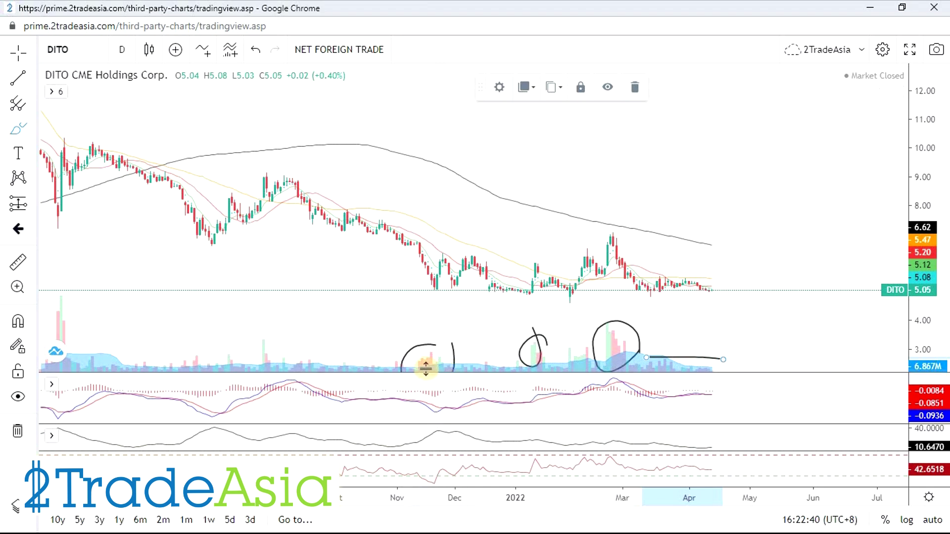
Brush marks on the low volume before the November and January spikes, and trace the November drop, December base and January jump in price.
{"action": "left_click_drag", "start_coordinate": [384, 364], "coordinate": [419, 371]}
{"action": "left_click_drag", "start_coordinate": [395, 243], "coordinate": [428, 280]}
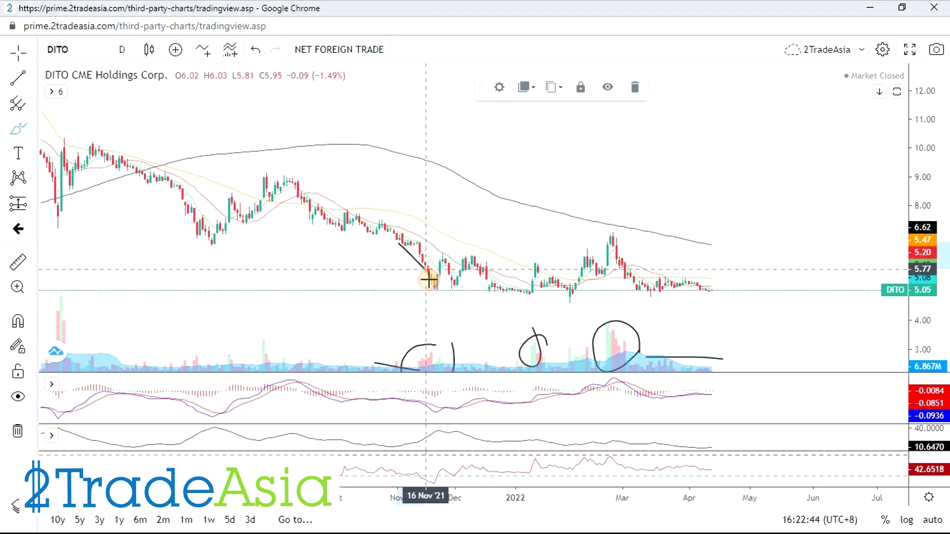
{"action": "left_click_drag", "start_coordinate": [487, 363], "coordinate": [512, 368]}
{"action": "mouse_move", "coordinate": [484, 295]}
{"action": "left_mouse_down"}
{"action": "mouse_move", "coordinate": [528, 292]}
{"action": "mouse_move", "coordinate": [525, 283]}
{"action": "mouse_move", "coordinate": [483, 290]}
{"action": "mouse_move", "coordinate": [530, 294]}
{"action": "left_mouse_up"}
{"action": "left_click_drag", "start_coordinate": [534, 249], "coordinate": [532, 292]}
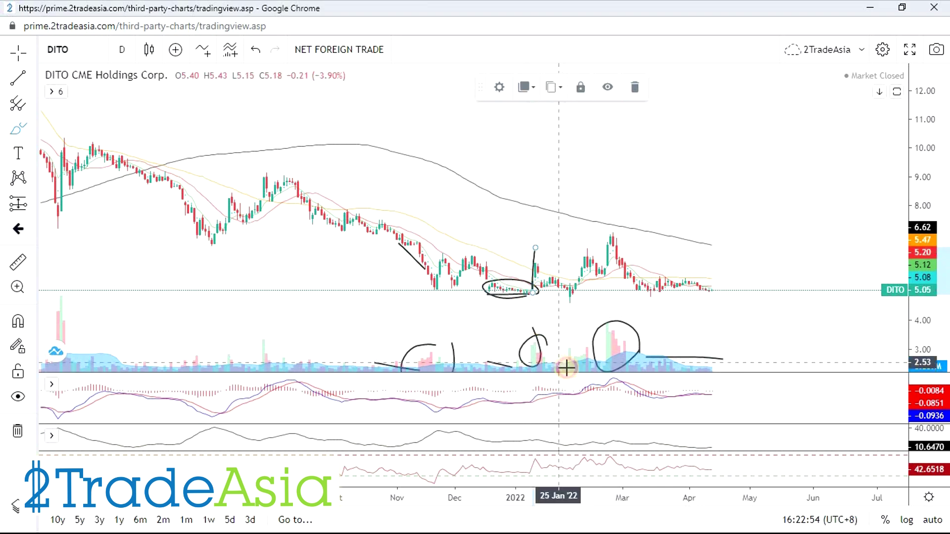
Mark the late-January and recent low volume, and brush the February rally and a flat support line at about 4.95 reaching 11 May '22.
{"action": "mouse_move", "coordinate": [566, 368]}
{"action": "left_mouse_down"}
{"action": "mouse_move", "coordinate": [549, 369]}
{"action": "mouse_move", "coordinate": [565, 361]}
{"action": "left_mouse_up"}
{"action": "left_click_drag", "start_coordinate": [572, 296], "coordinate": [602, 231]}
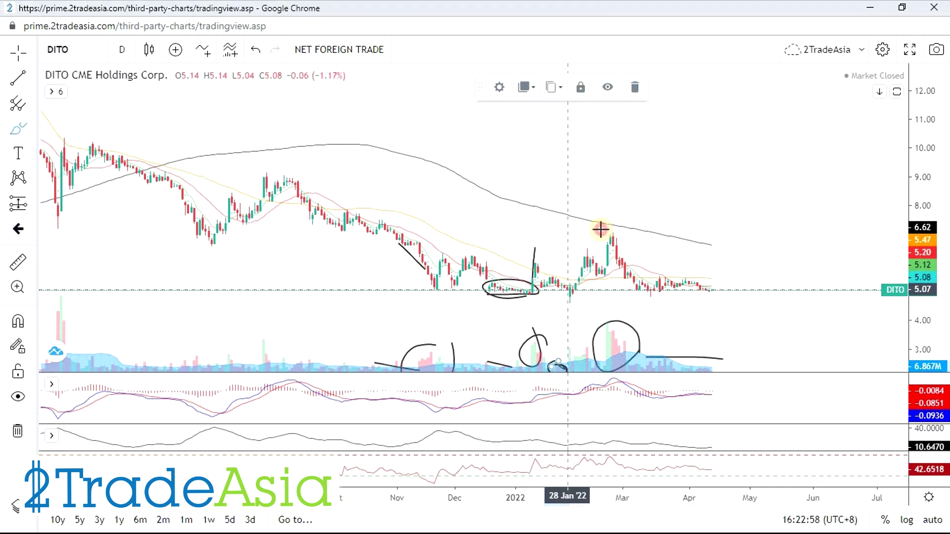
{"action": "mouse_move", "coordinate": [706, 355]}
{"action": "left_mouse_down"}
{"action": "mouse_move", "coordinate": [661, 356]}
{"action": "mouse_move", "coordinate": [715, 359]}
{"action": "left_mouse_up"}
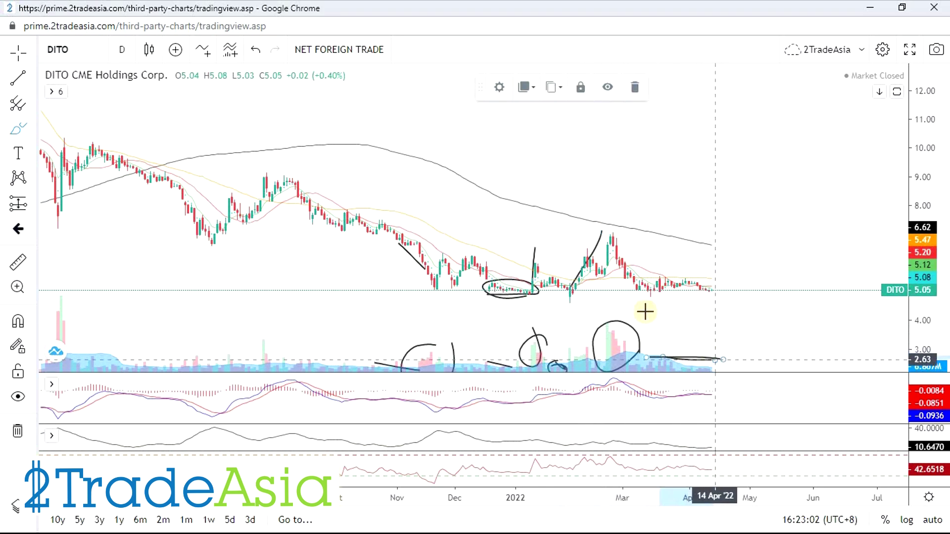
{"action": "left_click_drag", "start_coordinate": [568, 295], "coordinate": [766, 293]}
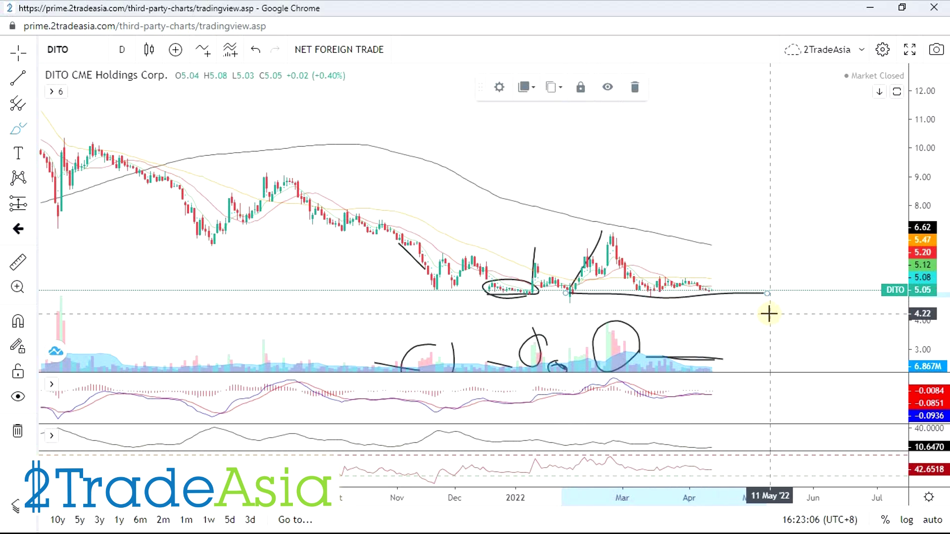
Remove all brush drawings from the DITO chart and delete a stray stroke made beyond the latest candles.
{"action": "left_click", "coordinate": [19, 431]}
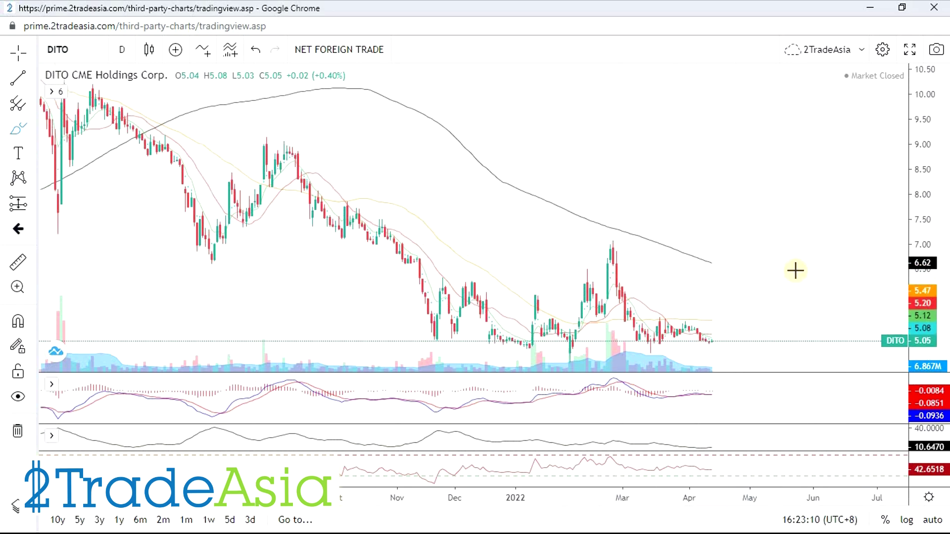
{"action": "scroll", "coordinate": [821, 271], "scroll_direction": "up", "scroll_amount": 2}
{"action": "left_click_drag", "start_coordinate": [754, 288], "coordinate": [779, 205]}
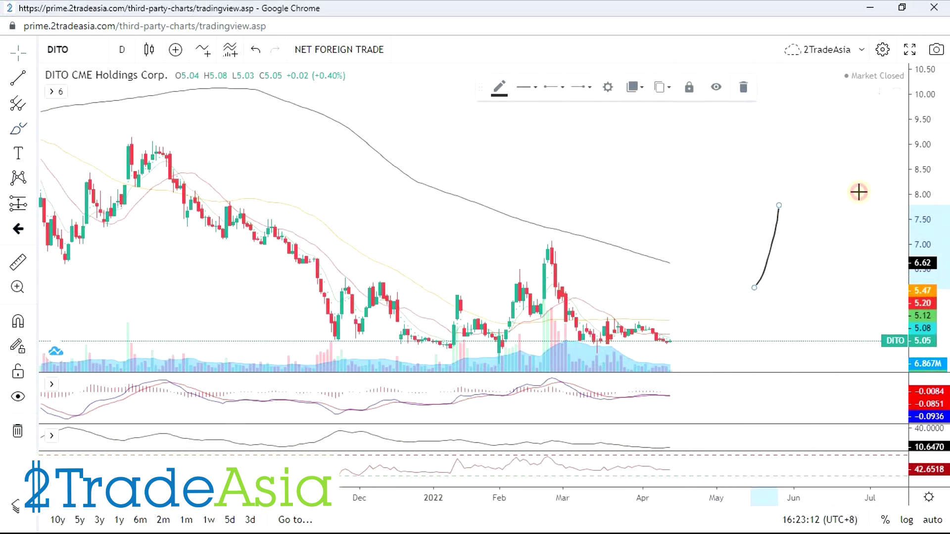
{"action": "key", "text": "Delete"}
Place a Horizontal Ray at 4.92 starting from 14 Dec '21 as support under DITO's recent lows.
{"action": "left_click_drag", "start_coordinate": [531, 353], "coordinate": [551, 208]}
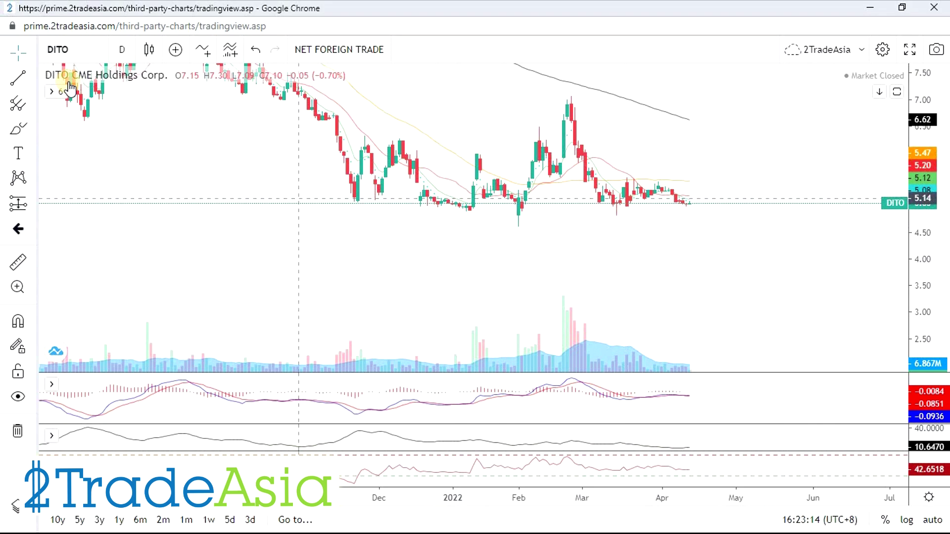
{"action": "left_click", "coordinate": [31, 79]}
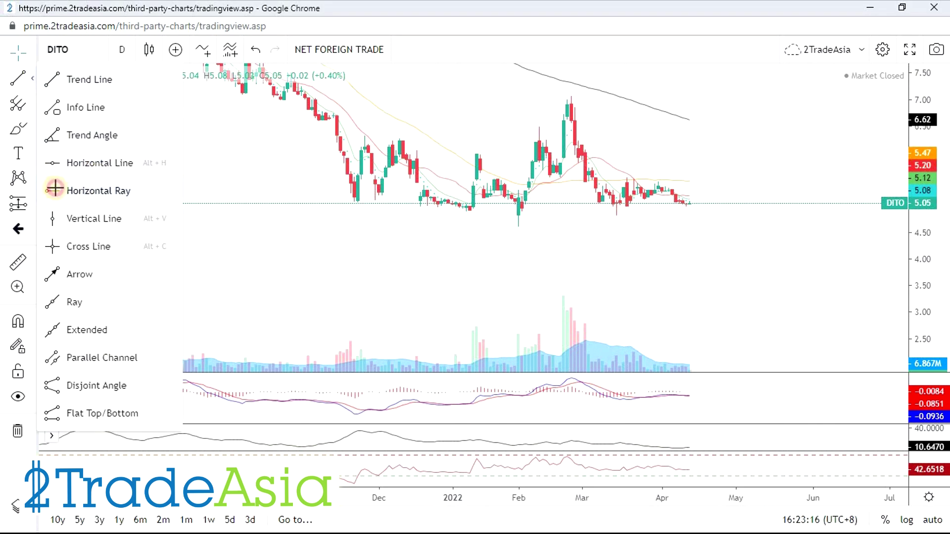
{"action": "left_click", "coordinate": [55, 189]}
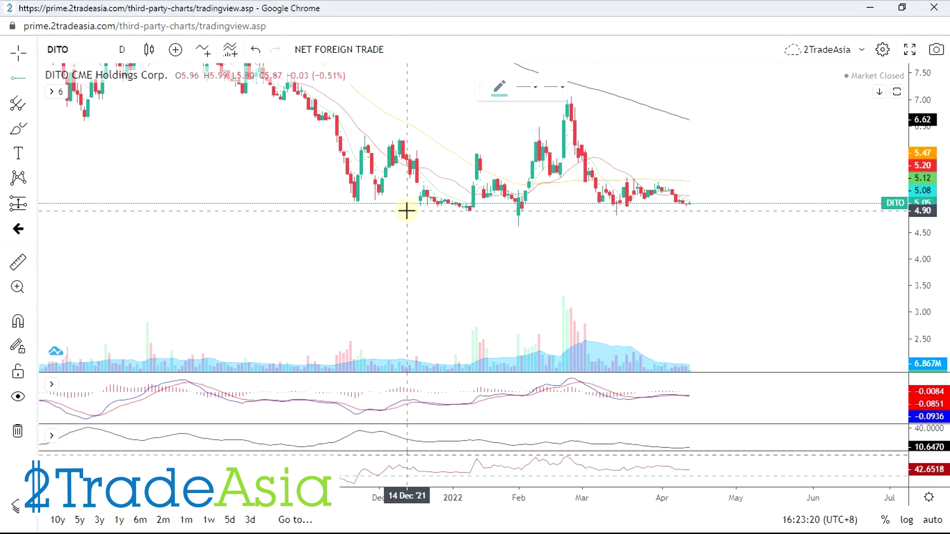
{"action": "left_click", "coordinate": [421, 220]}
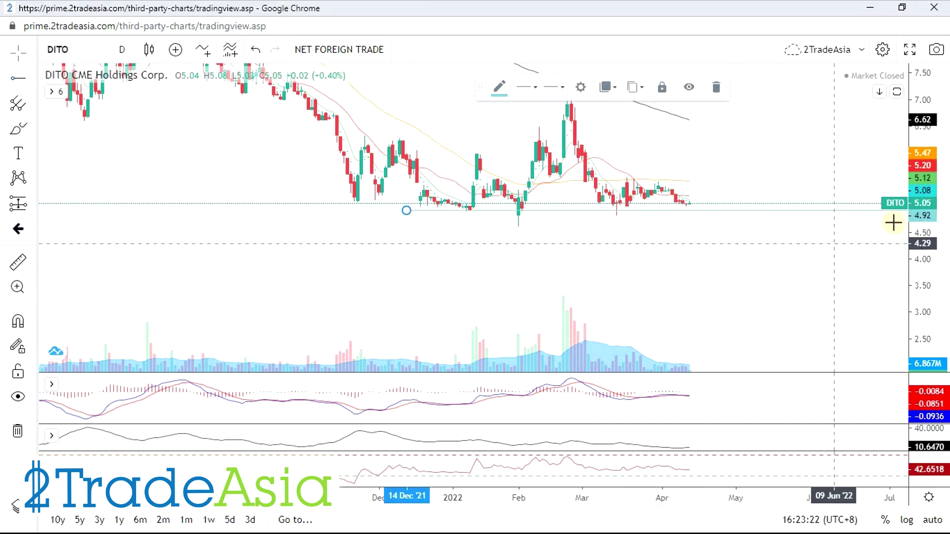
Place a Long Position on DITO starting around early May '22 with entry 5.02, stop 4.82 and target 5.46.
{"action": "left_click_drag", "start_coordinate": [931, 239], "coordinate": [931, 277]}
{"action": "scroll", "coordinate": [792, 258], "scroll_direction": "up", "scroll_amount": 2}
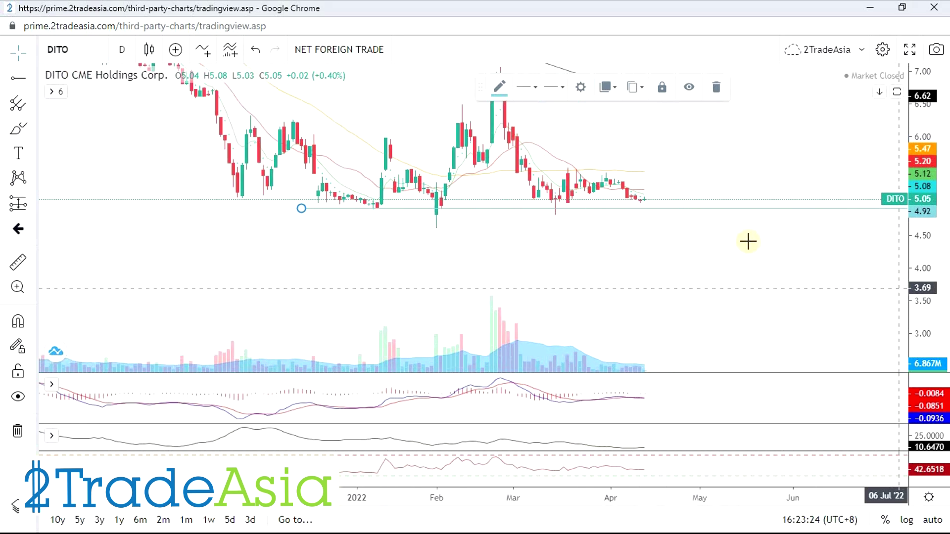
{"action": "scroll", "coordinate": [774, 208], "scroll_direction": "down", "scroll_amount": 2}
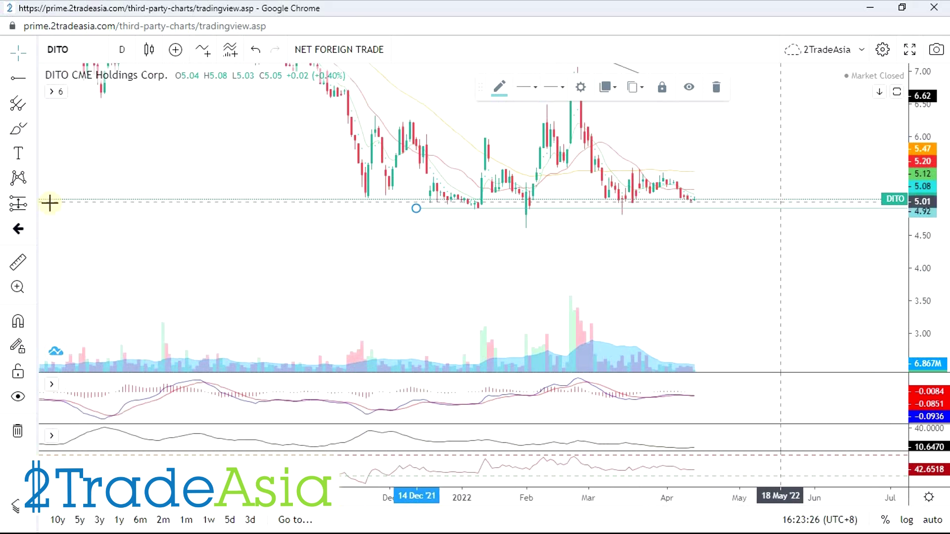
{"action": "left_click", "coordinate": [737, 200]}
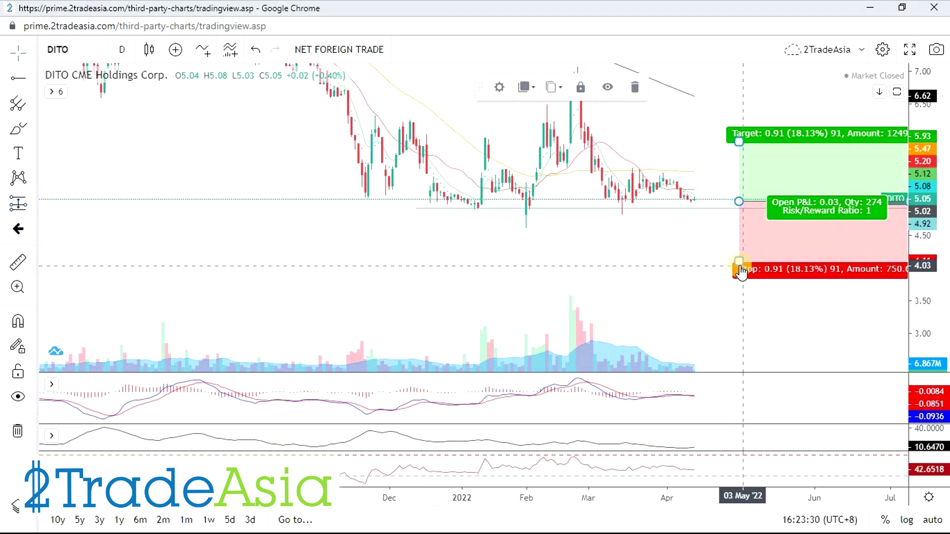
{"action": "left_click_drag", "start_coordinate": [744, 232], "coordinate": [738, 215]}
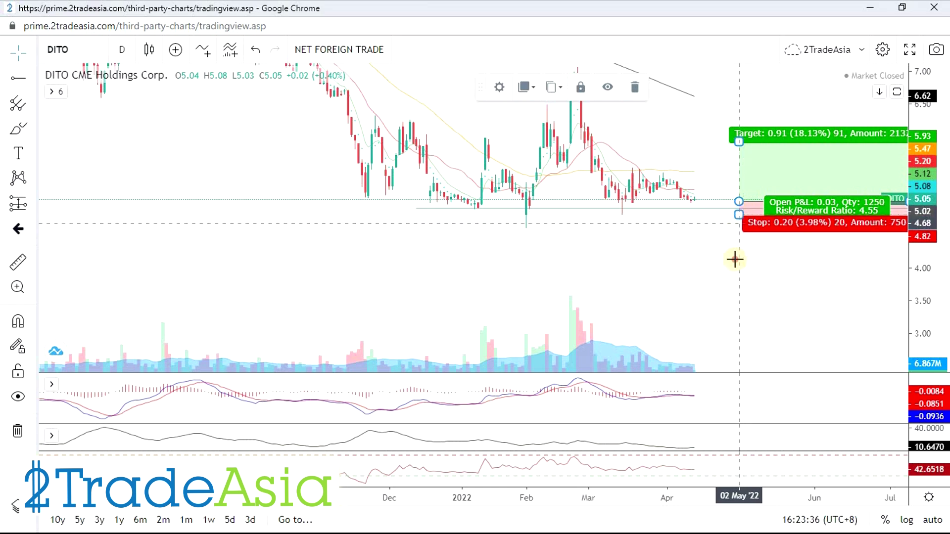
{"action": "left_click", "coordinate": [747, 286]}
{"action": "left_click_drag", "start_coordinate": [700, 303], "coordinate": [600, 316]}
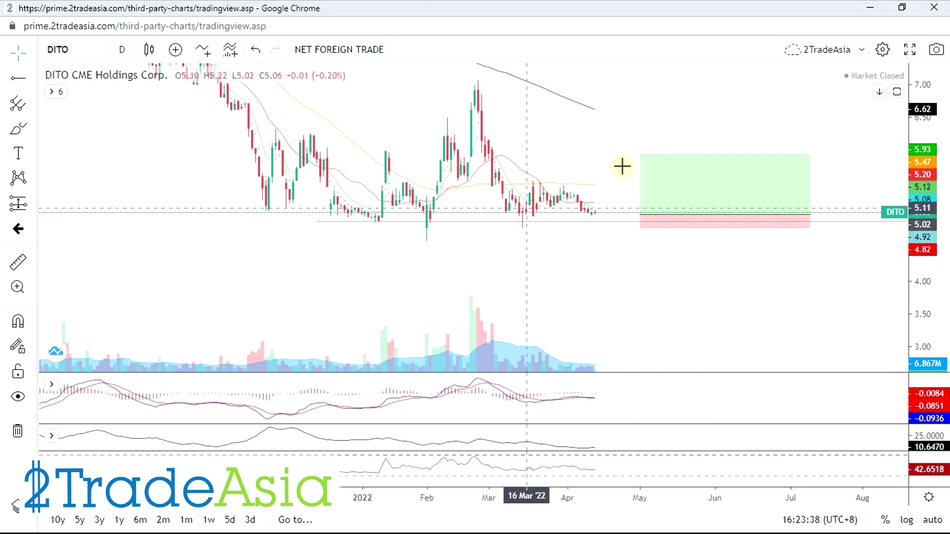
{"action": "left_click", "coordinate": [638, 173]}
{"action": "left_click_drag", "start_coordinate": [638, 173], "coordinate": [642, 185]}
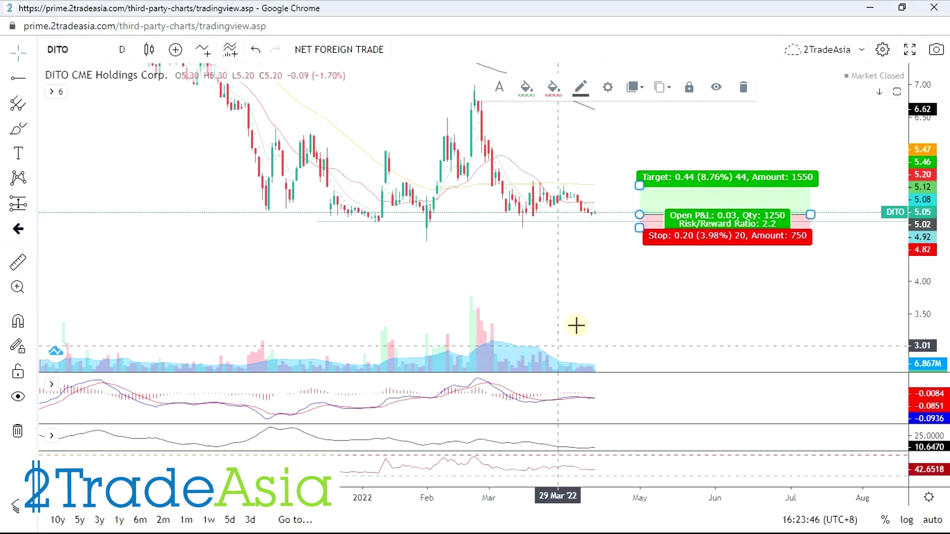
Brush circles around the latest readings in DITO's three lower indicator panes and a line over the declining March–April volume.
{"action": "left_click", "coordinate": [19, 129]}
{"action": "mouse_move", "coordinate": [560, 415]}
{"action": "left_mouse_down"}
{"action": "mouse_move", "coordinate": [611, 417]}
{"action": "mouse_move", "coordinate": [547, 439]}
{"action": "mouse_move", "coordinate": [622, 447]}
{"action": "mouse_move", "coordinate": [610, 471]}
{"action": "left_mouse_up"}
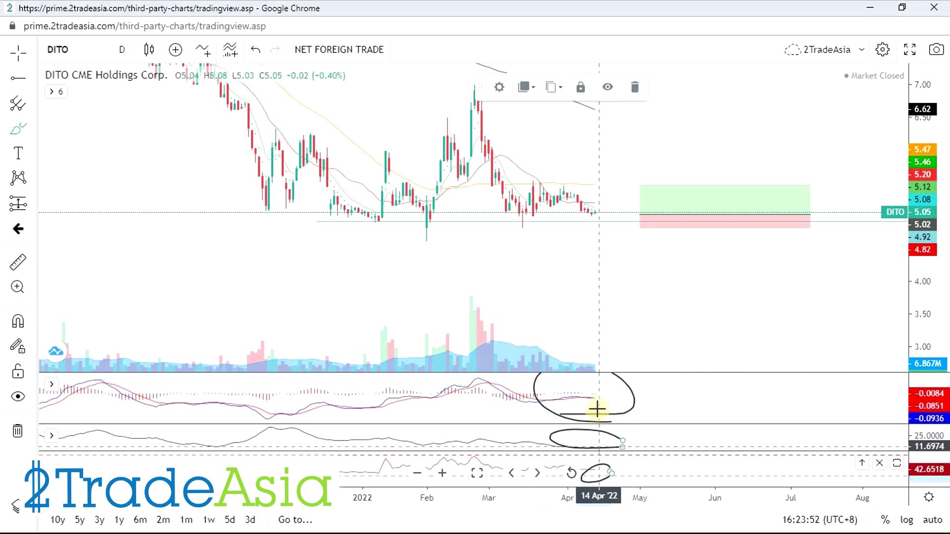
{"action": "left_click_drag", "start_coordinate": [506, 347], "coordinate": [585, 359]}
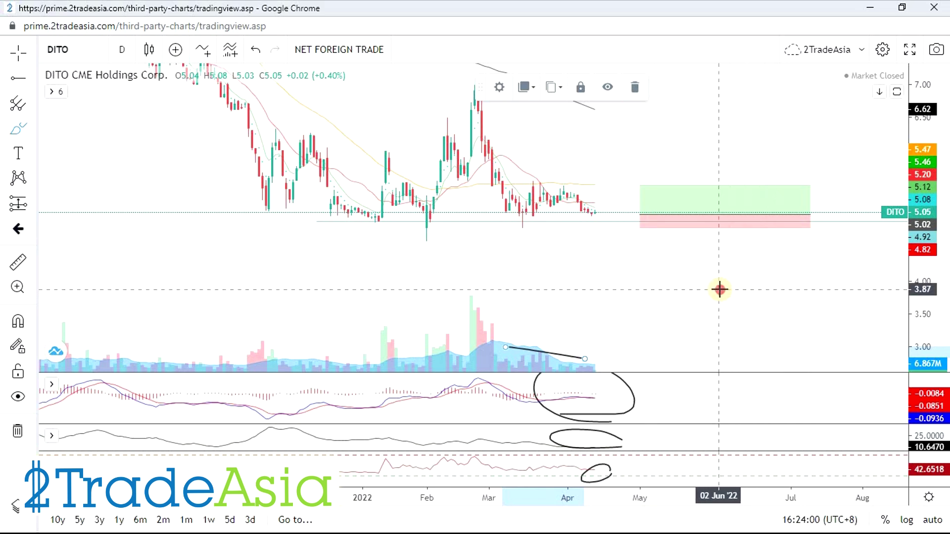
Brush strokes along DITO's early-January rally, its February rally and its sharp November price drop.
{"action": "scroll", "coordinate": [792, 259], "scroll_direction": "down", "scroll_amount": 1}
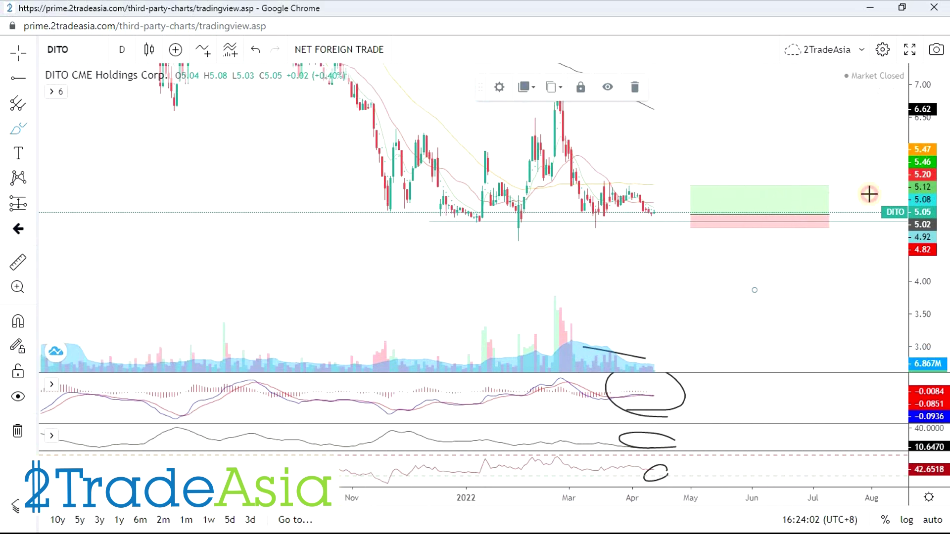
{"action": "left_click_drag", "start_coordinate": [681, 282], "coordinate": [682, 300]}
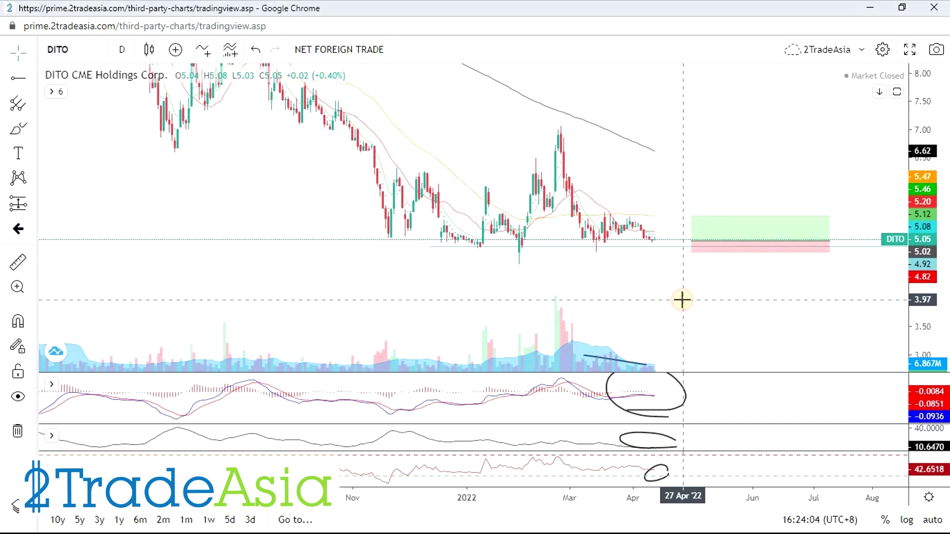
{"action": "scroll", "coordinate": [682, 300], "scroll_direction": "down", "scroll_amount": 1}
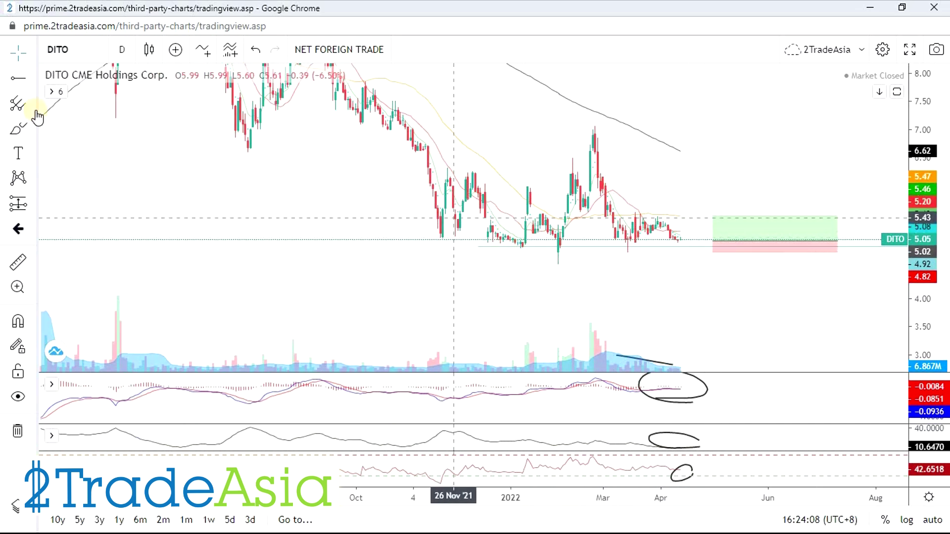
{"action": "left_click_drag", "start_coordinate": [503, 235], "coordinate": [527, 188]}
{"action": "left_click_drag", "start_coordinate": [559, 243], "coordinate": [593, 164]}
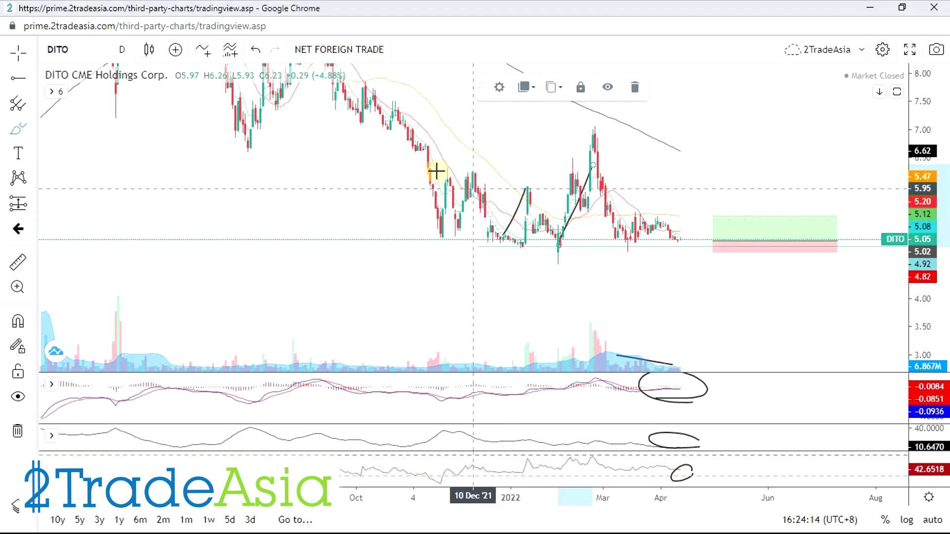
{"action": "left_click_drag", "start_coordinate": [425, 156], "coordinate": [438, 230]}
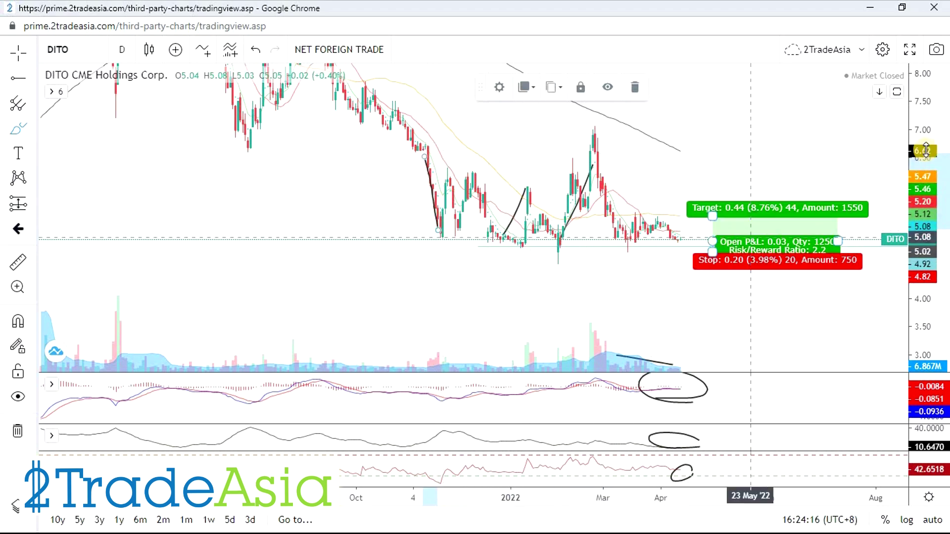
Check the next stock in the entry and exit computation spreadsheet and load the NIKL chart in 2TradeAsia.
{"action": "scroll", "coordinate": [924, 99], "scroll_direction": "down", "scroll_amount": 3}
{"action": "scroll", "coordinate": [692, 299], "scroll_direction": "down", "scroll_amount": 4}
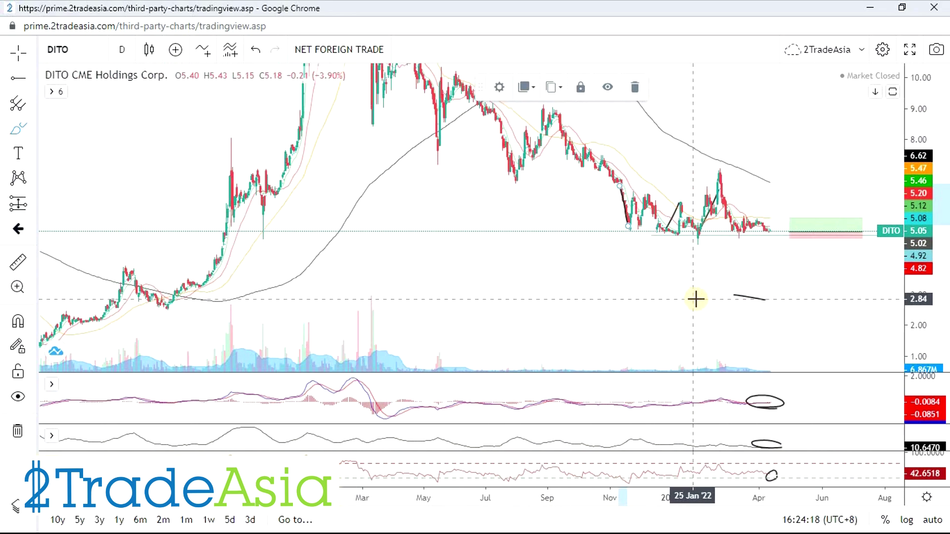
{"action": "scroll", "coordinate": [696, 299], "scroll_direction": "up", "scroll_amount": 2}
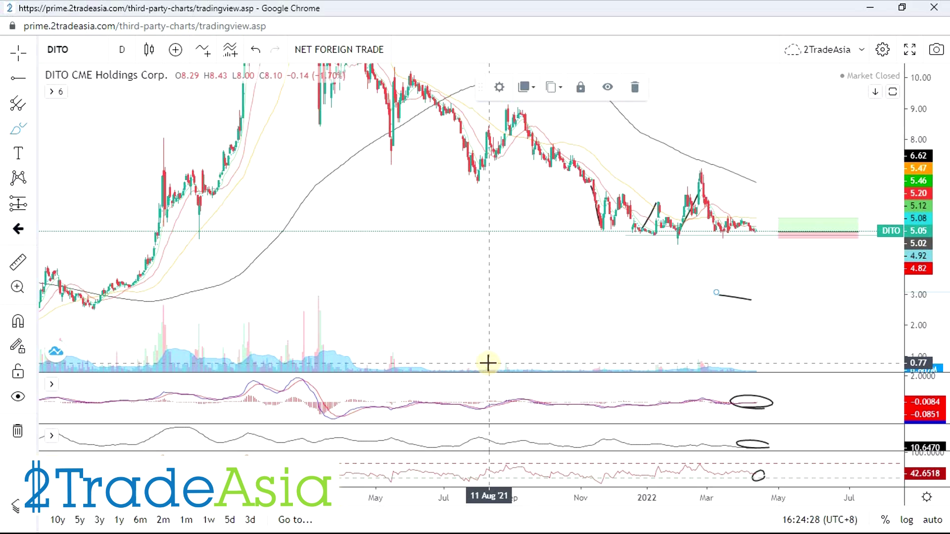
{"action": "key", "text": "alt+Tab"}
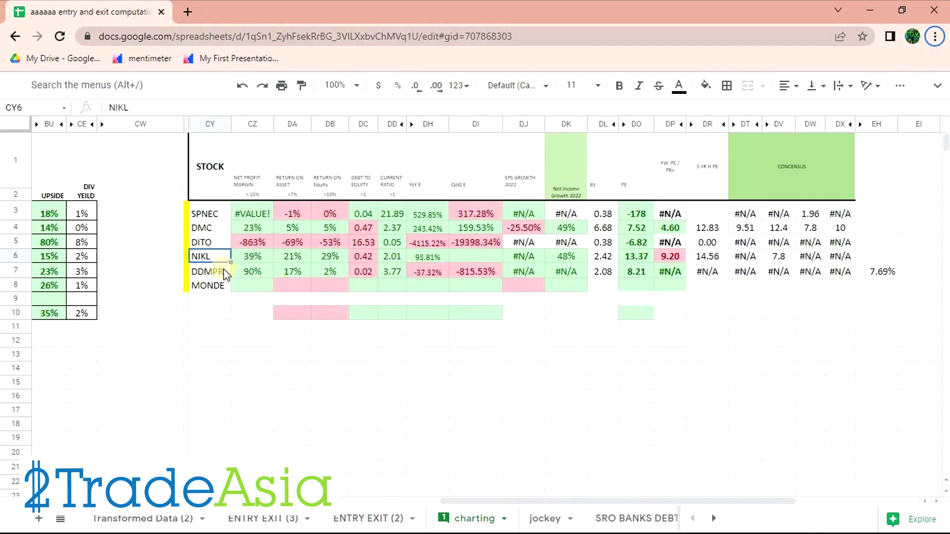
{"action": "key", "text": "alt+Tab"}
{"action": "type", "text": "N"}
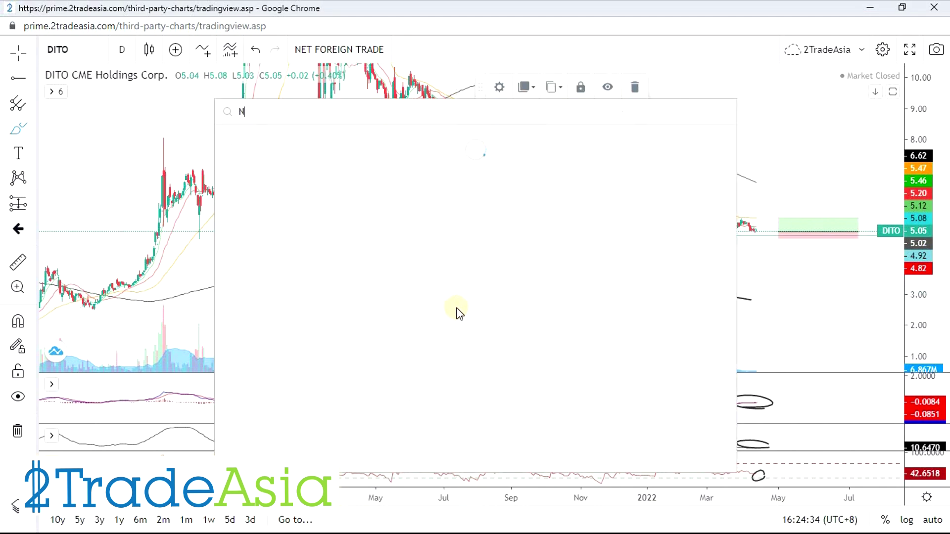
{"action": "key", "text": "Return"}
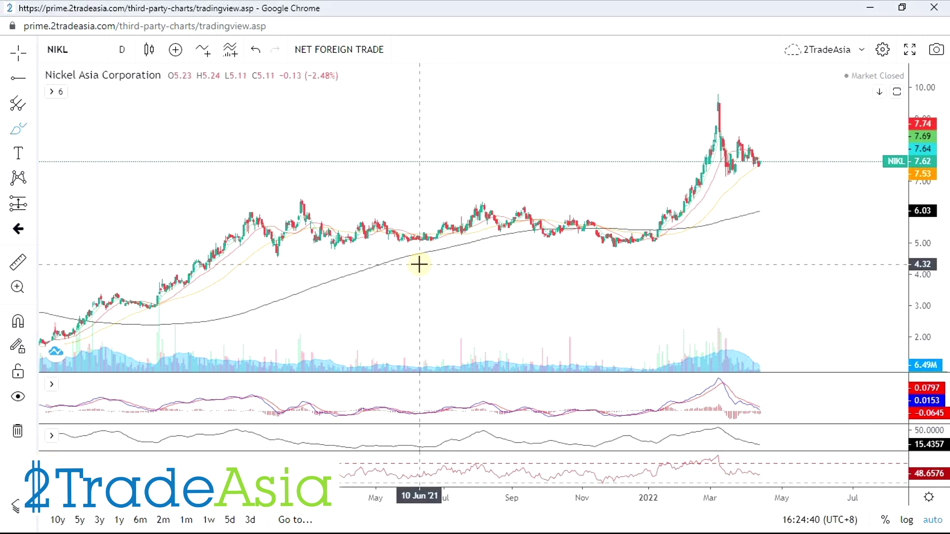
Examine NIKL's long-term price history, including the earlier peak around 2015 and the 2022 high.
{"action": "scroll", "coordinate": [638, 318], "scroll_direction": "down", "scroll_amount": 8}
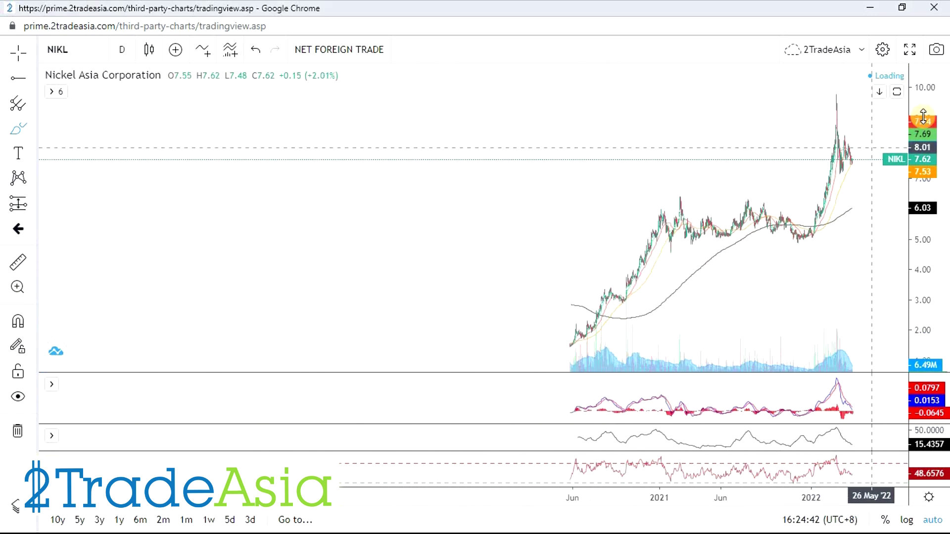
{"action": "scroll", "coordinate": [836, 297], "scroll_direction": "down", "scroll_amount": 10}
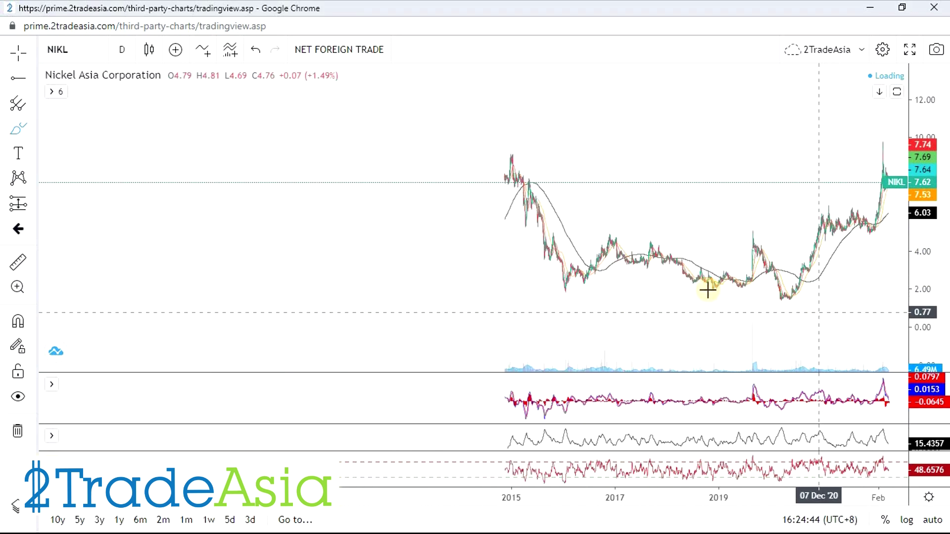
{"action": "left_click_drag", "start_coordinate": [743, 242], "coordinate": [486, 242]}
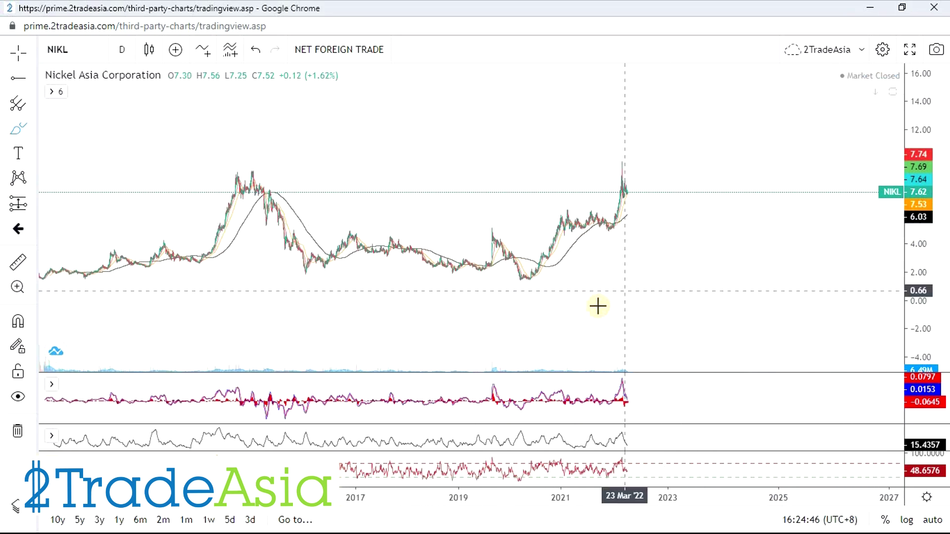
{"action": "scroll", "coordinate": [126, 165], "scroll_direction": "down", "scroll_amount": 3}
{"action": "left_click", "coordinate": [131, 150]}
{"action": "left_click", "coordinate": [488, 152]}
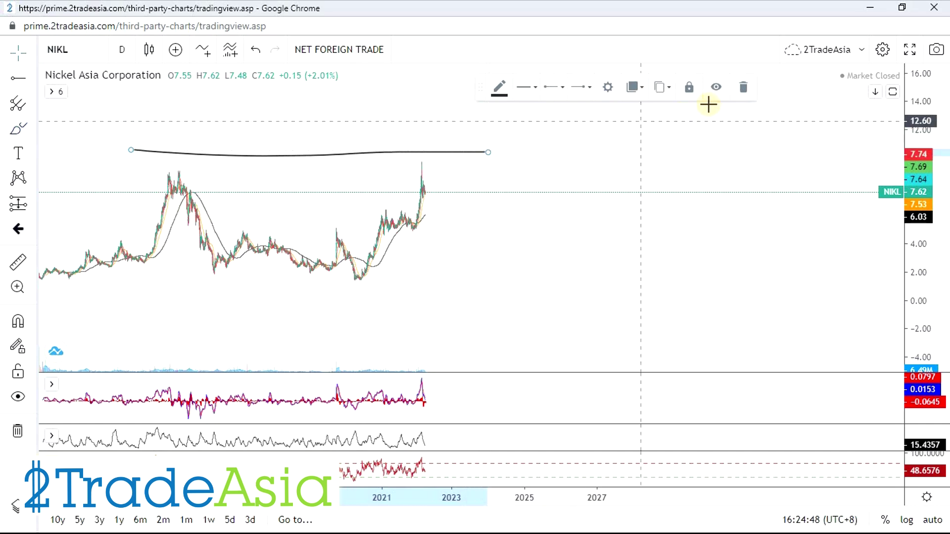
{"action": "left_click", "coordinate": [741, 88]}
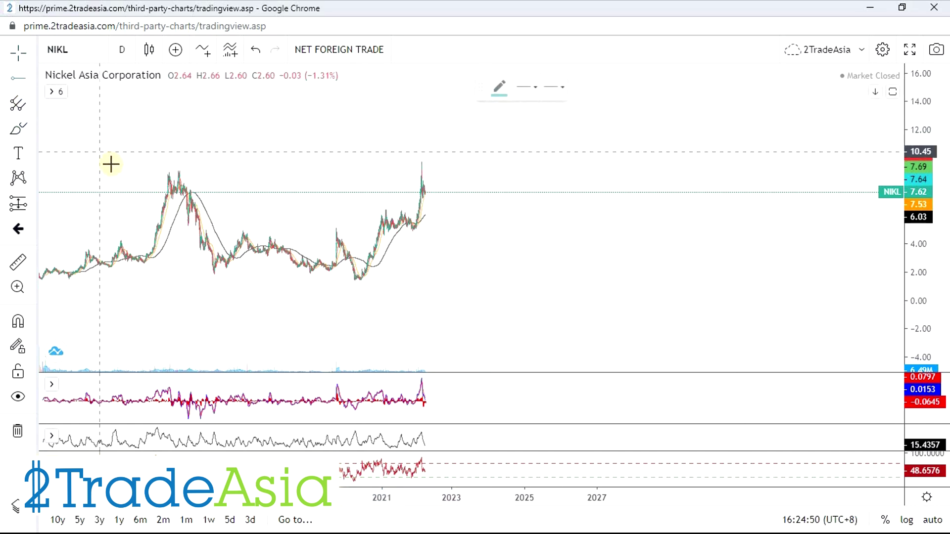
Place a Horizontal Ray at 9.23 starting before NIKL's peak around 2015 and running across the 2022 high as resistance.
{"action": "left_click", "coordinate": [148, 181]}
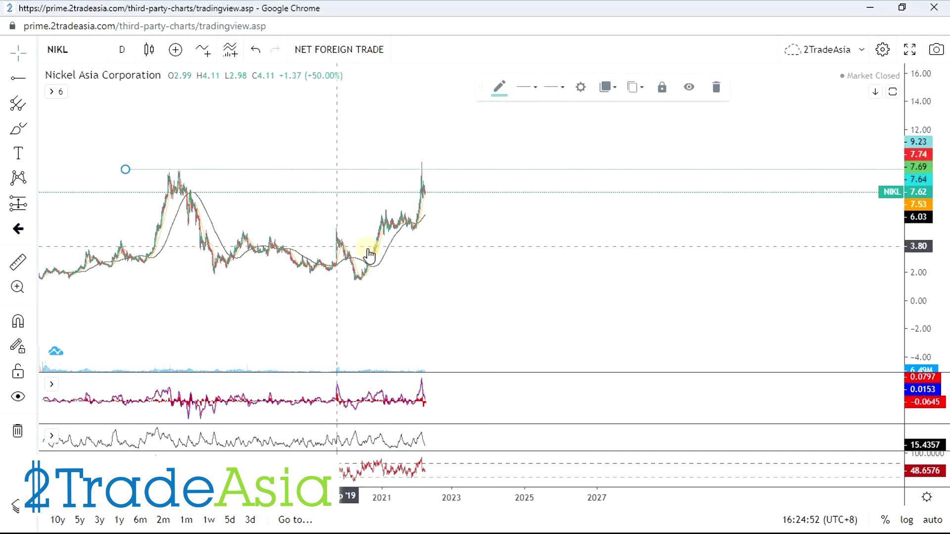
{"action": "left_click_drag", "start_coordinate": [530, 303], "coordinate": [431, 320]}
{"action": "scroll", "coordinate": [280, 297], "scroll_direction": "down", "scroll_amount": 2}
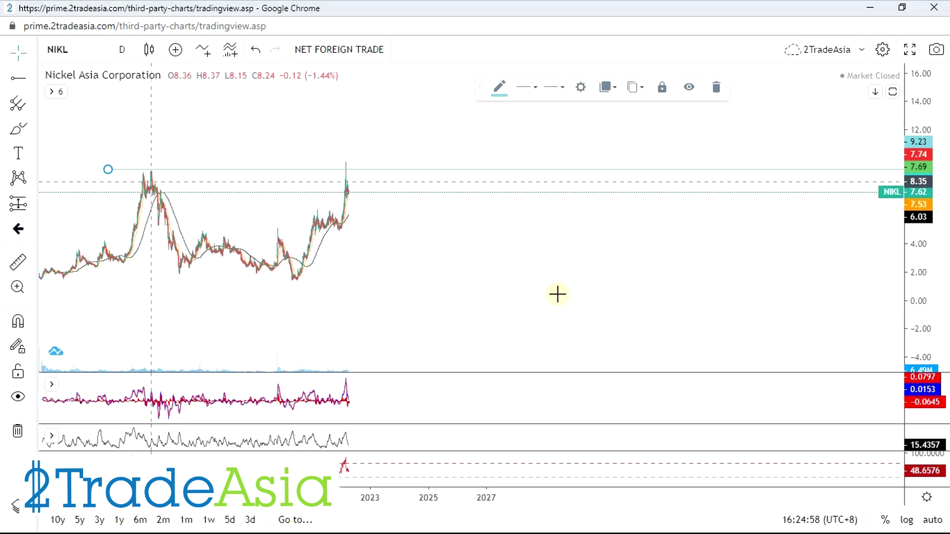
Examine NIKL's price action against the 9.23 resistance, from the long-term history to the recent 2022 candles.
{"action": "scroll", "coordinate": [319, 233], "scroll_direction": "down", "scroll_amount": 5}
{"action": "scroll", "coordinate": [645, 266], "scroll_direction": "up", "scroll_amount": 6}
{"action": "scroll", "coordinate": [208, 265], "scroll_direction": "down", "scroll_amount": 5}
{"action": "scroll", "coordinate": [696, 233], "scroll_direction": "up", "scroll_amount": 8}
{"action": "left_click_drag", "start_coordinate": [517, 251], "coordinate": [927, 295]}
{"action": "scroll", "coordinate": [803, 206], "scroll_direction": "up", "scroll_amount": 4}
{"action": "scroll", "coordinate": [859, 240], "scroll_direction": "up", "scroll_amount": 1}
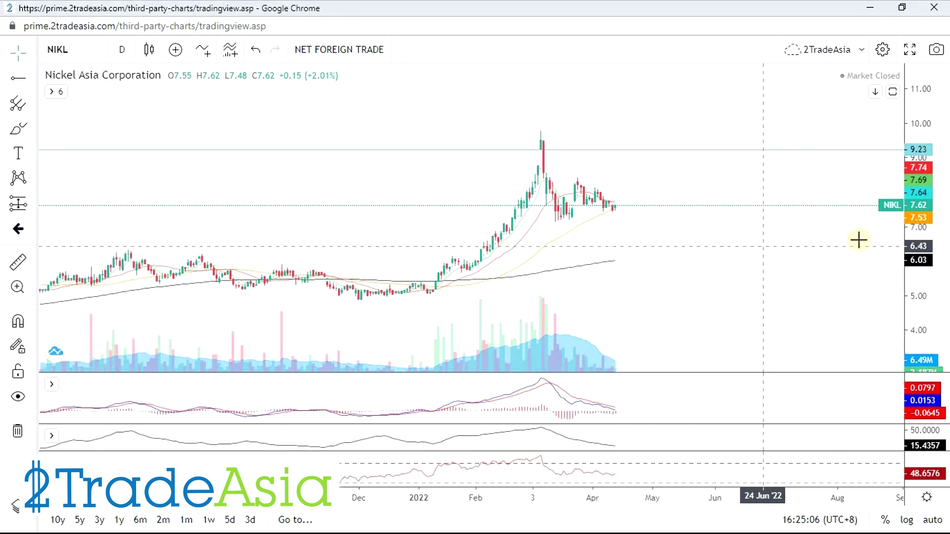
{"action": "left_click_drag", "start_coordinate": [907, 220], "coordinate": [907, 227]}
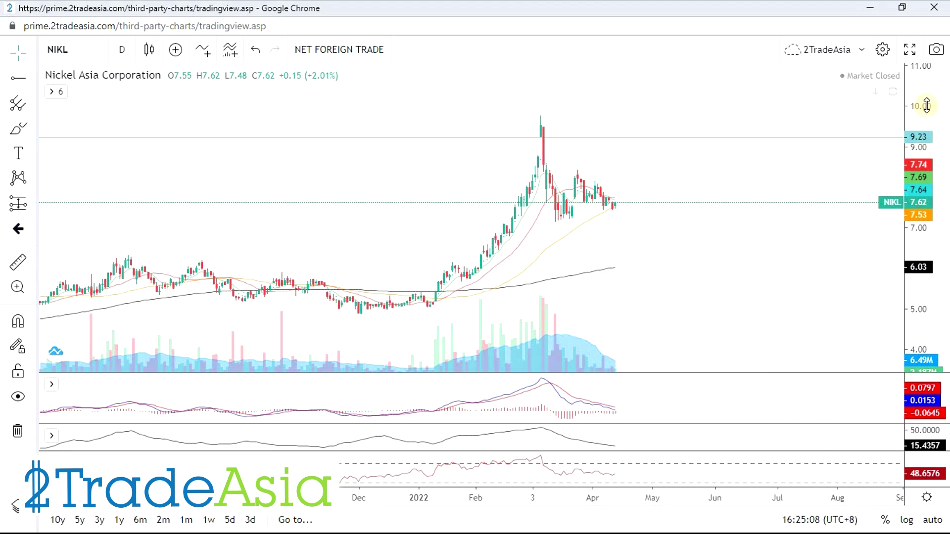
{"action": "scroll", "coordinate": [773, 283], "scroll_direction": "down", "scroll_amount": 5}
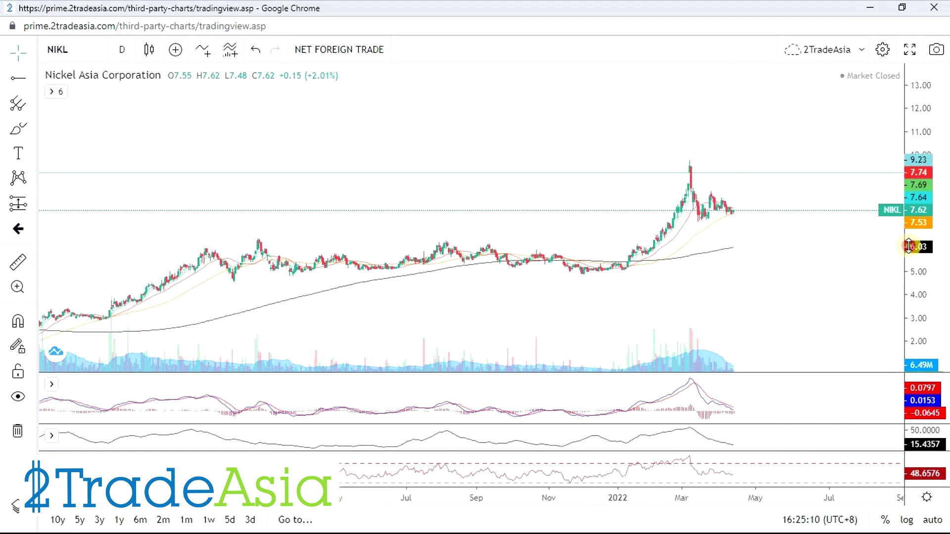
{"action": "scroll", "coordinate": [896, 293], "scroll_direction": "up", "scroll_amount": 2}
{"action": "scroll", "coordinate": [751, 312], "scroll_direction": "up", "scroll_amount": 2}
{"action": "scroll", "coordinate": [746, 290], "scroll_direction": "up", "scroll_amount": 2}
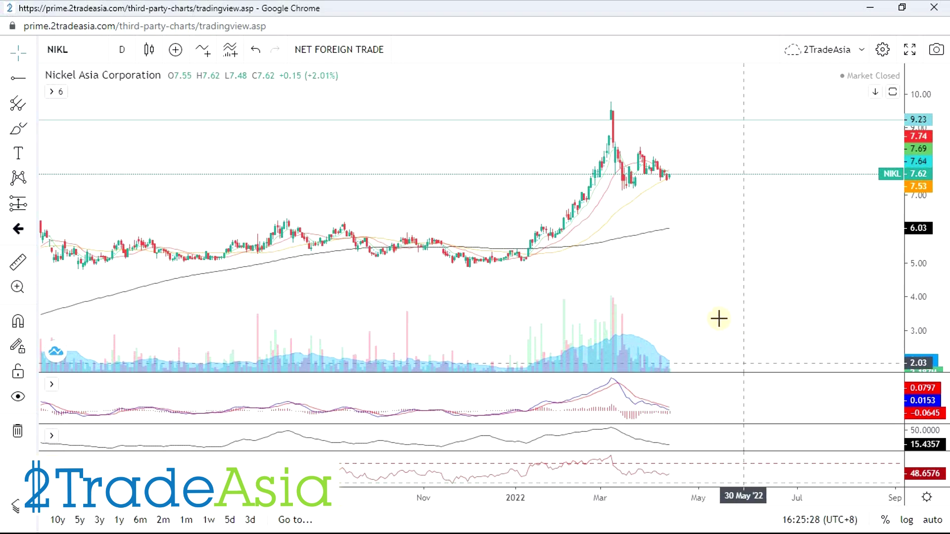
Brush a falling line over NIKL's declining volume since March and circle the latest MACD readings.
{"action": "left_click", "coordinate": [14, 134]}
{"action": "left_click_drag", "start_coordinate": [627, 303], "coordinate": [709, 378]}
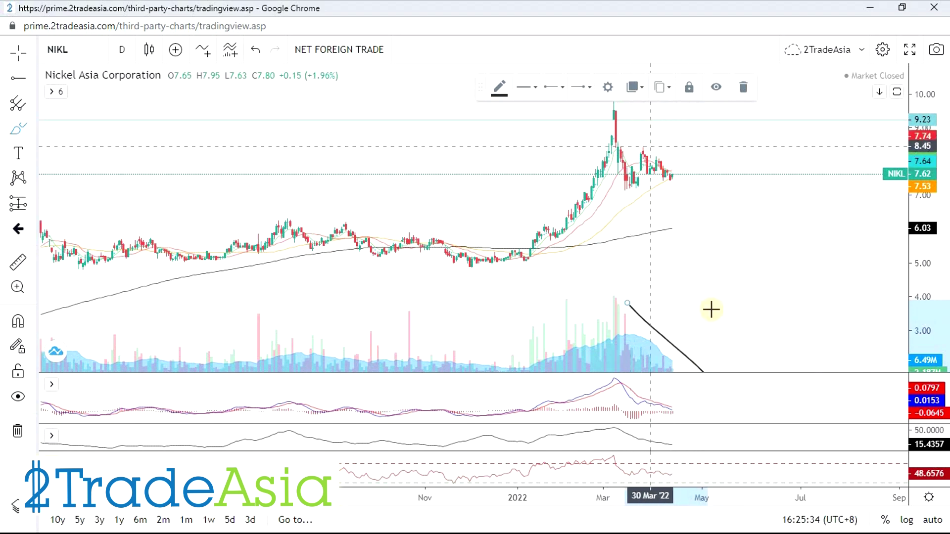
{"action": "mouse_move", "coordinate": [690, 405]}
{"action": "left_mouse_down"}
{"action": "mouse_move", "coordinate": [655, 403]}
{"action": "mouse_move", "coordinate": [686, 407]}
{"action": "left_mouse_up"}
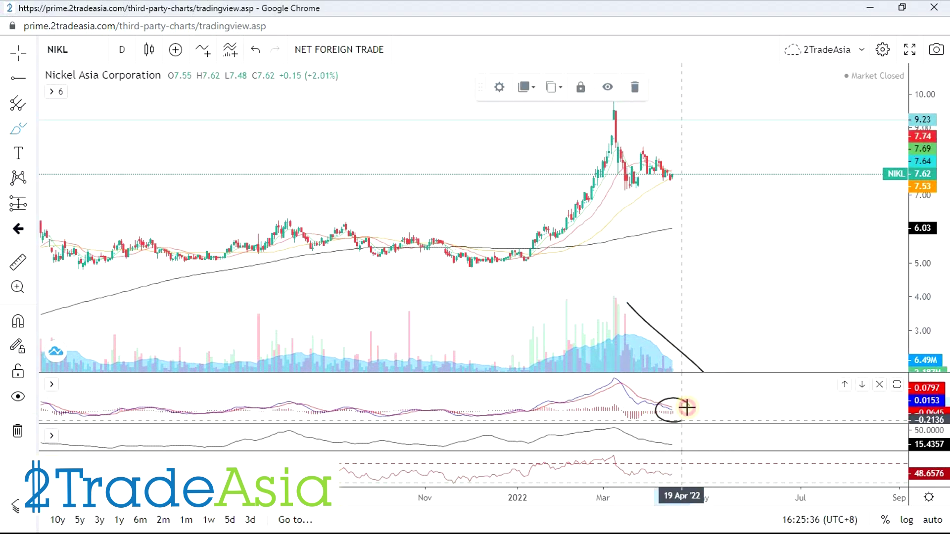
Brush a short flat support line at about 7.4 under NIKL's latest candles, extending past the last bar.
{"action": "scroll", "coordinate": [688, 409], "scroll_direction": "up", "scroll_amount": 5}
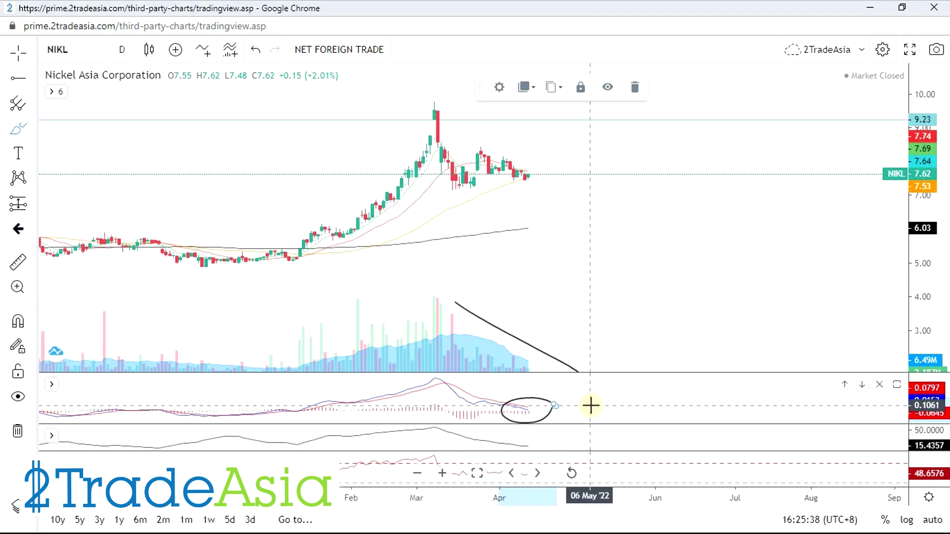
{"action": "scroll", "coordinate": [591, 405], "scroll_direction": "down", "scroll_amount": 5}
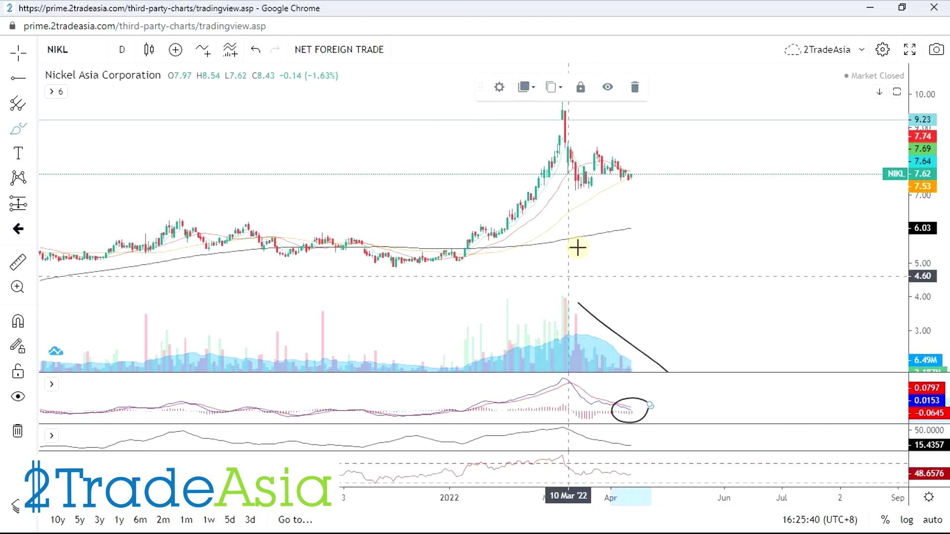
{"action": "left_click_drag", "start_coordinate": [621, 181], "coordinate": [688, 183]}
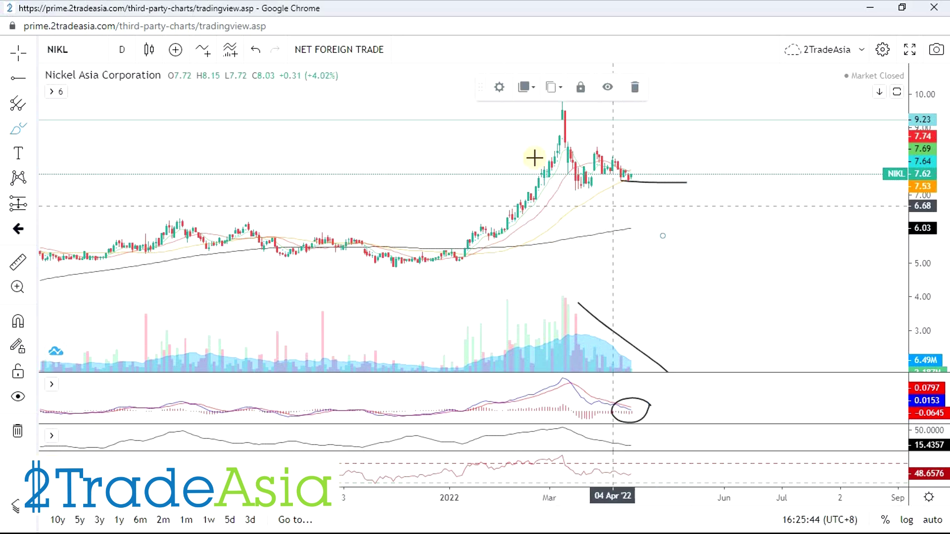
{"action": "left_click", "coordinate": [650, 183]}
{"action": "left_click", "coordinate": [753, 94]}
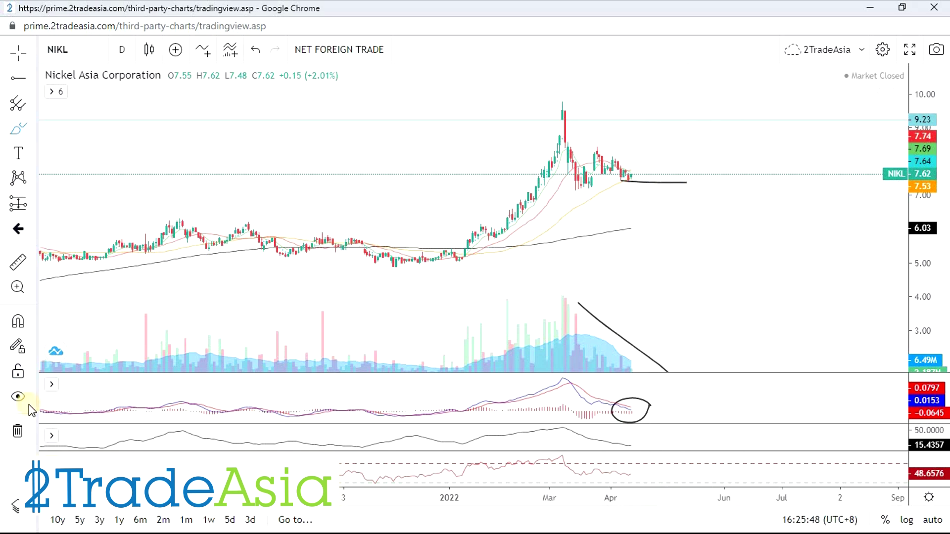
Replace NIKL's drawings with two converging Trend Lines: rising from the mid-March low at about 7.17, falling from the March peak to the latest candles.
{"action": "left_click", "coordinate": [34, 79]}
{"action": "left_click", "coordinate": [55, 79]}
{"action": "left_click", "coordinate": [576, 189]}
{"action": "left_click", "coordinate": [669, 173]}
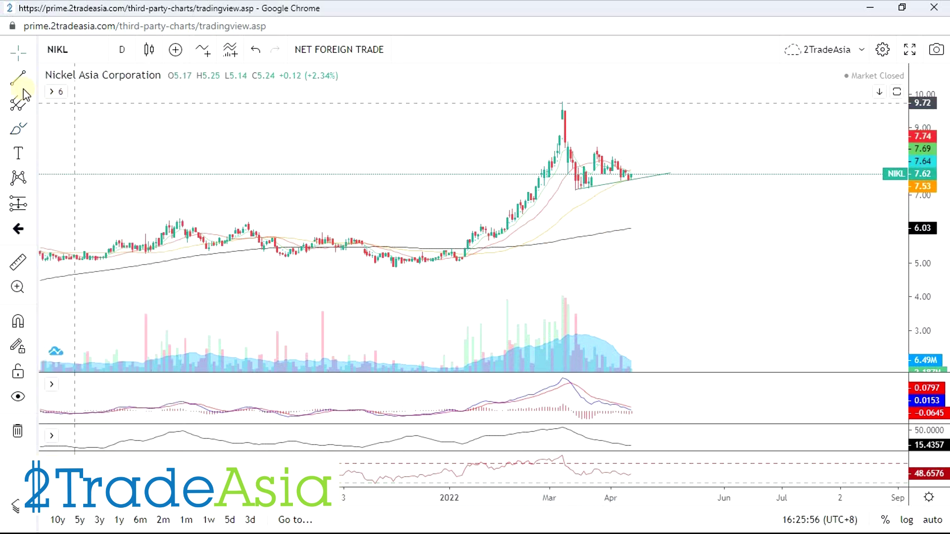
{"action": "left_click", "coordinate": [562, 101]}
{"action": "left_click", "coordinate": [632, 175]}
{"action": "left_click", "coordinate": [641, 211]}
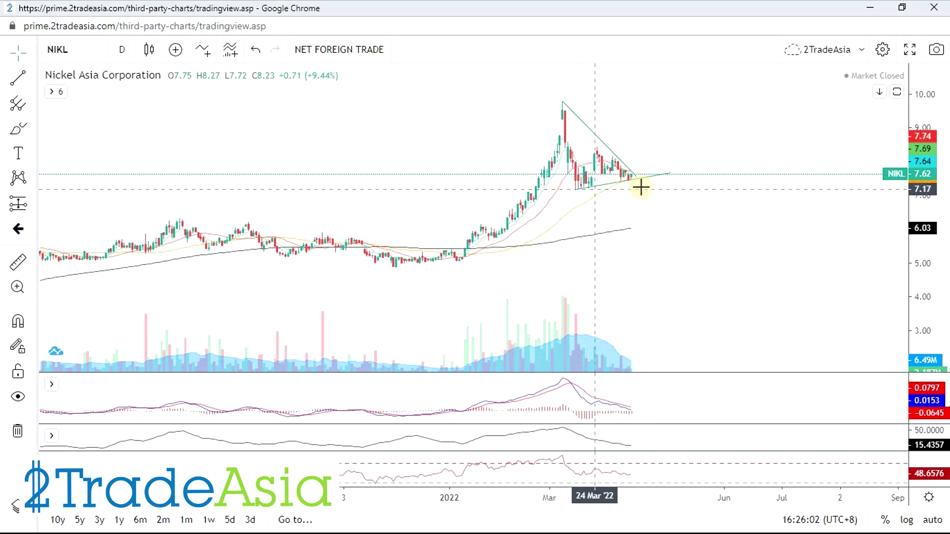
Place a Horizontal Ray at 6.39 starting at NIKL's early 2021 high and running under the recent candles as support.
{"action": "scroll", "coordinate": [461, 274], "scroll_direction": "down", "scroll_amount": 2}
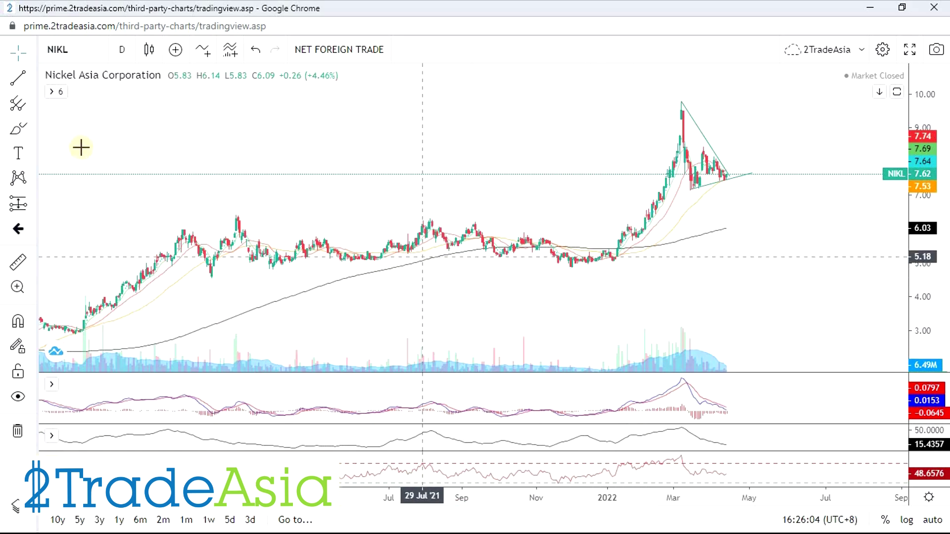
{"action": "left_click", "coordinate": [32, 78]}
{"action": "left_click", "coordinate": [94, 191]}
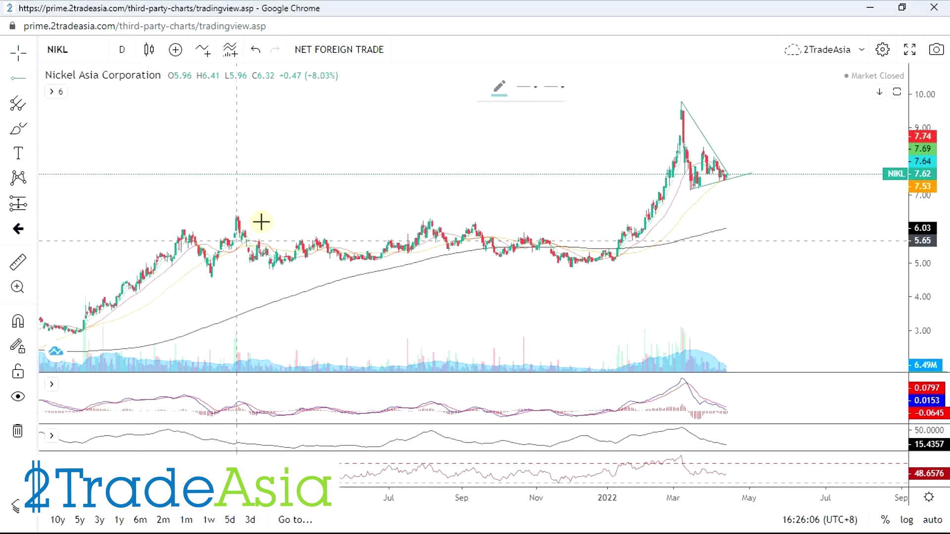
{"action": "left_click", "coordinate": [224, 216]}
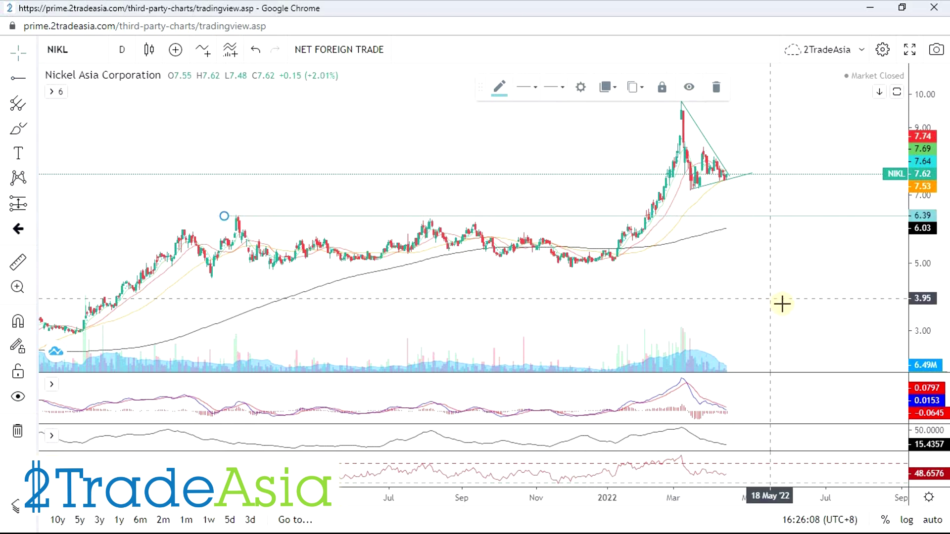
Place a Horizontal Ray at 8.33 from the late March 2022 rebound high as resistance.
{"action": "scroll", "coordinate": [782, 303], "scroll_direction": "up", "scroll_amount": 1}
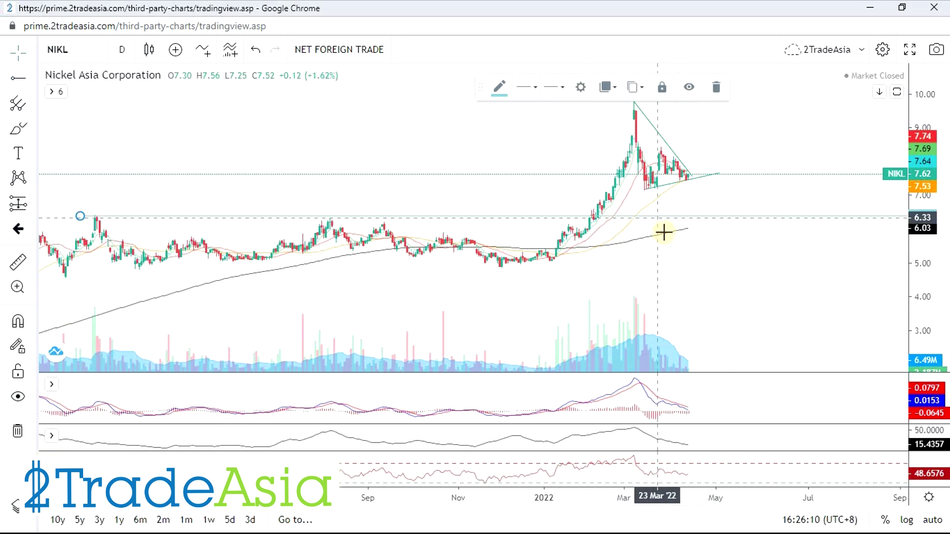
{"action": "scroll", "coordinate": [666, 237], "scroll_direction": "up", "scroll_amount": 1}
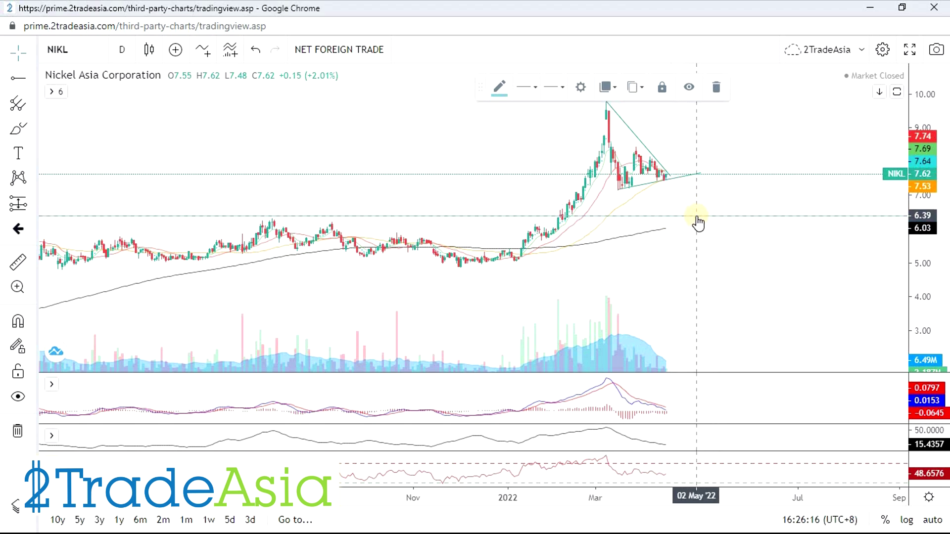
{"action": "scroll", "coordinate": [693, 228], "scroll_direction": "up", "scroll_amount": 5}
{"action": "scroll", "coordinate": [830, 287], "scroll_direction": "down", "scroll_amount": 3}
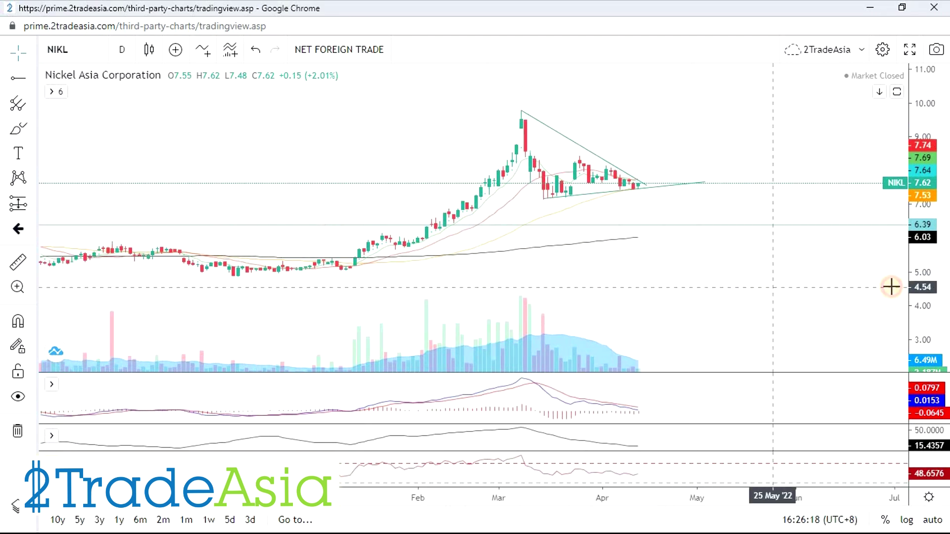
{"action": "left_click_drag", "start_coordinate": [933, 293], "coordinate": [827, 263]}
{"action": "scroll", "coordinate": [792, 266], "scroll_direction": "up", "scroll_amount": 3}
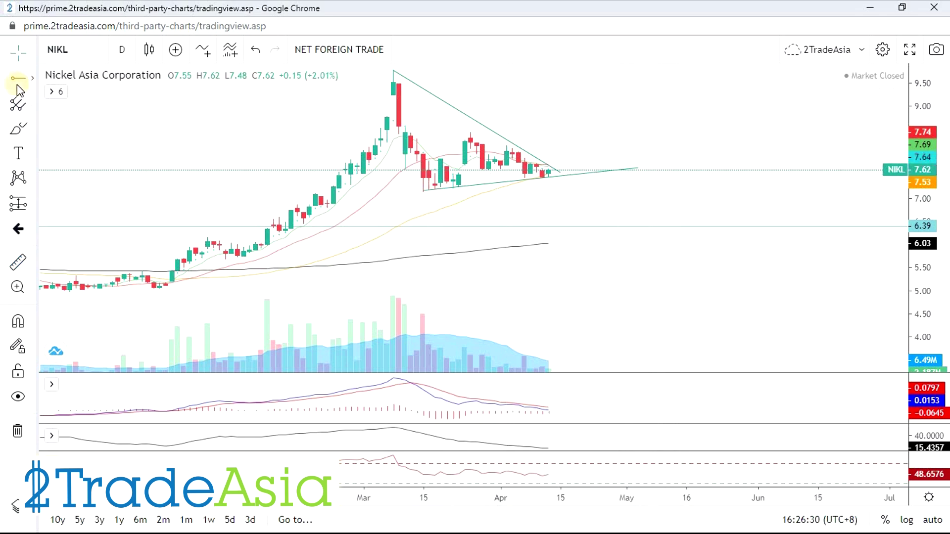
{"action": "key", "text": "alt+j"}
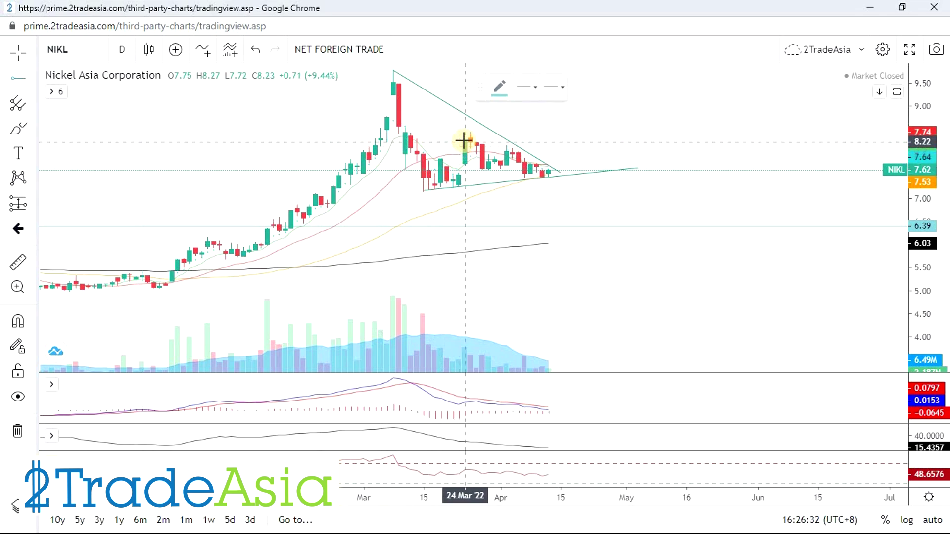
{"action": "left_click", "coordinate": [463, 138]}
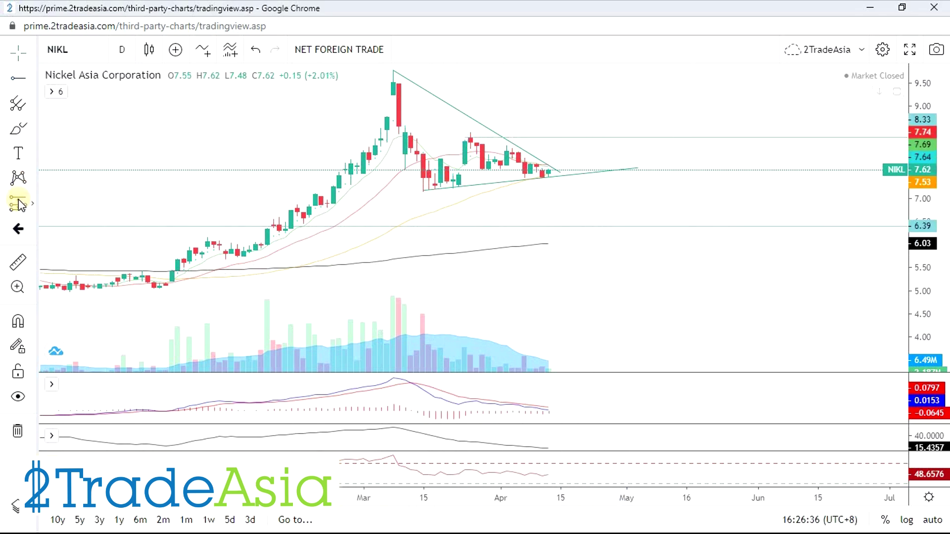
Add a Long Position from early May with entry at 7.59, stop at 7.12 and target at 8.36.
{"action": "left_click", "coordinate": [635, 171]}
{"action": "left_click", "coordinate": [640, 171]}
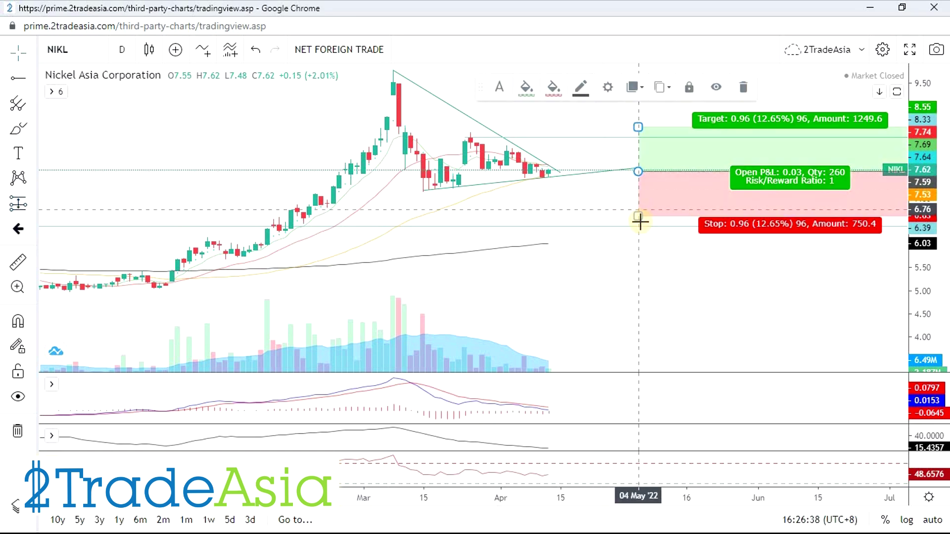
{"action": "left_click_drag", "start_coordinate": [639, 218], "coordinate": [644, 193]}
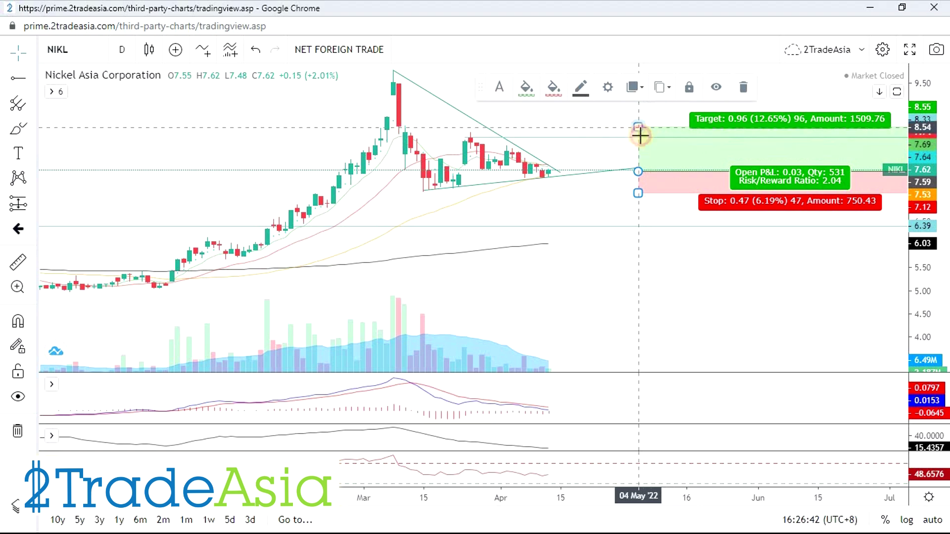
{"action": "left_click_drag", "start_coordinate": [640, 129], "coordinate": [641, 136]}
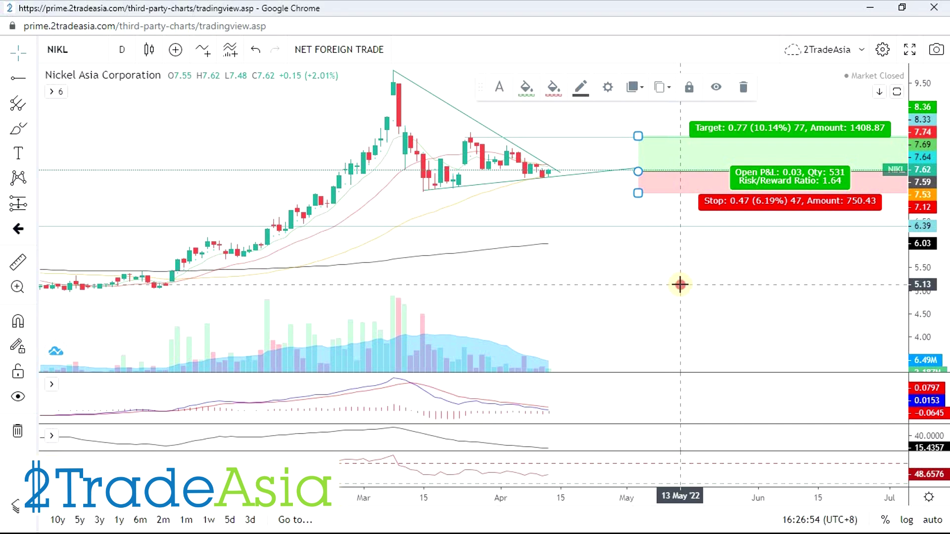
{"action": "left_click", "coordinate": [680, 284]}
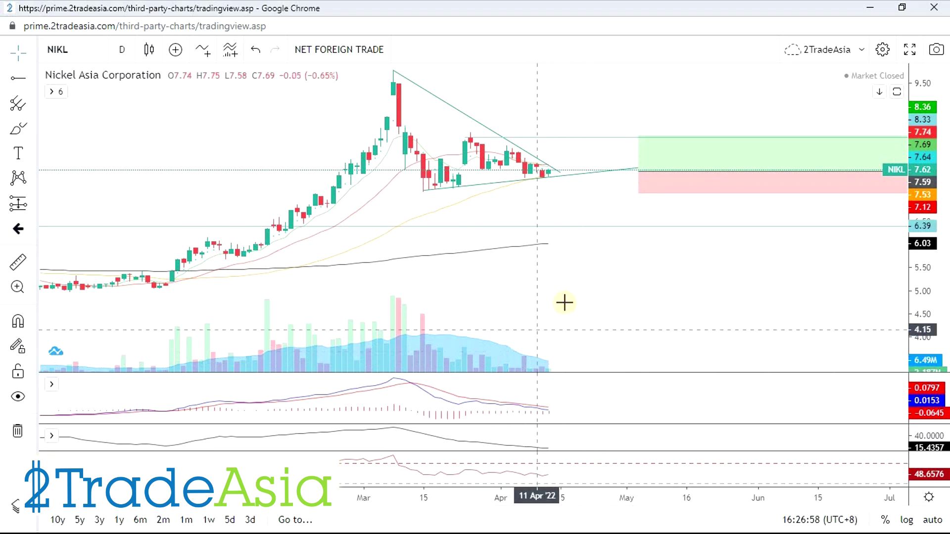
Shift the Long Position slightly further right of early May, with entry at 7.60, stop at 7.14 and target at 8.37.
{"action": "left_click_drag", "start_coordinate": [564, 303], "coordinate": [666, 240]}
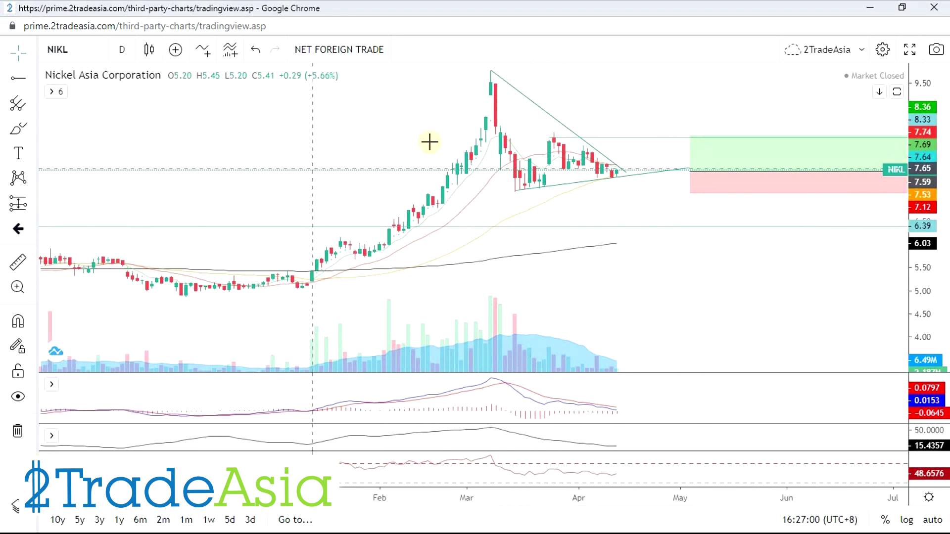
{"action": "left_click", "coordinate": [691, 171]}
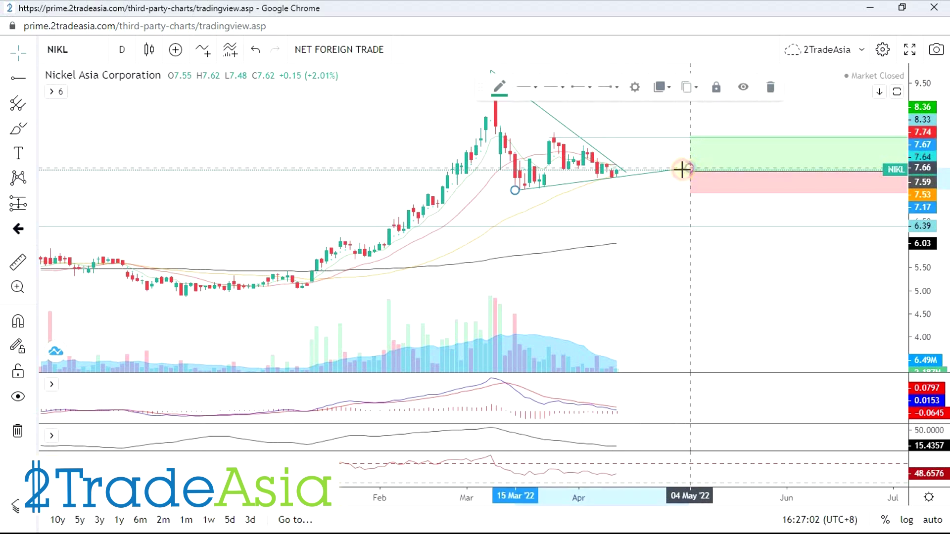
{"action": "mouse_move", "coordinate": [691, 166]}
{"action": "left_mouse_down"}
{"action": "mouse_move", "coordinate": [698, 155]}
{"action": "mouse_move", "coordinate": [700, 180]}
{"action": "mouse_move", "coordinate": [677, 184]}
{"action": "left_mouse_up"}
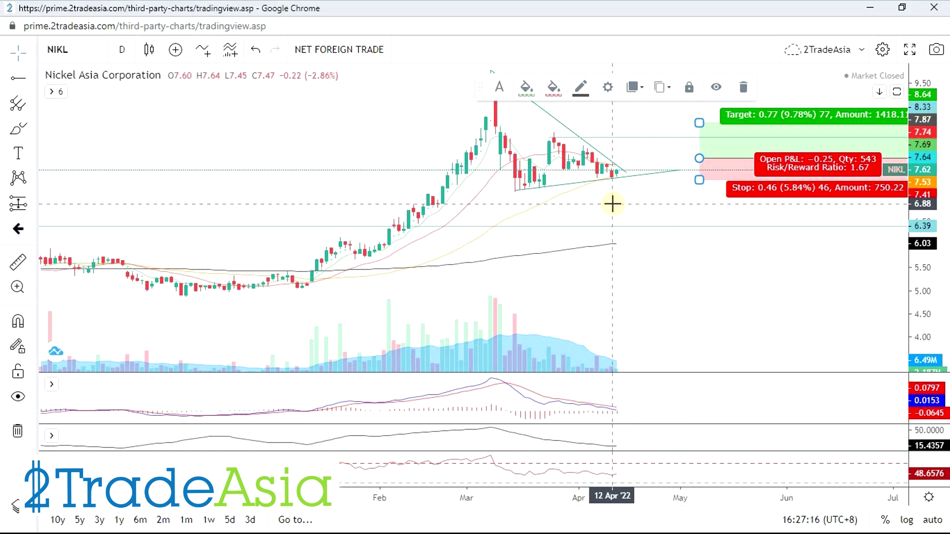
{"action": "left_click_drag", "start_coordinate": [699, 159], "coordinate": [699, 171]}
{"action": "left_click", "coordinate": [704, 257]}
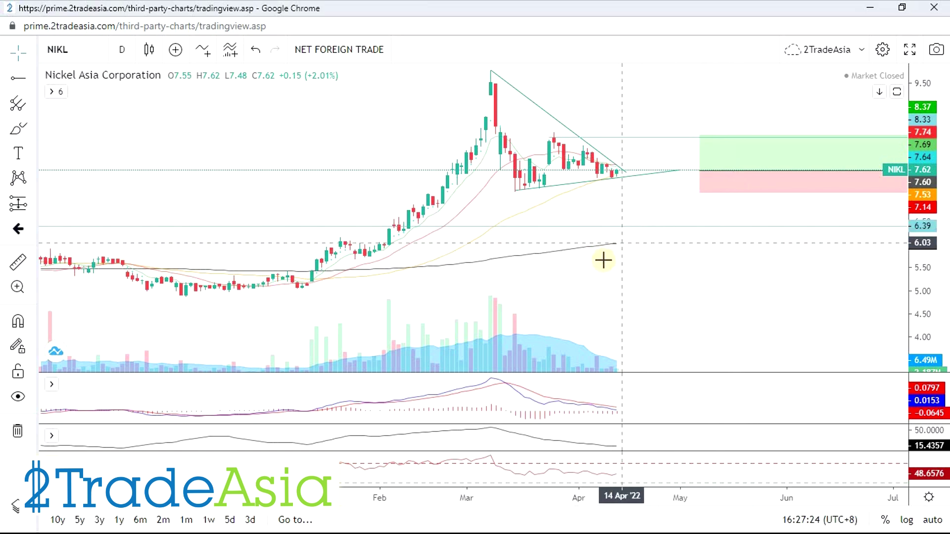
Switch to the Google Sheets fundamentals table and review NIKL's net income growth, profit margin, return on assets and equity, and year-on-year earnings.
{"action": "key", "text": "alt+Tab"}
{"action": "left_click", "coordinate": [613, 317]}
{"action": "left_click", "coordinate": [320, 410]}
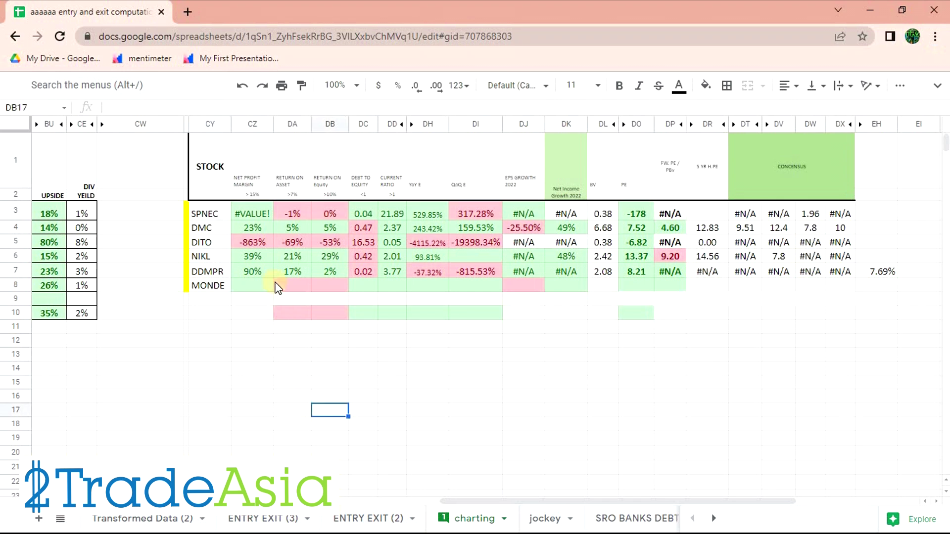
{"action": "left_click", "coordinate": [562, 259]}
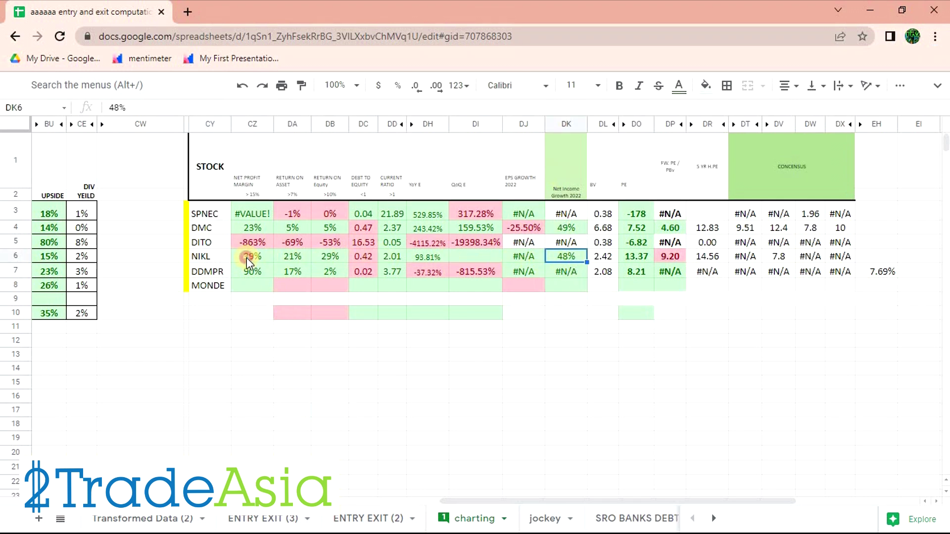
{"action": "left_click_drag", "start_coordinate": [247, 257], "coordinate": [382, 254]}
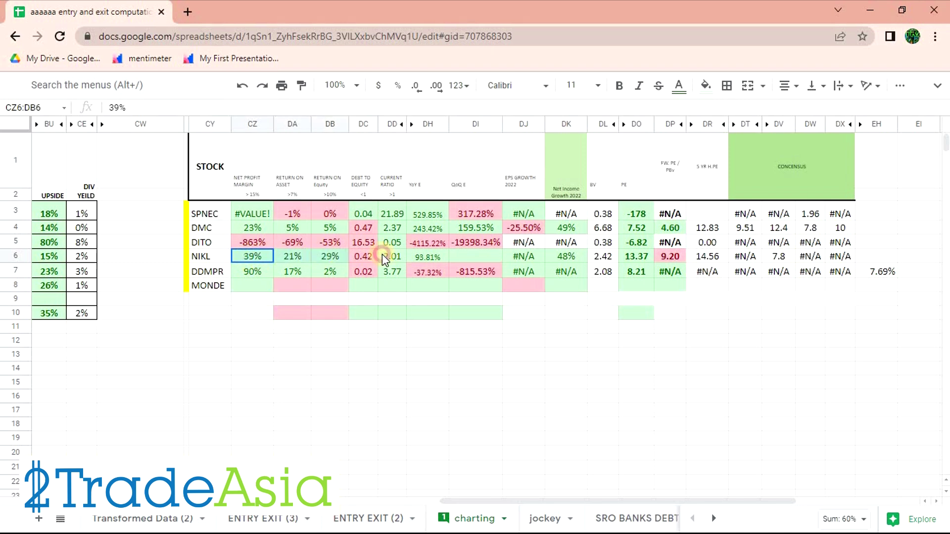
{"action": "left_click", "coordinate": [434, 257]}
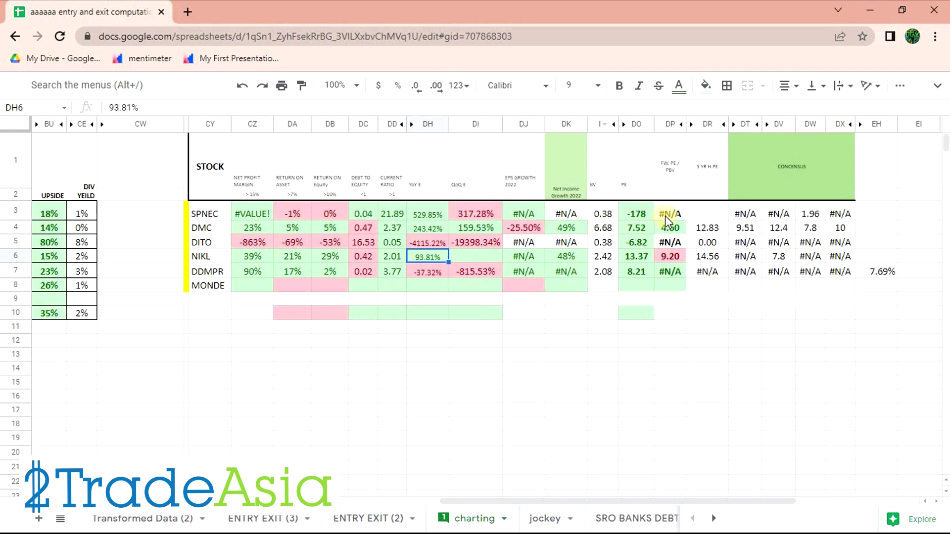
Review NIKL's valuation in the table: current P/E, forward P/E, five-year historical P/E and the analyst consensus price.
{"action": "left_click", "coordinate": [635, 255]}
{"action": "left_click", "coordinate": [709, 258]}
{"action": "left_click_drag", "start_coordinate": [636, 255], "coordinate": [700, 256]}
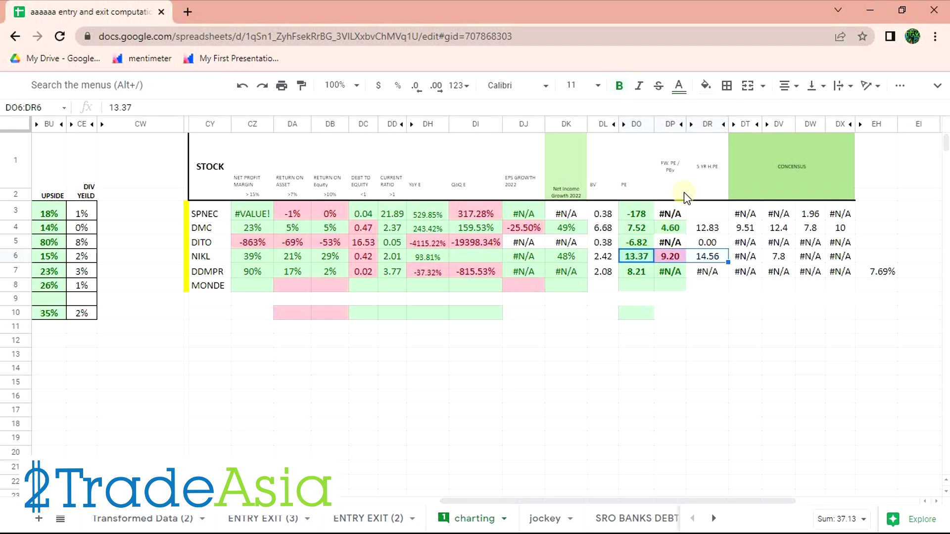
{"action": "left_click", "coordinate": [785, 257]}
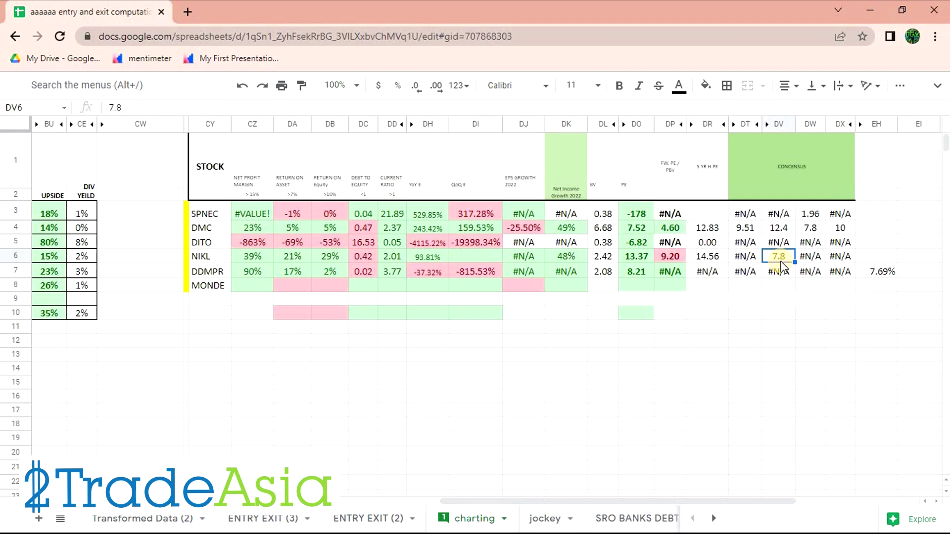
Switch back to the NIKL chart and inspect the latest candles near the apex of the two converging trend lines.
{"action": "key", "text": "alt+Tab"}
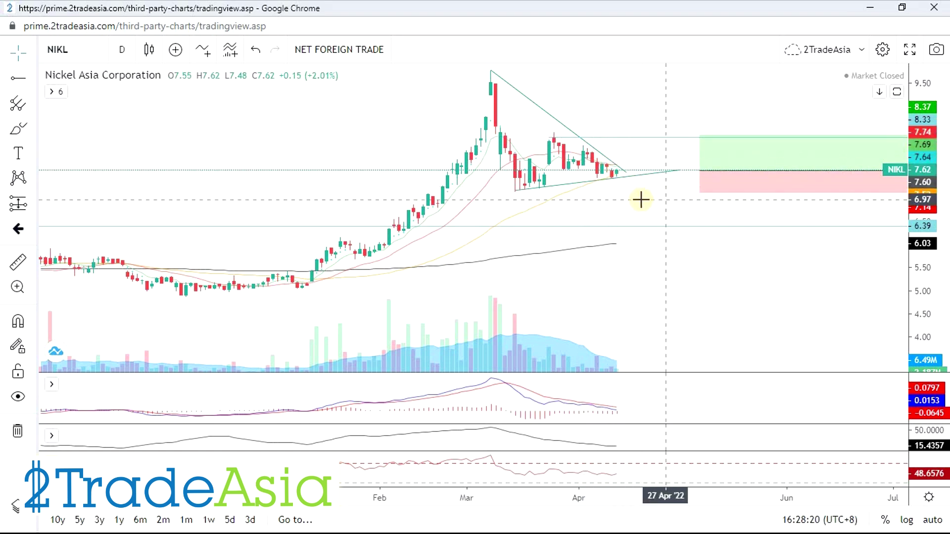
{"action": "left_click", "coordinate": [621, 178]}
{"action": "left_click", "coordinate": [624, 184]}
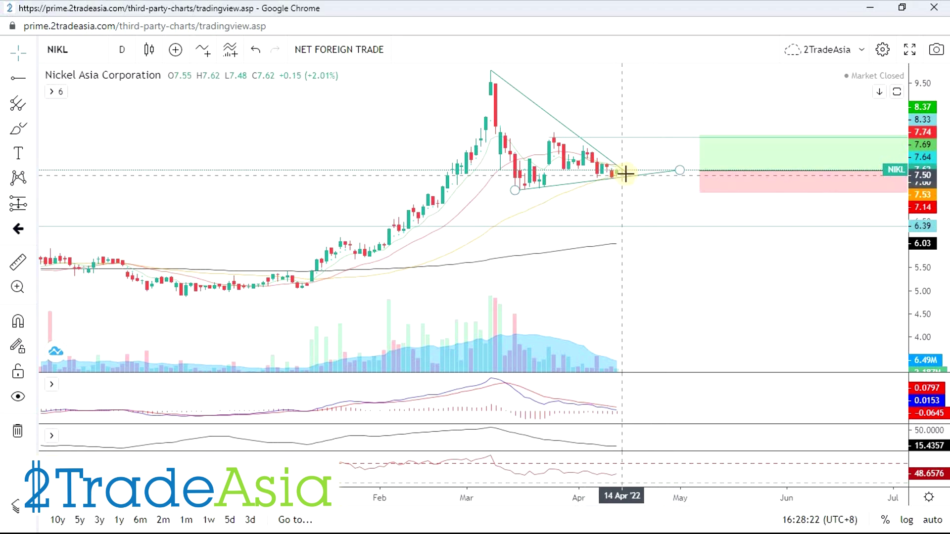
{"action": "scroll", "coordinate": [608, 221], "scroll_direction": "down", "scroll_amount": 1}
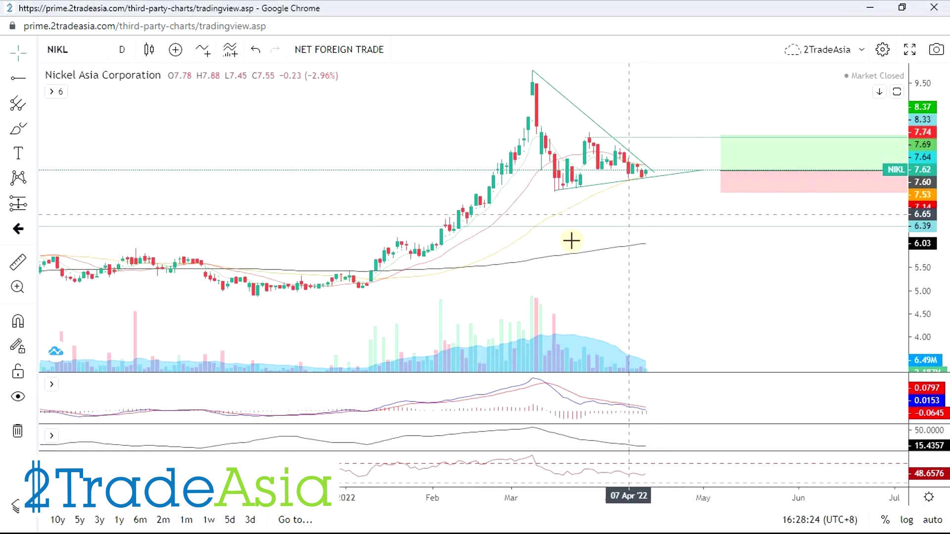
{"action": "left_click", "coordinate": [655, 177]}
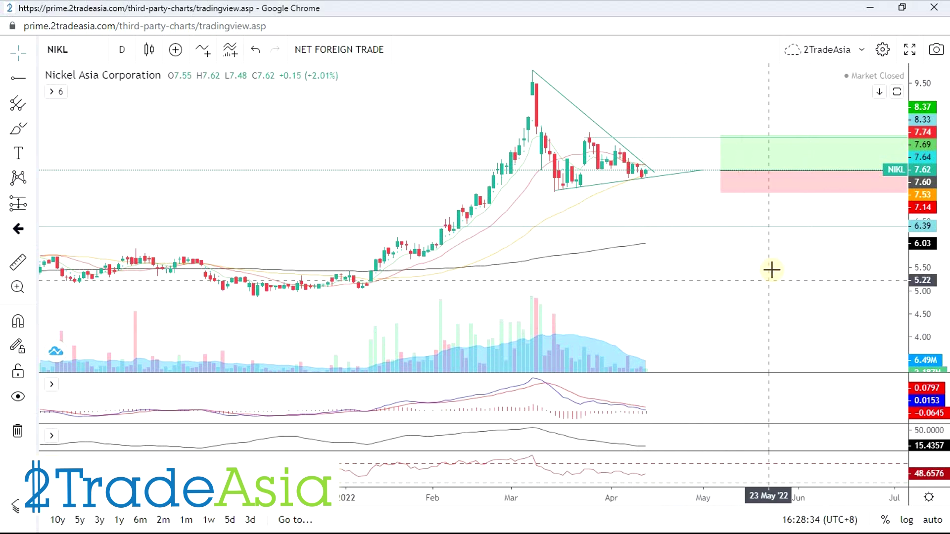
Select DDMPR as the next stock in the spreadsheet's list and load its chart in the 2TradeAsia charting window.
{"action": "key", "text": "alt+Tab"}
{"action": "left_click", "coordinate": [595, 295]}
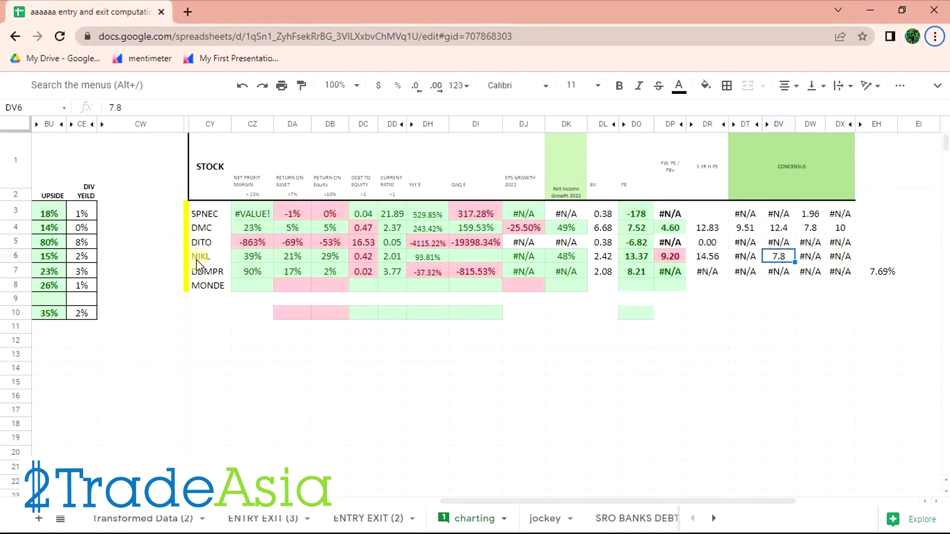
{"action": "left_click", "coordinate": [211, 271]}
{"action": "key", "text": "alt+Tab"}
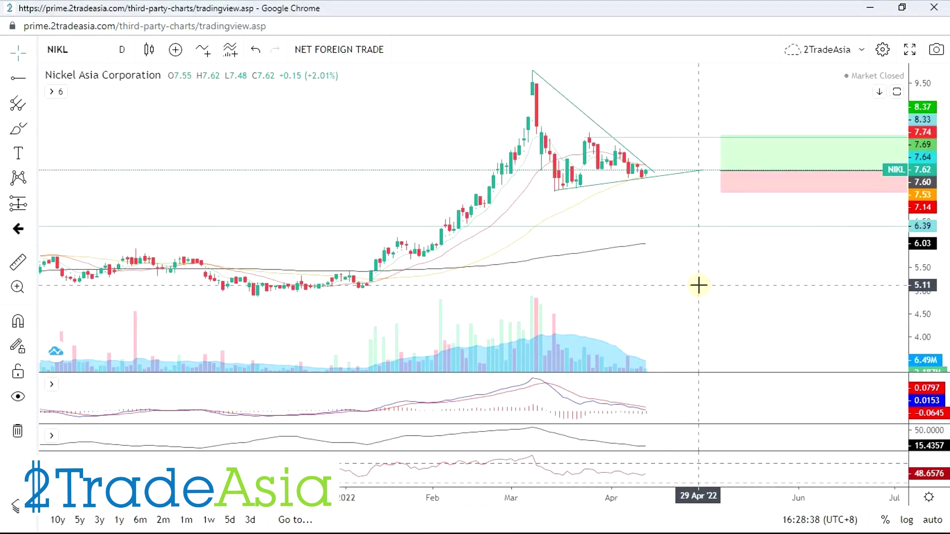
{"action": "type", "text": "DDMPR"}
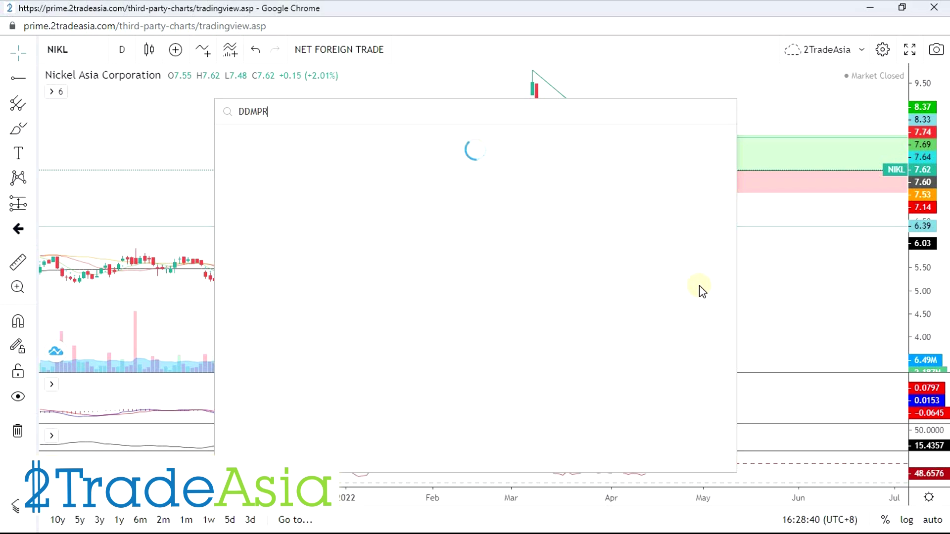
{"action": "key", "text": "Return"}
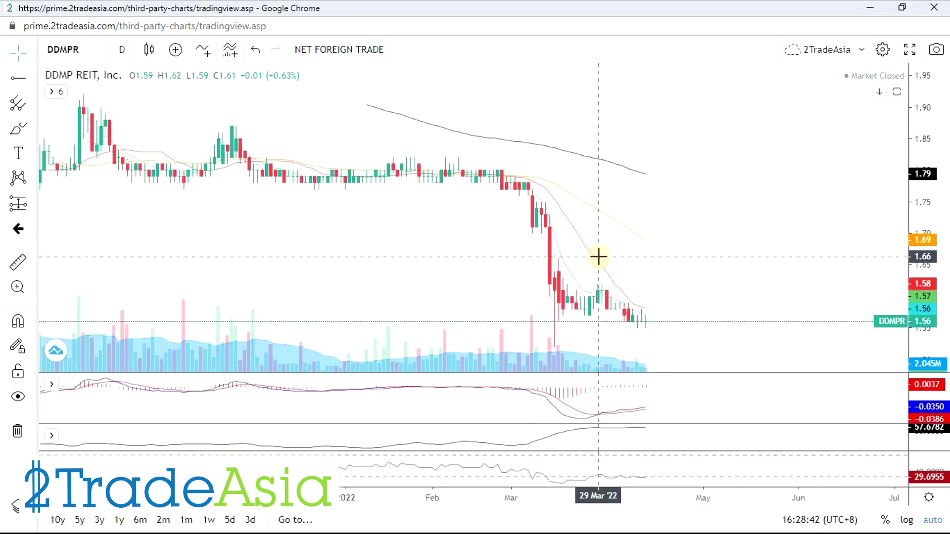
Examine DDMPR's full price history from its earliest candles to the latest 2022 ones.
{"action": "scroll", "coordinate": [700, 270], "scroll_direction": "down", "scroll_amount": 5}
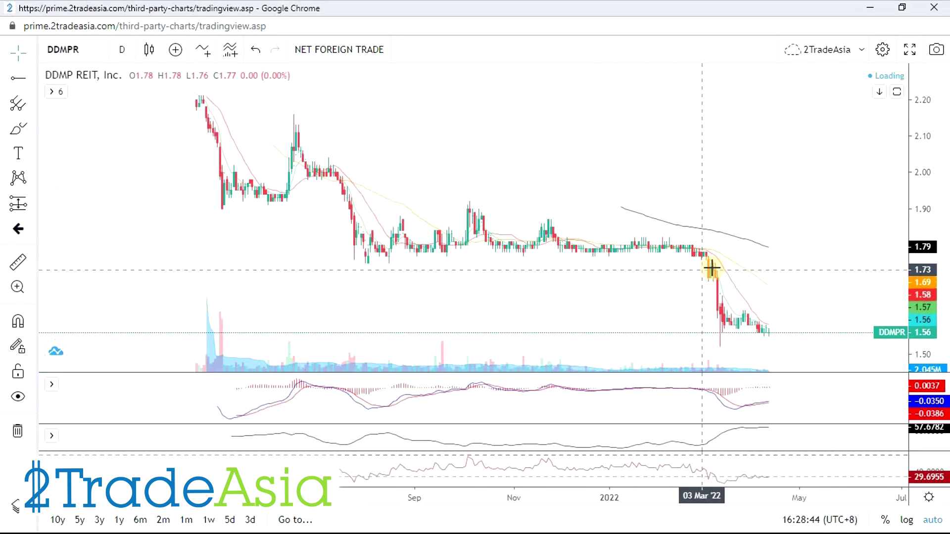
{"action": "left_click_drag", "start_coordinate": [559, 201], "coordinate": [196, 152]}
{"action": "left_click_drag", "start_coordinate": [106, 236], "coordinate": [712, 218]}
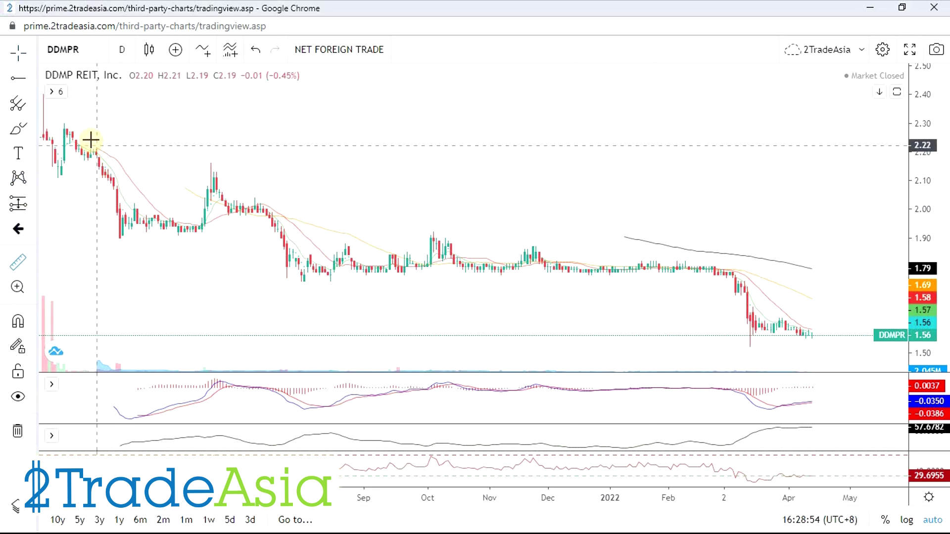
Measure a price drop from 2.26 to 1.96 over DDMPR's earliest candles.
{"action": "left_click", "coordinate": [50, 134]}
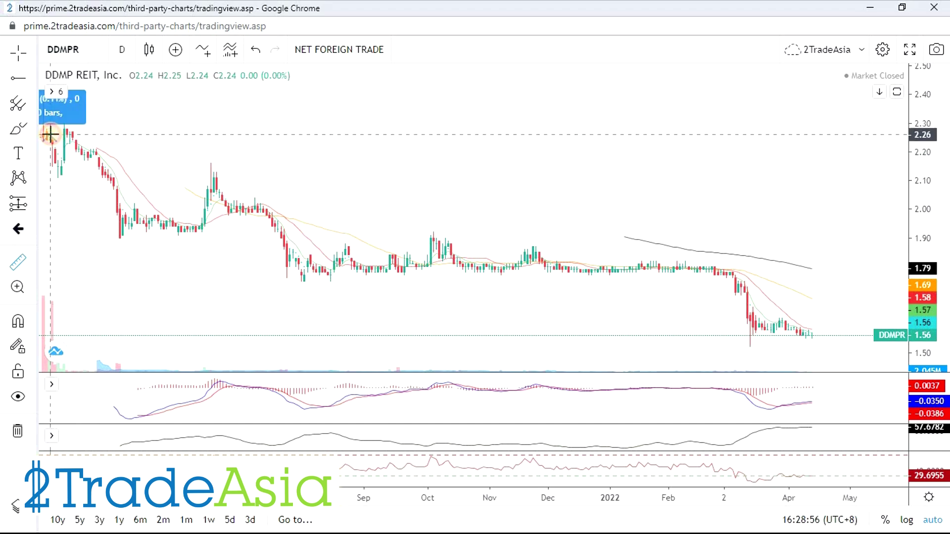
{"action": "left_click", "coordinate": [60, 222]}
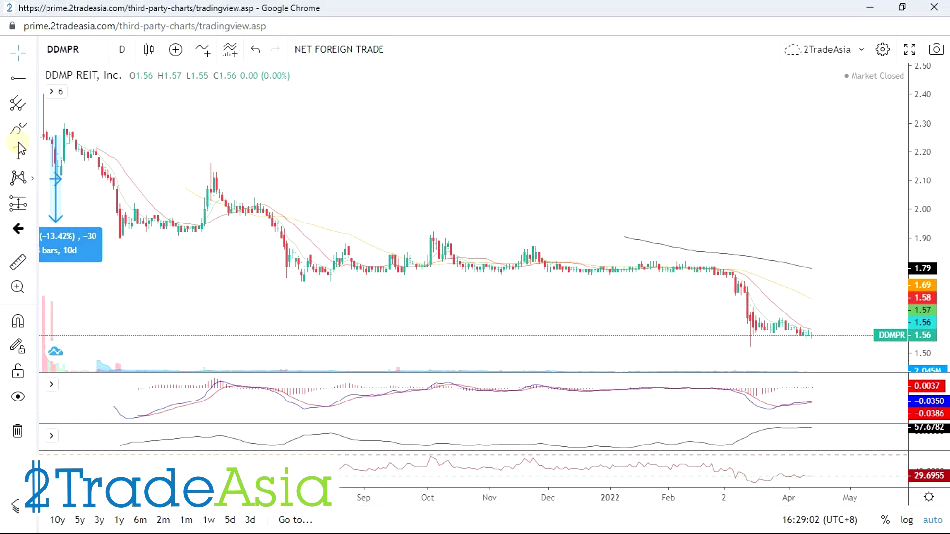
Brush in the early rebound, a horizontal line at about 2.11 across its peak, and the following decline to the next low.
{"action": "left_click", "coordinate": [36, 147]}
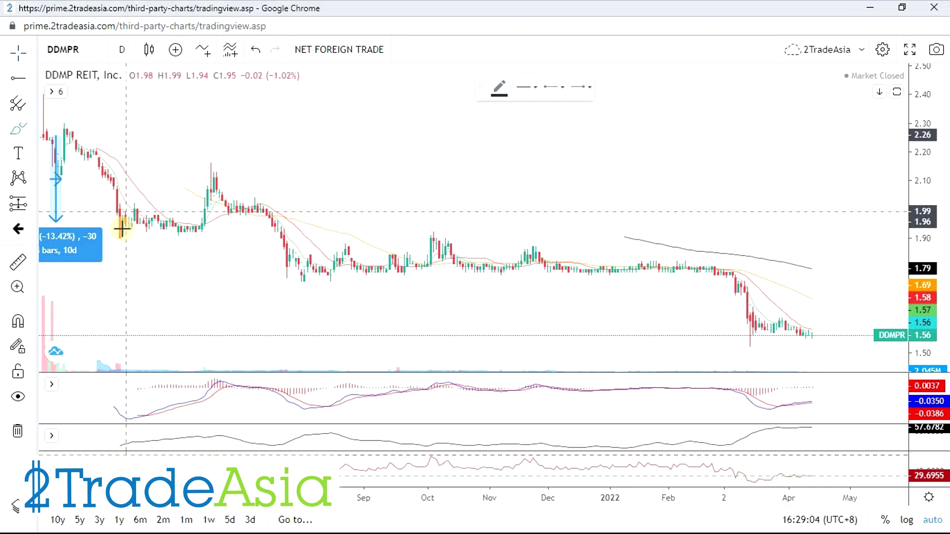
{"action": "mouse_move", "coordinate": [121, 225]}
{"action": "left_mouse_down"}
{"action": "mouse_move", "coordinate": [195, 227]}
{"action": "mouse_move", "coordinate": [214, 173]}
{"action": "left_mouse_up"}
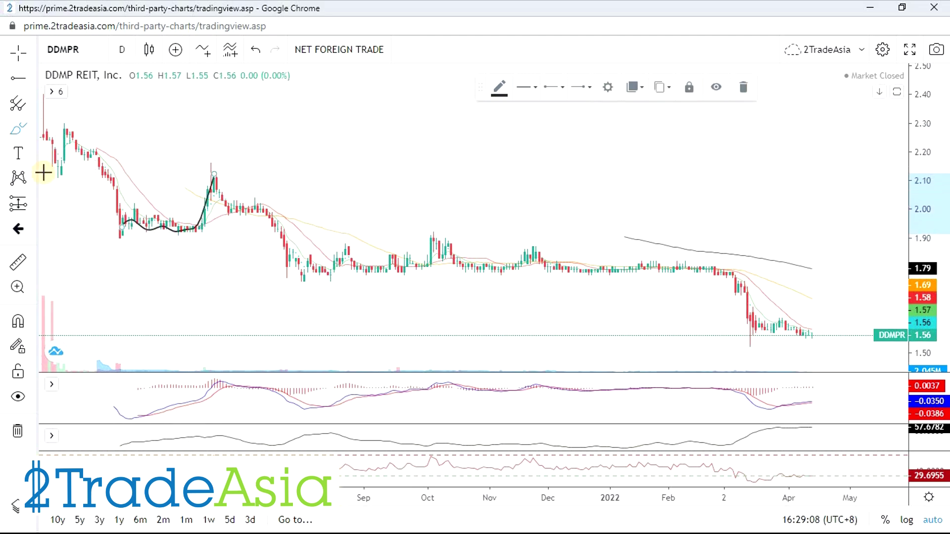
{"action": "left_click_drag", "start_coordinate": [53, 176], "coordinate": [311, 175]}
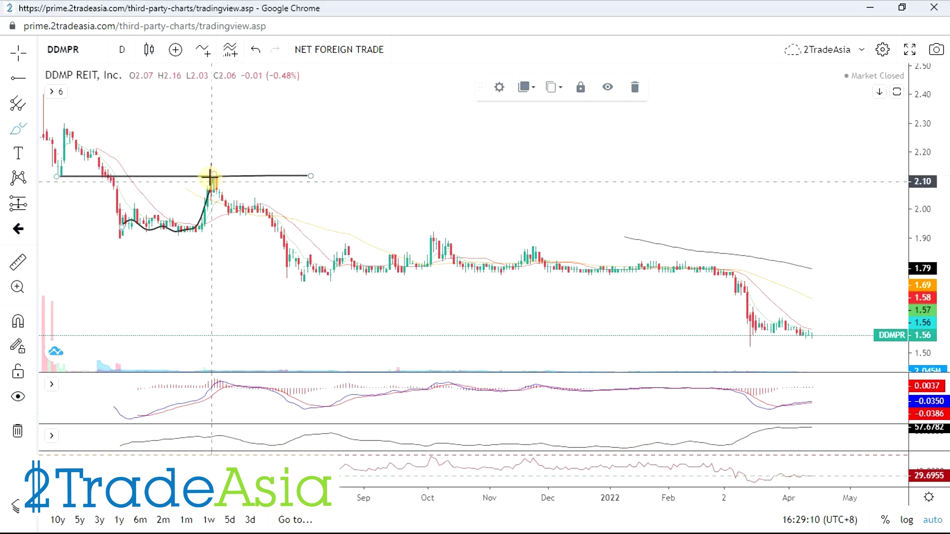
{"action": "mouse_move", "coordinate": [214, 181]}
{"action": "left_mouse_down"}
{"action": "mouse_move", "coordinate": [281, 231]}
{"action": "mouse_move", "coordinate": [301, 281]}
{"action": "mouse_move", "coordinate": [359, 281]}
{"action": "left_mouse_up"}
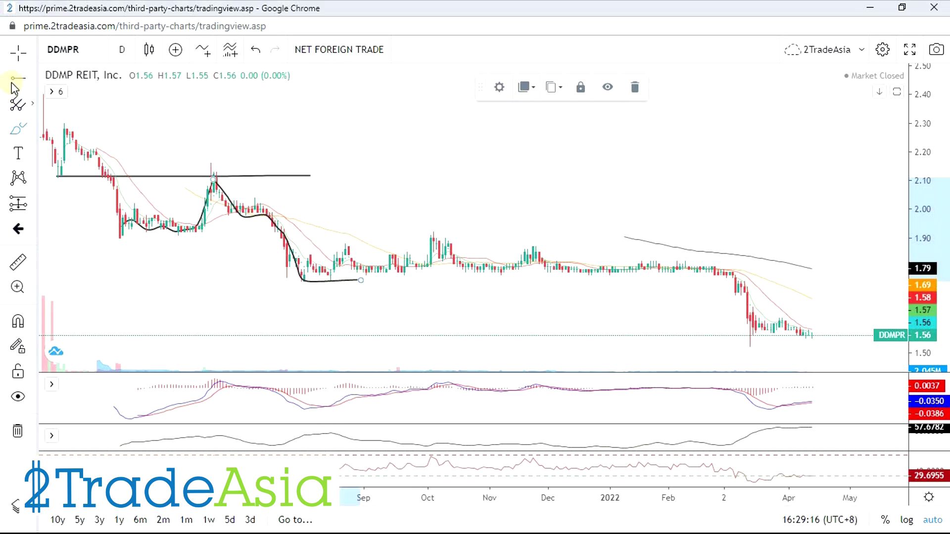
Place a horizontal ray at the 1.90 low and add a Price Range from the 2.11 line down to it.
{"action": "left_click", "coordinate": [56, 140]}
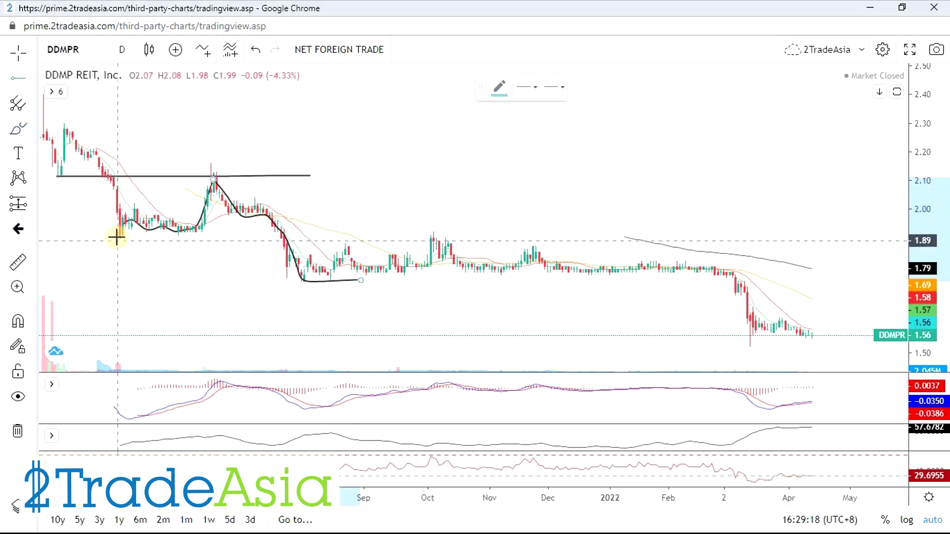
{"action": "left_click", "coordinate": [117, 238]}
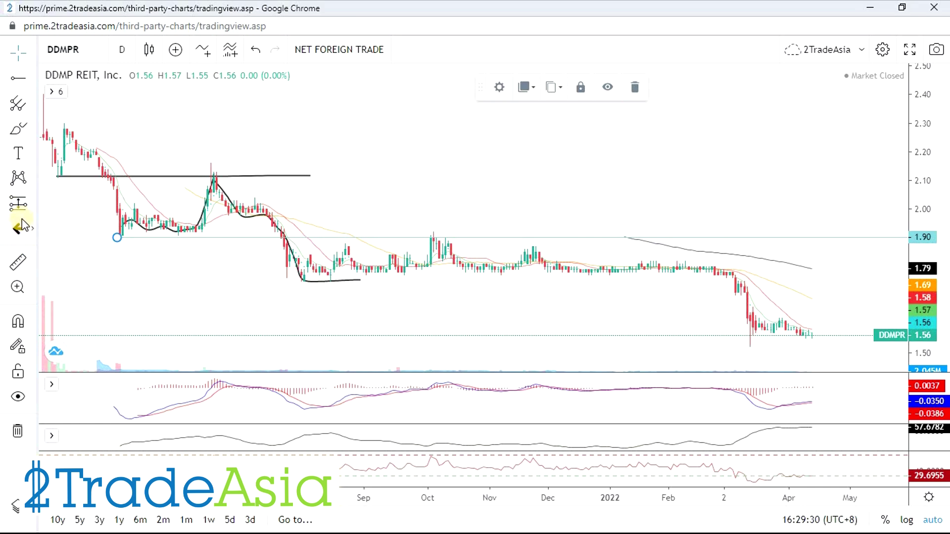
{"action": "left_click", "coordinate": [32, 205]}
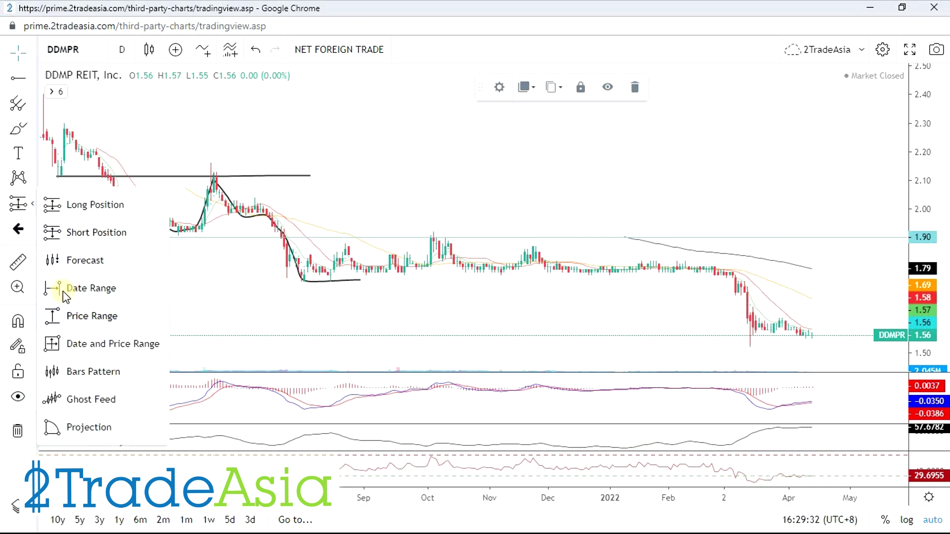
{"action": "left_click", "coordinate": [87, 316]}
{"action": "left_click", "coordinate": [93, 177]}
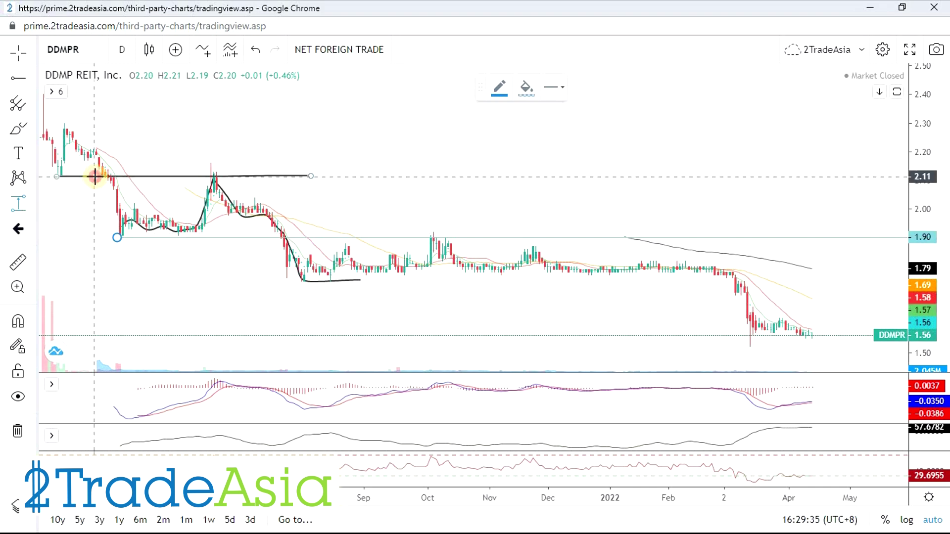
{"action": "left_click", "coordinate": [90, 237]}
Add Price Range measurements from 1.90 down to 1.75 and, at 1 March 2022, from 1.75 down to 1.56.
{"action": "left_click", "coordinate": [23, 205]}
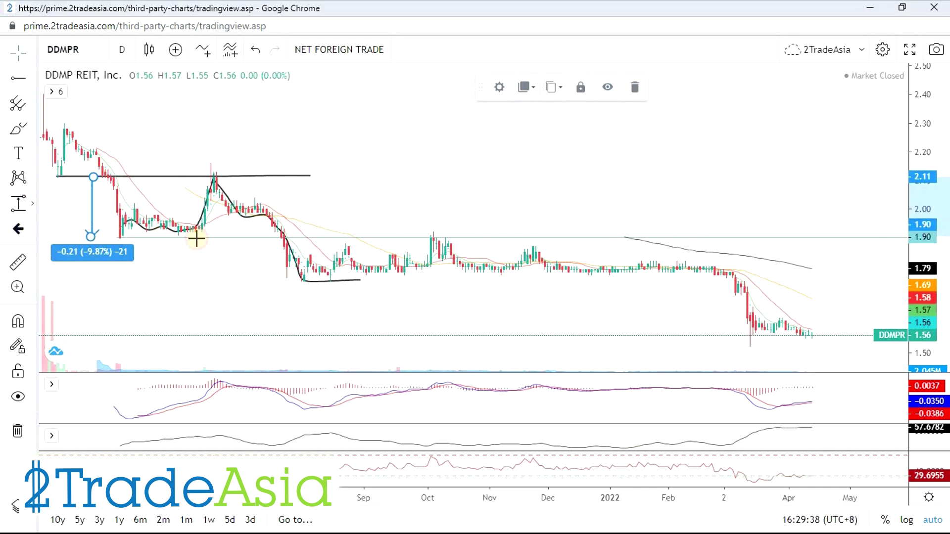
{"action": "left_click", "coordinate": [249, 238]}
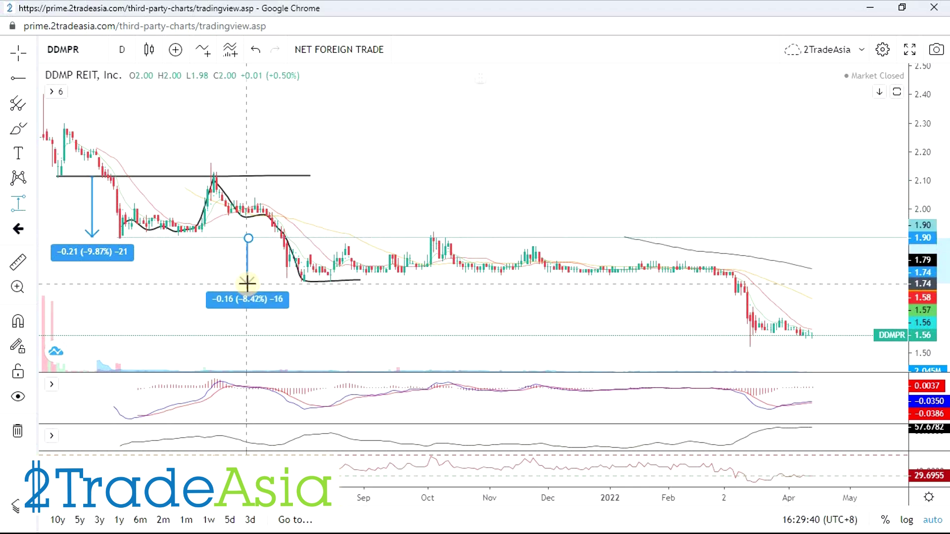
{"action": "left_click", "coordinate": [250, 281]}
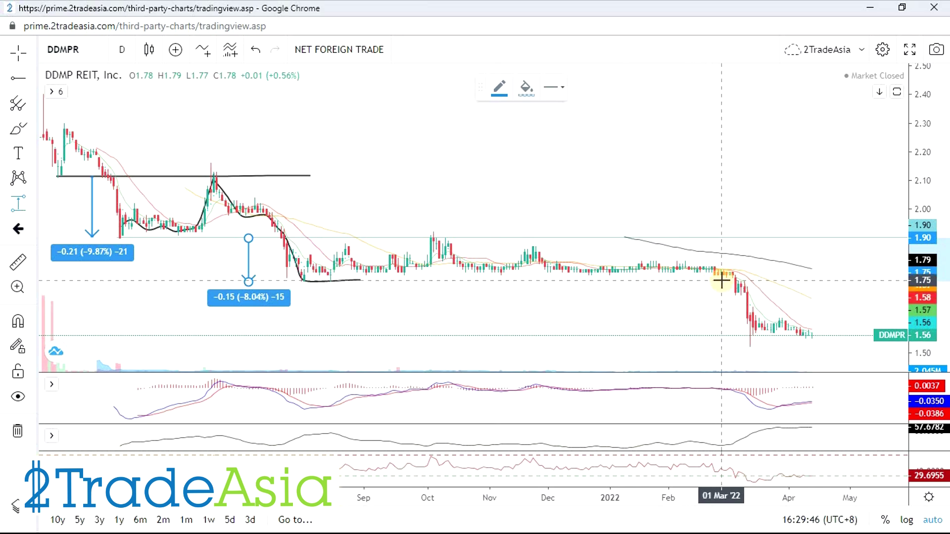
{"action": "left_click", "coordinate": [721, 281]}
{"action": "left_click", "coordinate": [721, 335]}
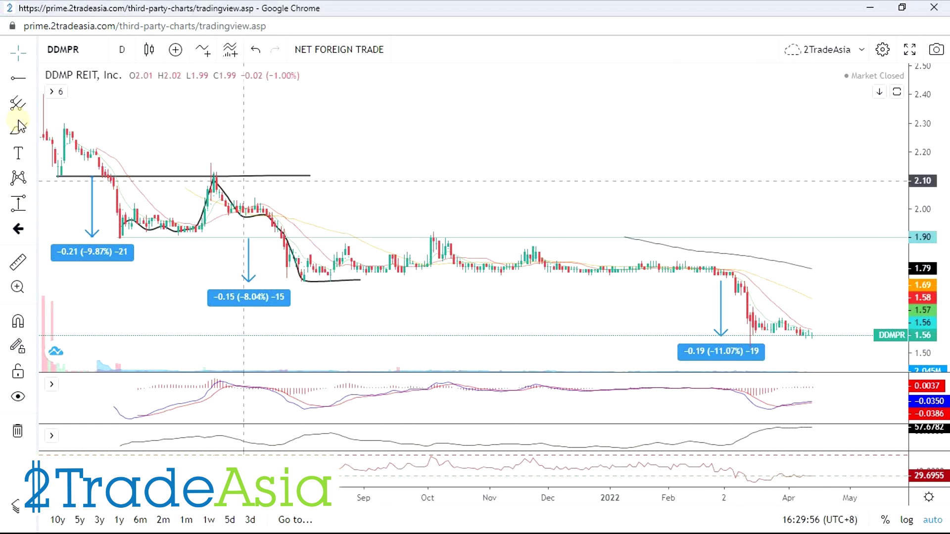
Place a horizontal ray at 1.75, starting from the low reached before September.
{"action": "left_click", "coordinate": [20, 78]}
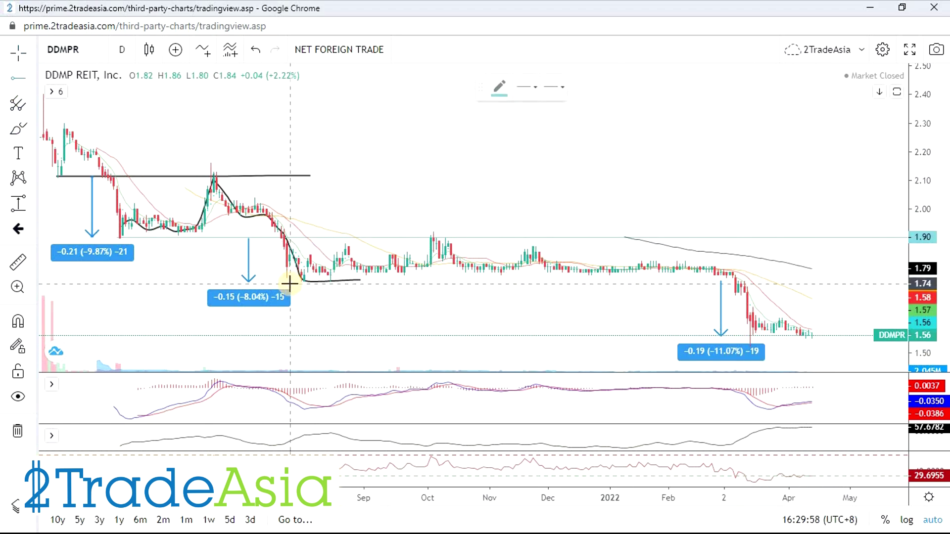
{"action": "left_click", "coordinate": [290, 283]}
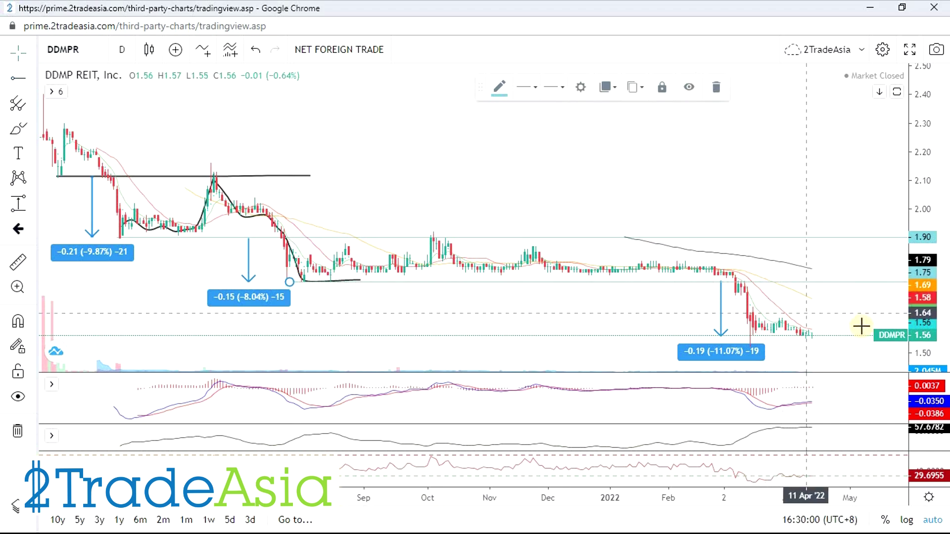
Brush a projected path from the latest candle, sideways near 1.56 and then up to about 1.75 by mid-June 2022.
{"action": "left_click", "coordinate": [610, 307]}
{"action": "scroll", "coordinate": [610, 308], "scroll_direction": "down", "scroll_amount": 5}
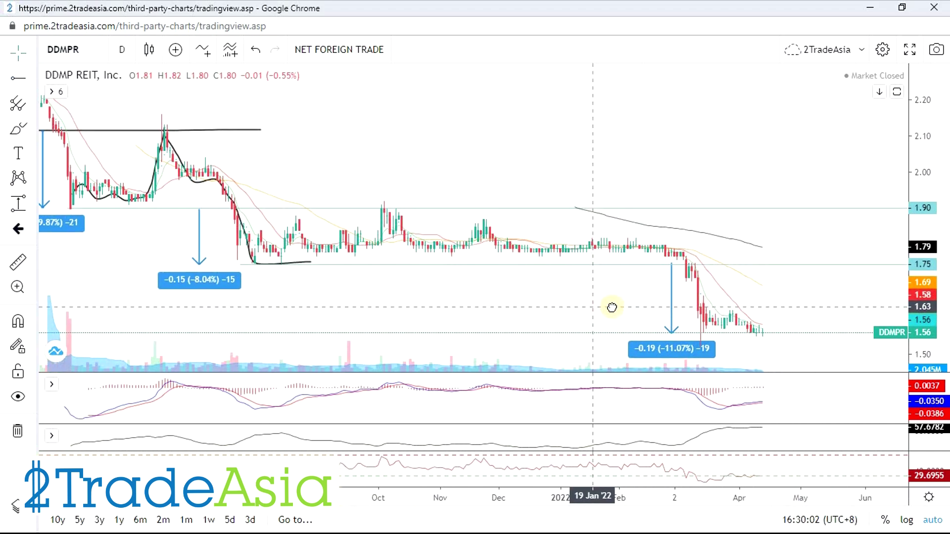
{"action": "left_click", "coordinate": [17, 130]}
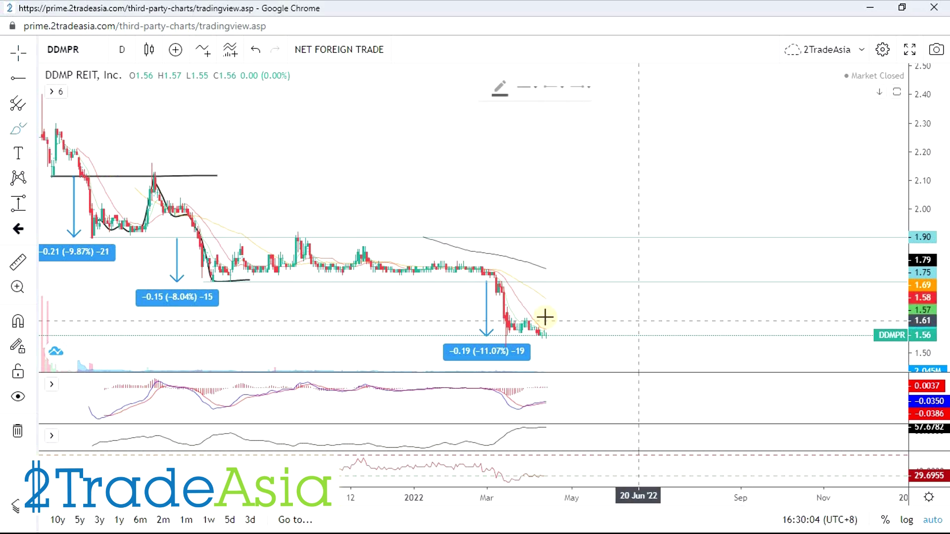
{"action": "mouse_move", "coordinate": [564, 337]}
{"action": "left_mouse_down"}
{"action": "mouse_move", "coordinate": [616, 332]}
{"action": "mouse_move", "coordinate": [631, 284]}
{"action": "left_mouse_up"}
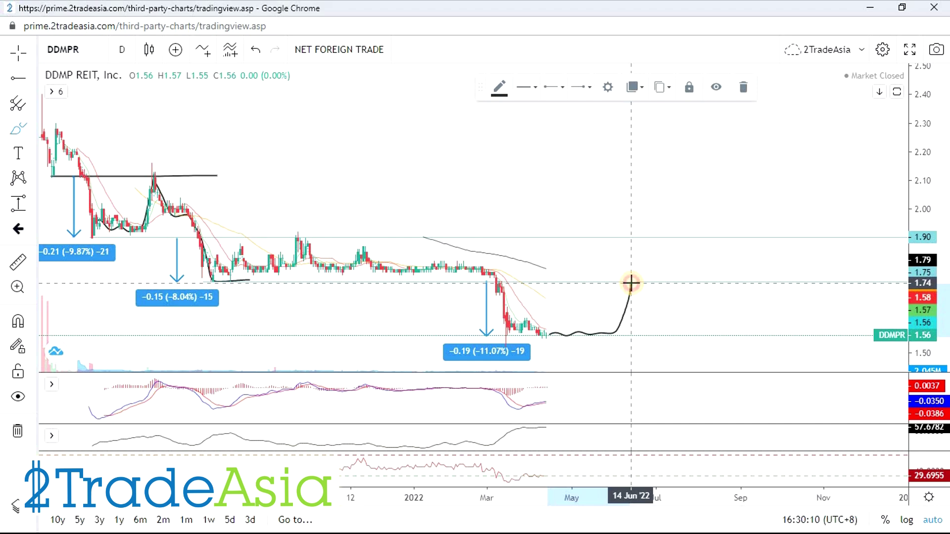
{"action": "left_click_drag", "start_coordinate": [631, 290], "coordinate": [631, 285]}
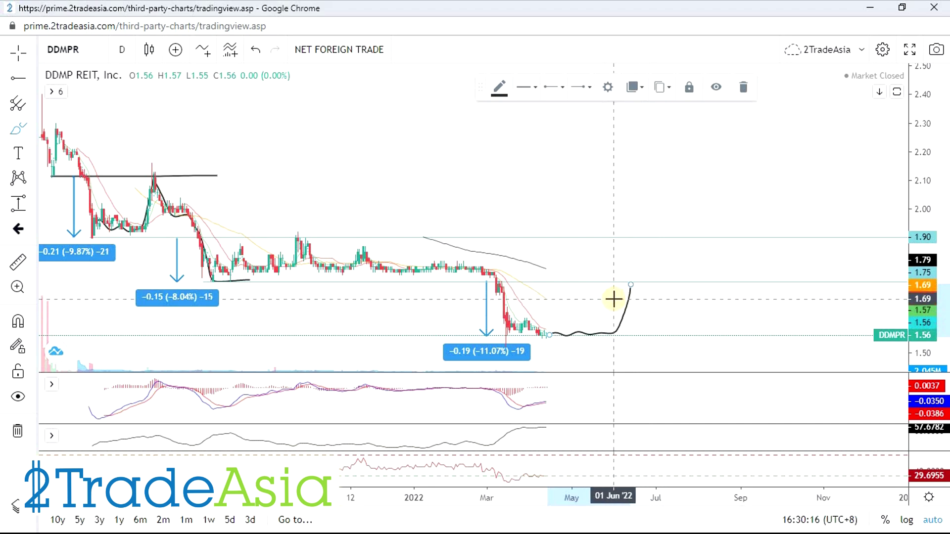
Brush over the fall to the 1.75 low, an alternative rebound above 1.90, and the actual swings down to the latest candle.
{"action": "left_click_drag", "start_coordinate": [193, 214], "coordinate": [213, 275]}
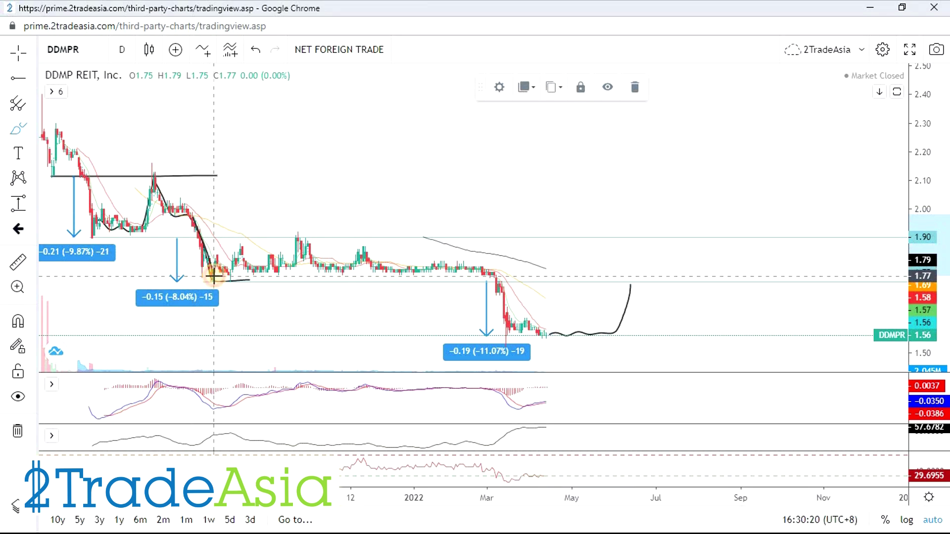
{"action": "mouse_move", "coordinate": [214, 274]}
{"action": "left_mouse_down"}
{"action": "mouse_move", "coordinate": [209, 251]}
{"action": "mouse_move", "coordinate": [227, 224]}
{"action": "mouse_move", "coordinate": [291, 243]}
{"action": "mouse_move", "coordinate": [338, 167]}
{"action": "left_mouse_up"}
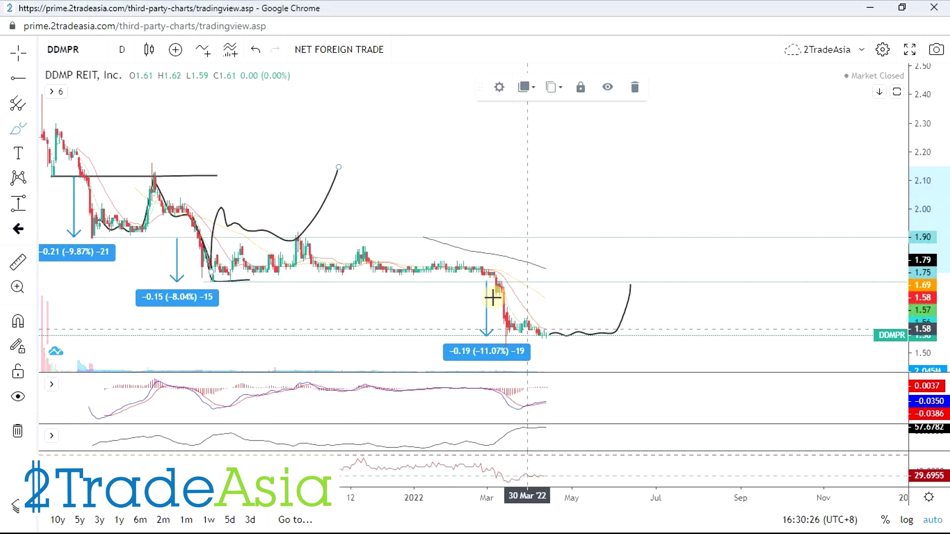
{"action": "mouse_move", "coordinate": [255, 280]}
{"action": "left_mouse_down"}
{"action": "mouse_move", "coordinate": [321, 257]}
{"action": "mouse_move", "coordinate": [424, 278]}
{"action": "mouse_move", "coordinate": [495, 273]}
{"action": "mouse_move", "coordinate": [527, 329]}
{"action": "mouse_move", "coordinate": [552, 334]}
{"action": "left_mouse_up"}
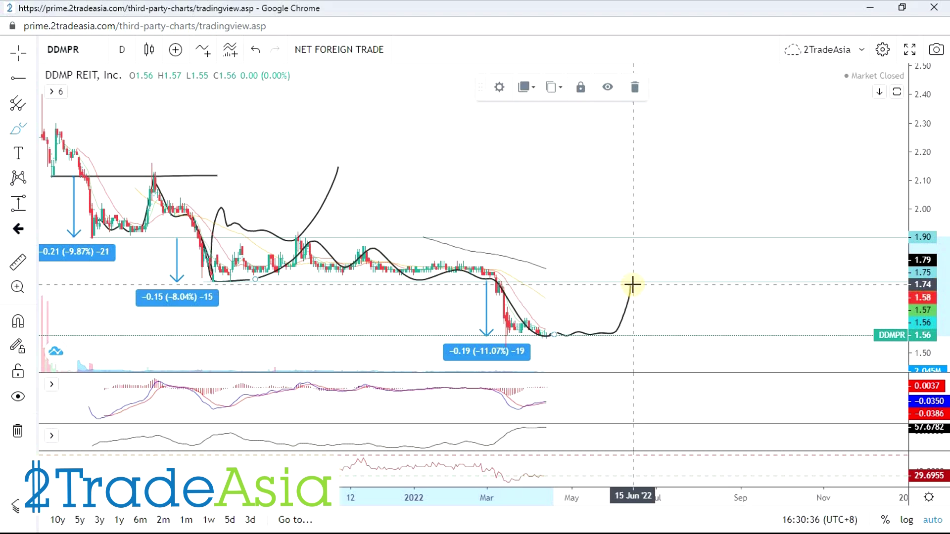
Extend the projected path with swings between about 1.75 and 1.56, ending in a breakdown around mid-October 2022.
{"action": "mouse_move", "coordinate": [632, 284]}
{"action": "left_mouse_down"}
{"action": "mouse_move", "coordinate": [646, 333]}
{"action": "mouse_move", "coordinate": [661, 291]}
{"action": "mouse_move", "coordinate": [675, 325]}
{"action": "left_mouse_up"}
{"action": "mouse_move", "coordinate": [685, 287]}
{"action": "left_mouse_down"}
{"action": "mouse_move", "coordinate": [736, 288]}
{"action": "mouse_move", "coordinate": [748, 328]}
{"action": "mouse_move", "coordinate": [799, 378]}
{"action": "left_mouse_up"}
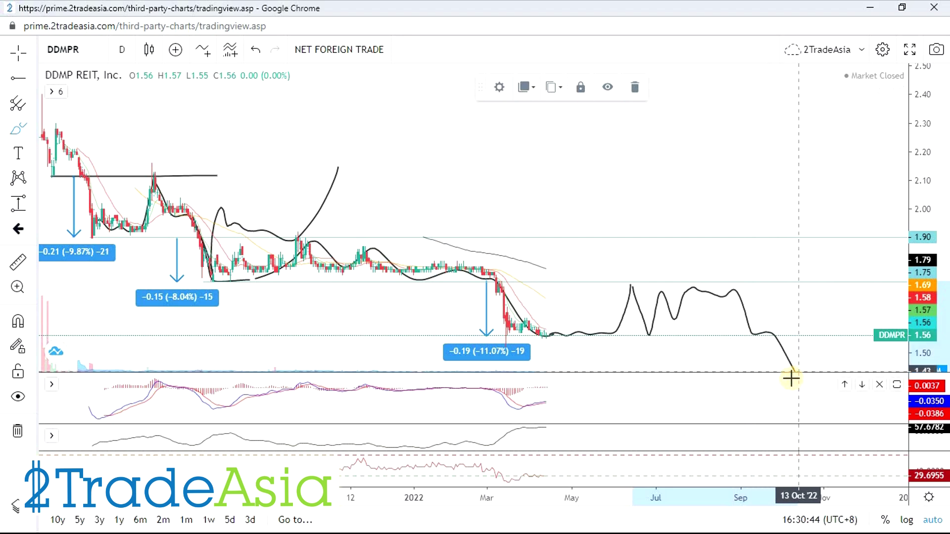
Measure the potential upside from 1.56 to 1.68 beside the projected path at 1 December 2022.
{"action": "scroll", "coordinate": [778, 256], "scroll_direction": "down", "scroll_amount": 3}
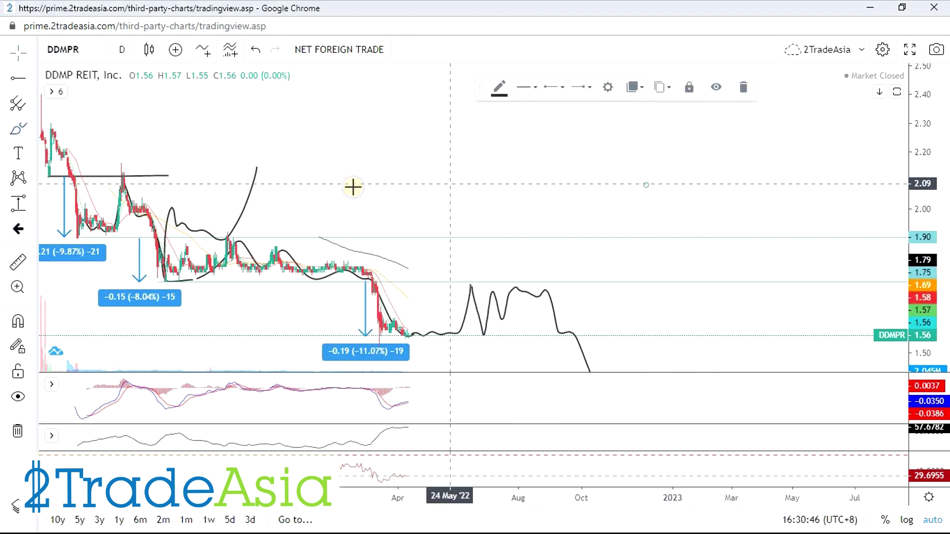
{"action": "scroll", "coordinate": [317, 147], "scroll_direction": "up", "scroll_amount": 2}
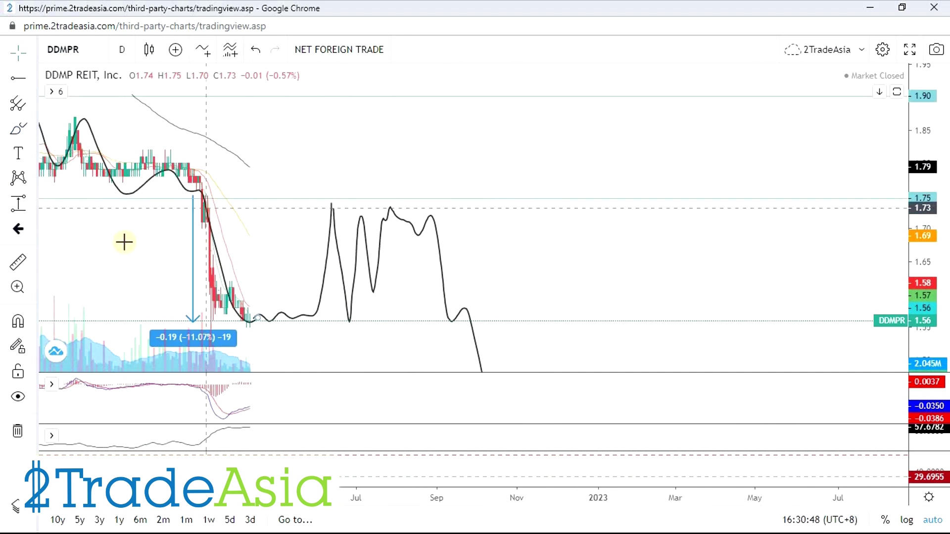
{"action": "scroll", "coordinate": [736, 210], "scroll_direction": "down", "scroll_amount": 2}
{"action": "scroll", "coordinate": [791, 218], "scroll_direction": "down", "scroll_amount": 1}
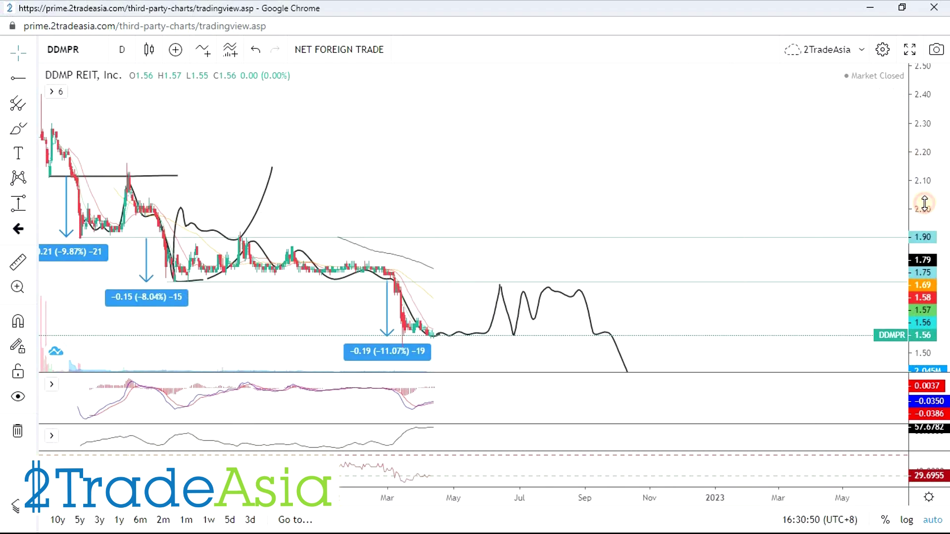
{"action": "left_click_drag", "start_coordinate": [925, 201], "coordinate": [714, 204]}
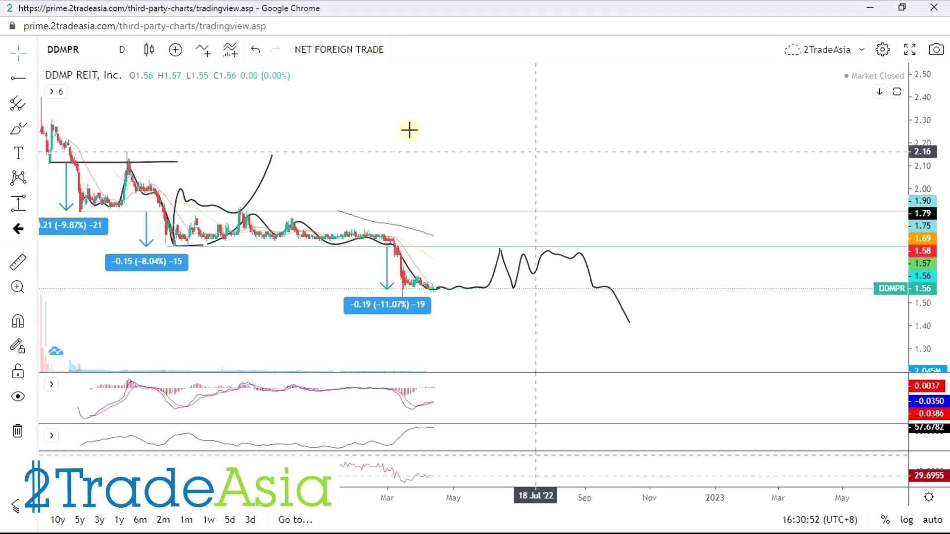
{"action": "left_click", "coordinate": [19, 264]}
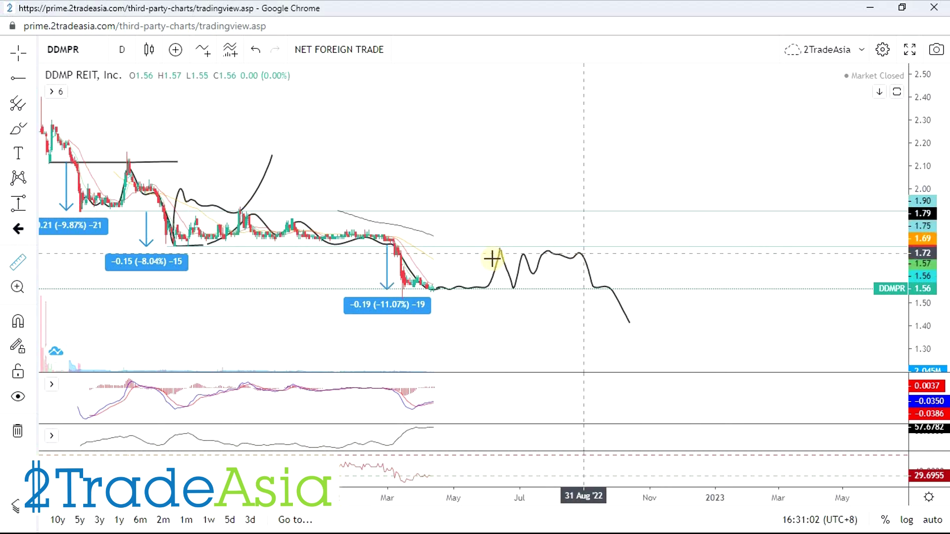
{"action": "left_click", "coordinate": [20, 267]}
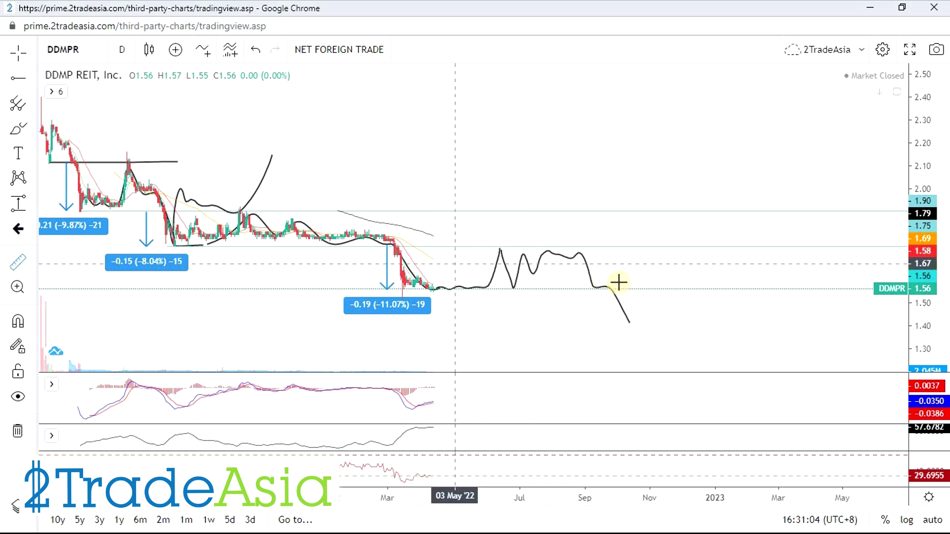
{"action": "left_click", "coordinate": [682, 291]}
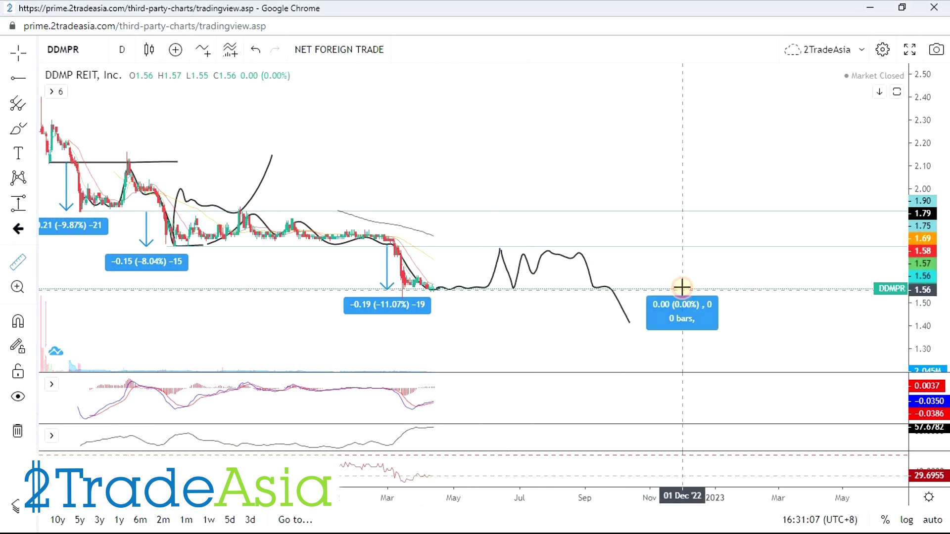
{"action": "left_click", "coordinate": [684, 262]}
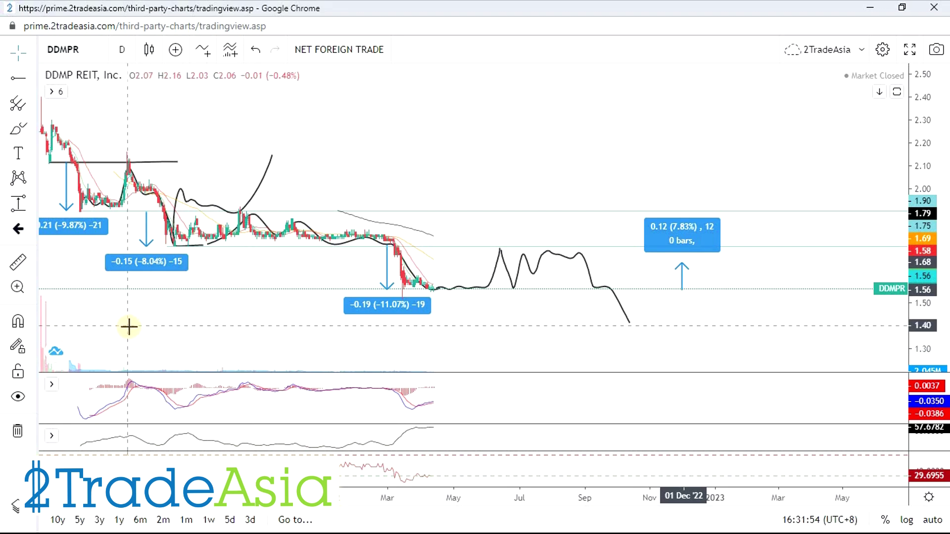
Add a price range from about 1.56 down to 1.40 on the DDMPR chart, below the sideways stretch before March 2022.
{"action": "left_click", "coordinate": [17, 264]}
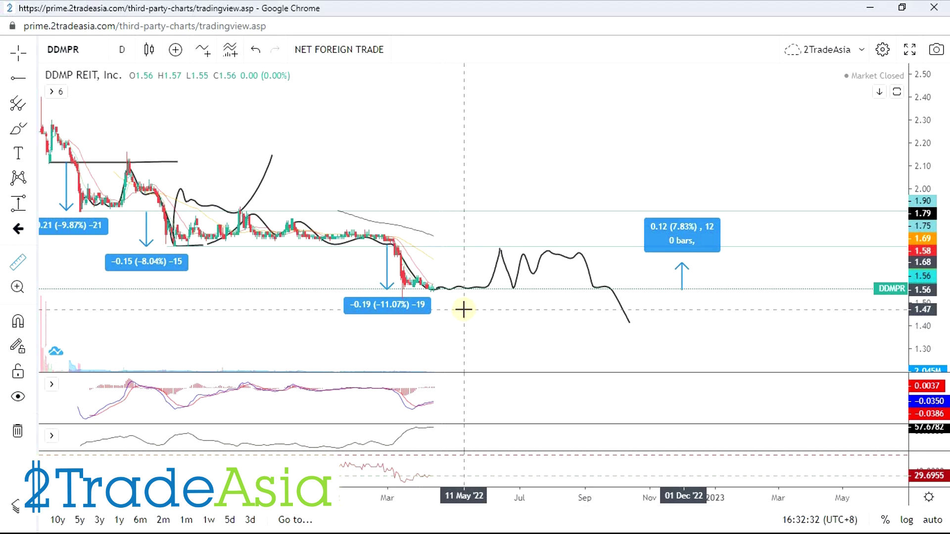
{"action": "left_click", "coordinate": [19, 203]}
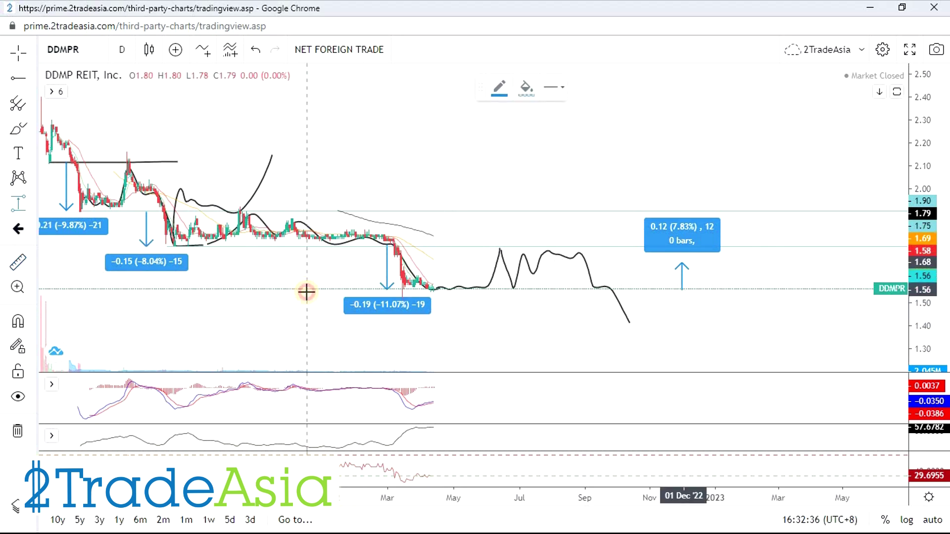
{"action": "left_click", "coordinate": [306, 290]}
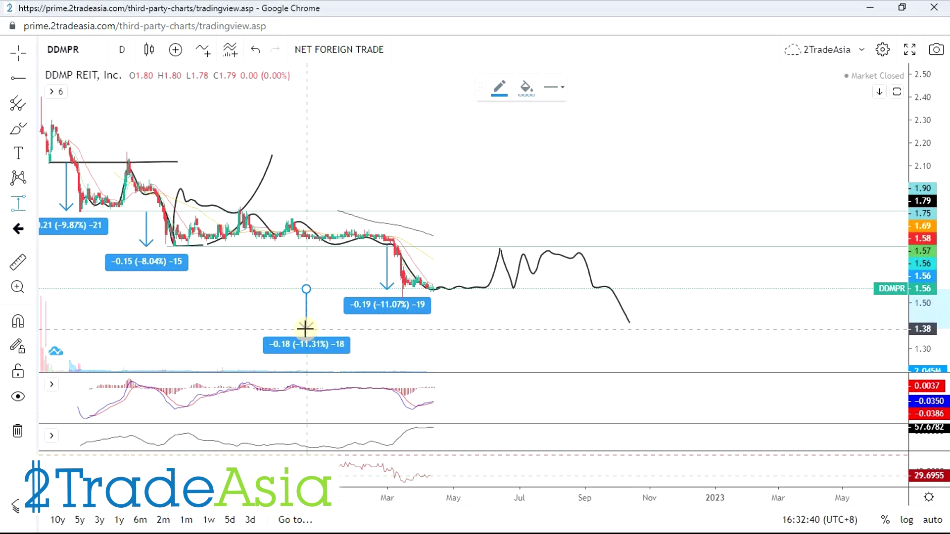
{"action": "left_click", "coordinate": [307, 325]}
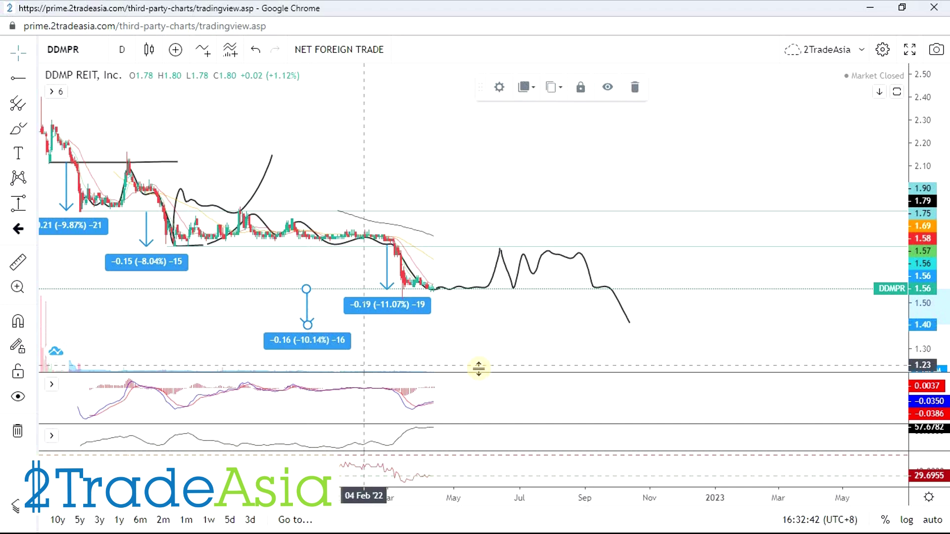
{"action": "left_click", "coordinate": [669, 322]}
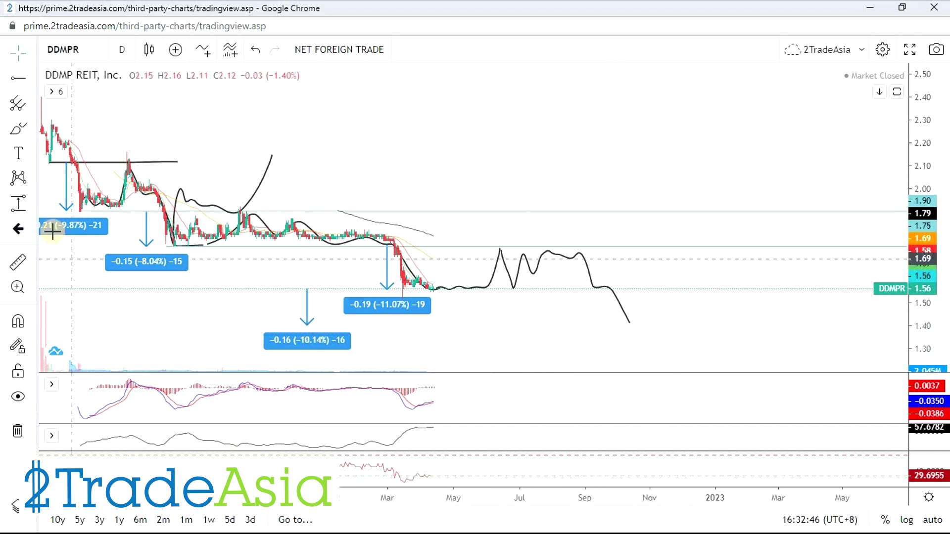
Add a price range from about 2.24 down to 1.55 beside the projected breakdown, around 26 October 2022.
{"action": "left_click", "coordinate": [15, 205]}
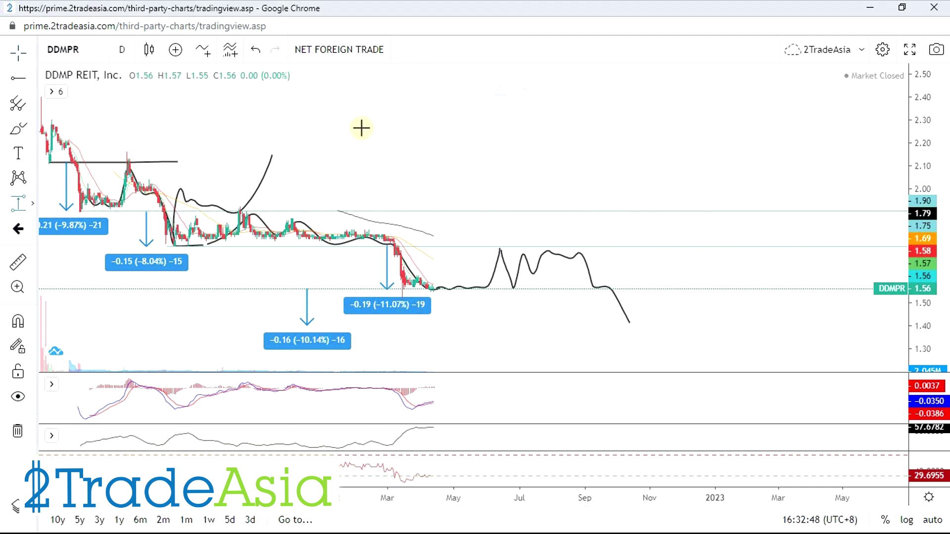
{"action": "left_click", "coordinate": [641, 134]}
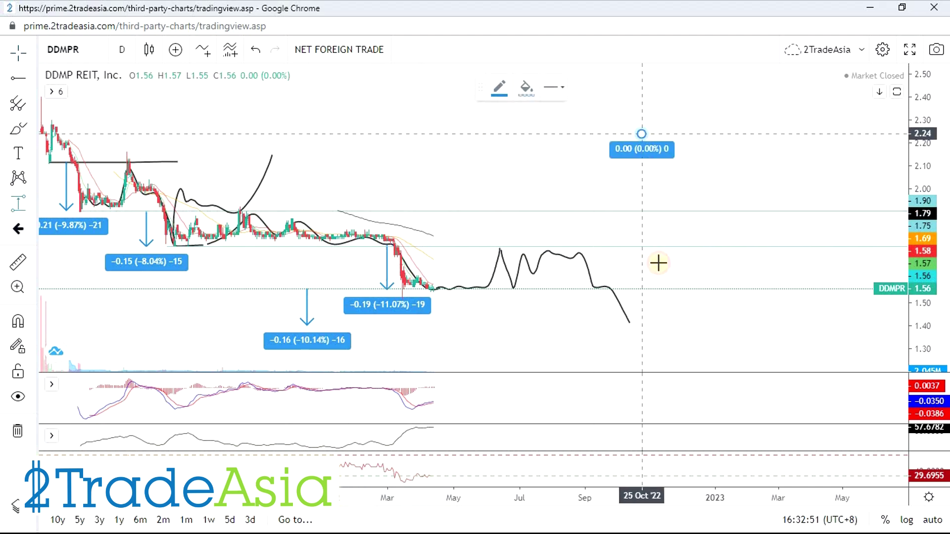
{"action": "left_click", "coordinate": [643, 323]}
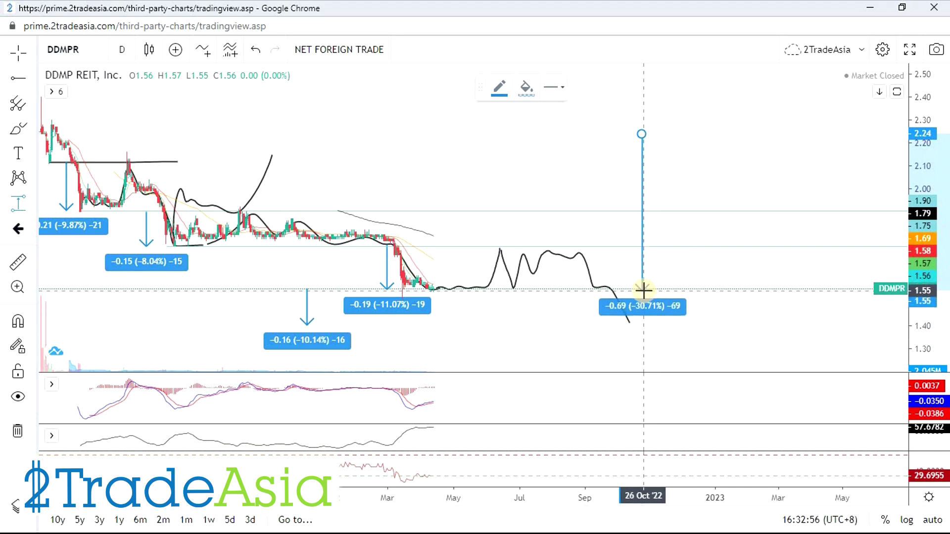
{"action": "left_click", "coordinate": [643, 289]}
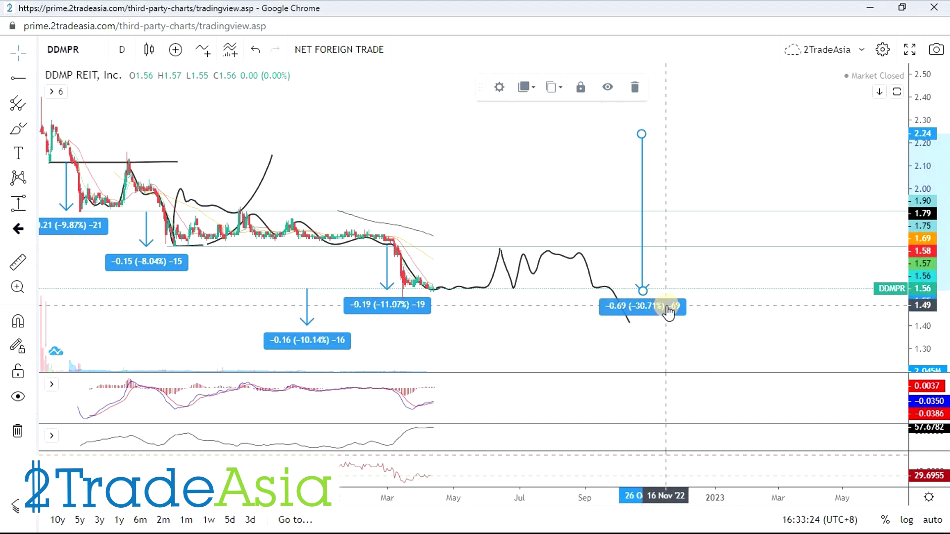
Switch to the Google Sheets stock comparison and examine DDMPR's year-on-year earnings, book value, PE and the percentage in column EH.
{"action": "key", "text": "alt+Tab"}
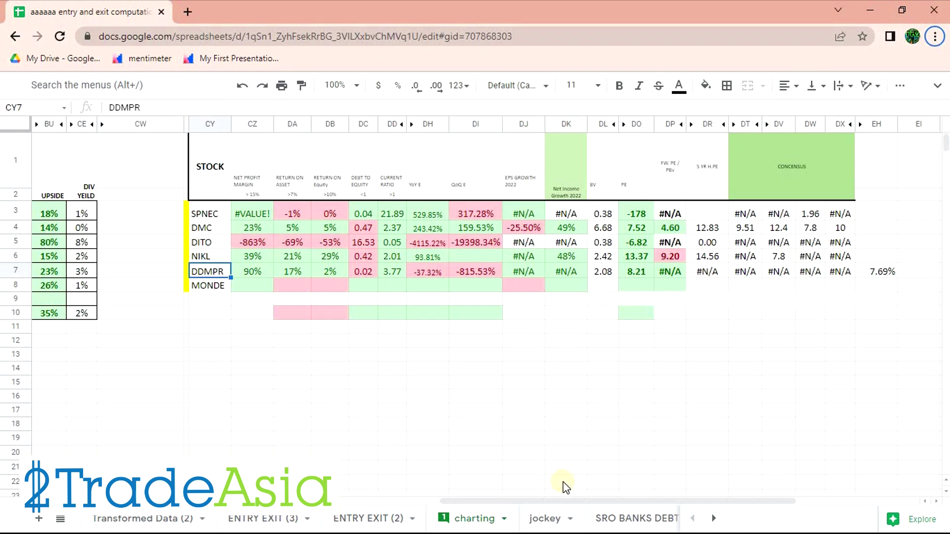
{"action": "mouse_move", "coordinate": [578, 501]}
{"action": "left_mouse_down"}
{"action": "mouse_move", "coordinate": [488, 503]}
{"action": "mouse_move", "coordinate": [570, 504]}
{"action": "left_mouse_up"}
{"action": "left_click", "coordinate": [623, 397]}
{"action": "left_click", "coordinate": [210, 271]}
{"action": "left_click", "coordinate": [438, 272]}
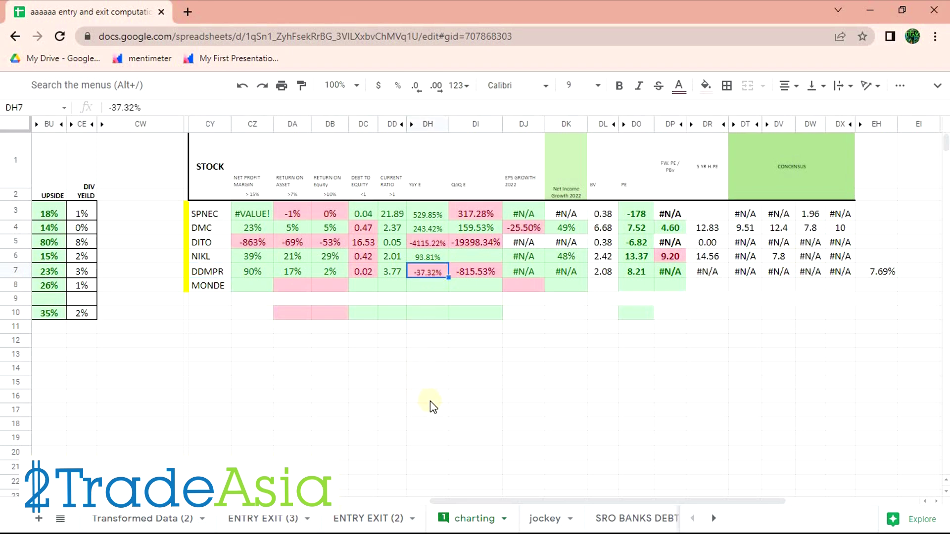
{"action": "left_click", "coordinate": [456, 360]}
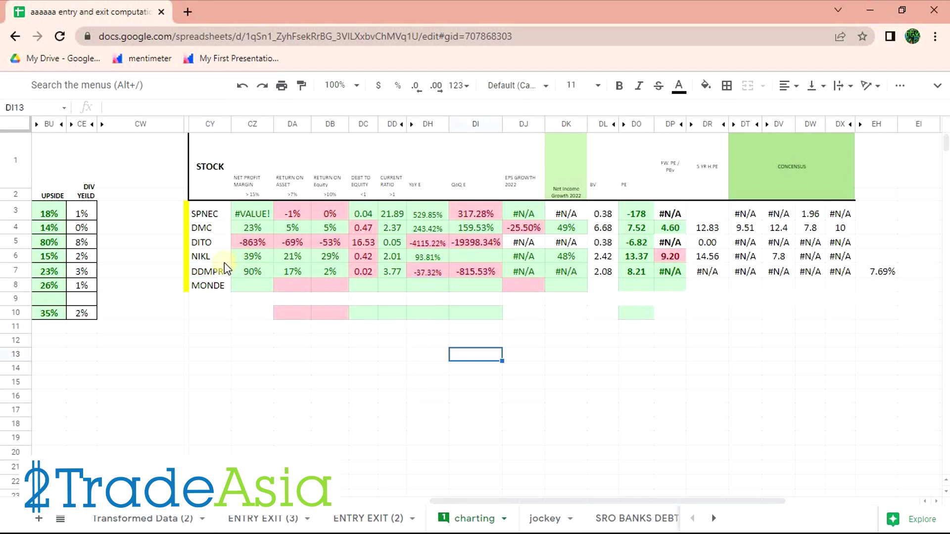
{"action": "left_click", "coordinate": [426, 271]}
{"action": "left_click", "coordinate": [529, 429]}
{"action": "left_click", "coordinate": [878, 272]}
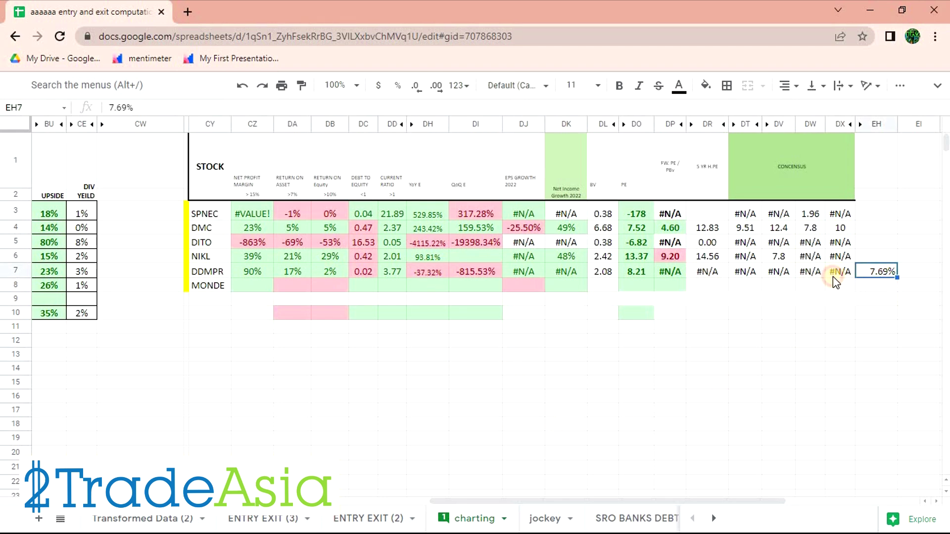
{"action": "left_click", "coordinate": [608, 273]}
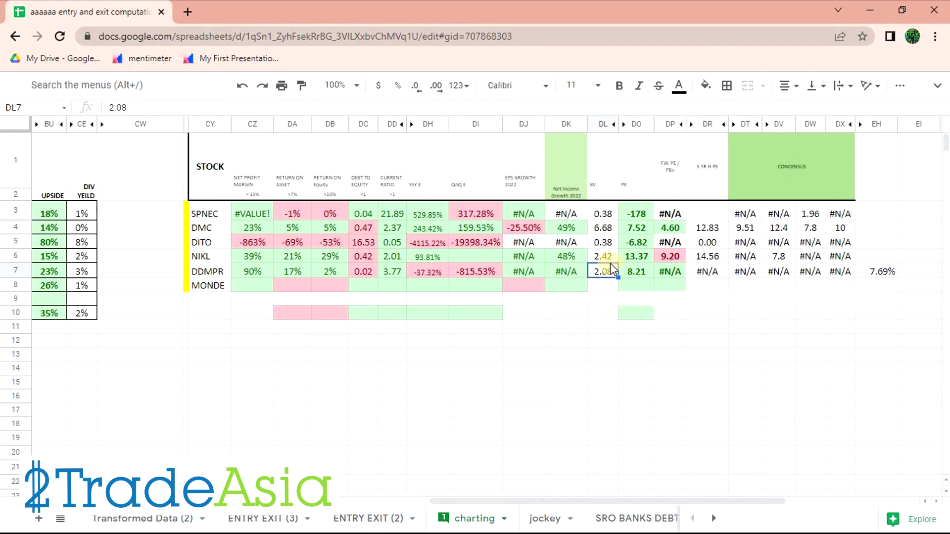
{"action": "left_click", "coordinate": [640, 275]}
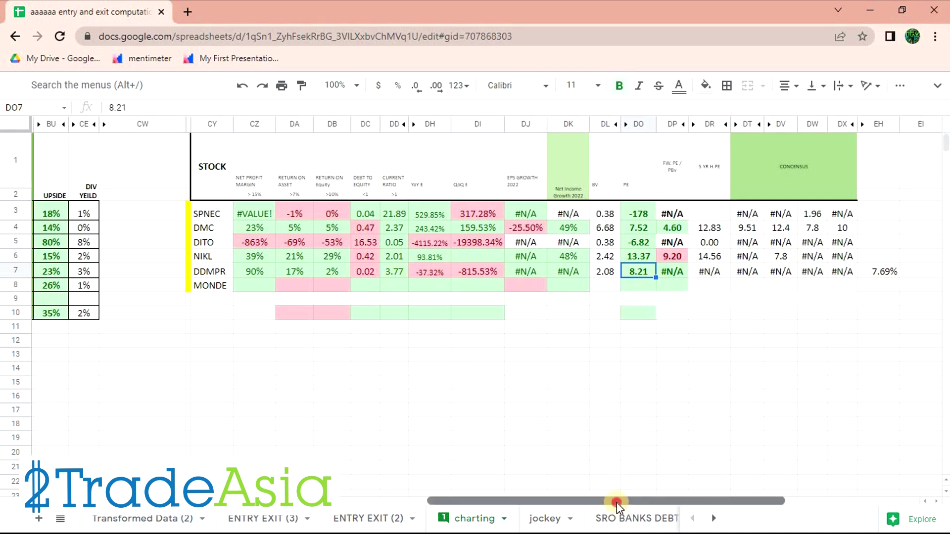
{"action": "scroll", "coordinate": [617, 503], "scroll_direction": "left", "scroll_amount": 1}
{"action": "left_click_drag", "start_coordinate": [923, 273], "coordinate": [921, 241]}
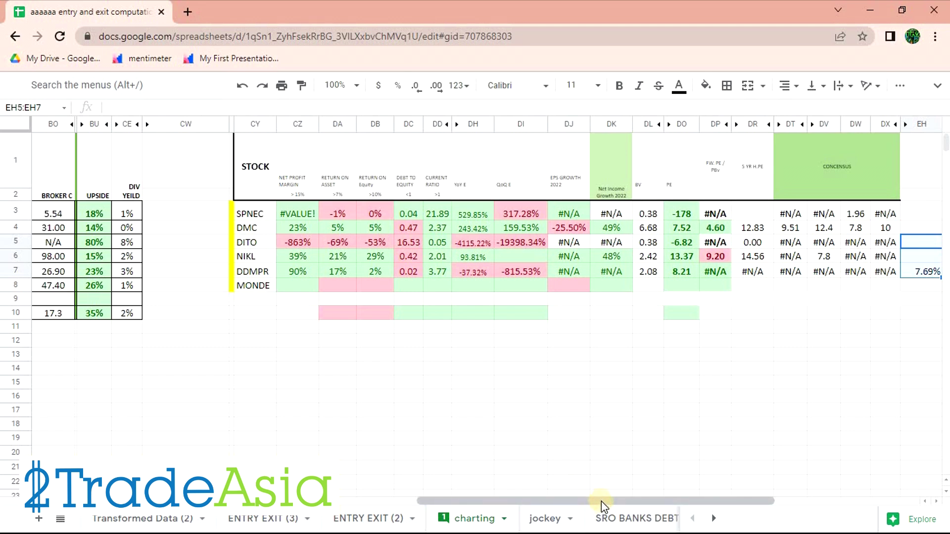
Look up the MONDE row in the comparison sheet, switch back to the 2TradeAsia chart and load MONDE.
{"action": "left_click_drag", "start_coordinate": [600, 503], "coordinate": [341, 504]}
{"action": "left_click", "coordinate": [416, 285]}
{"action": "key", "text": "alt+Tab"}
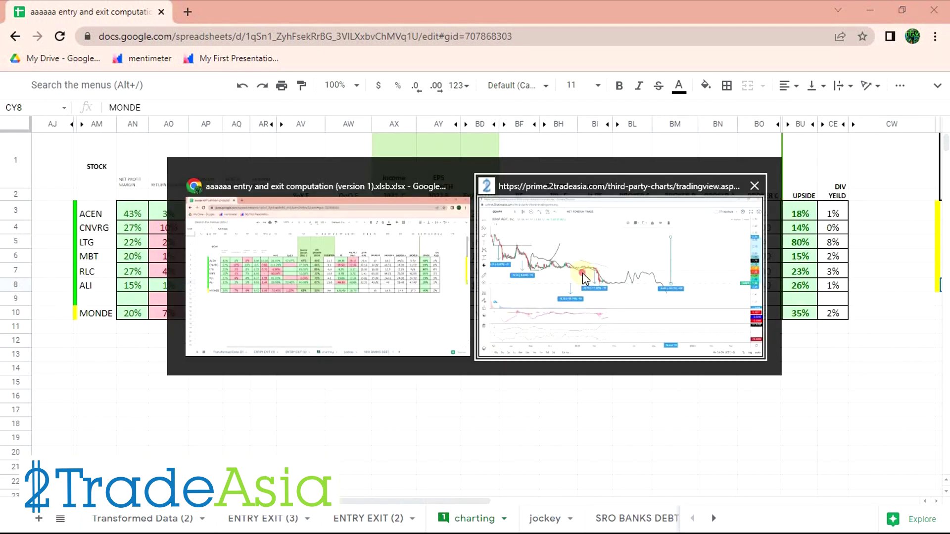
{"action": "left_click", "coordinate": [583, 272]}
{"action": "left_click", "coordinate": [92, 50]}
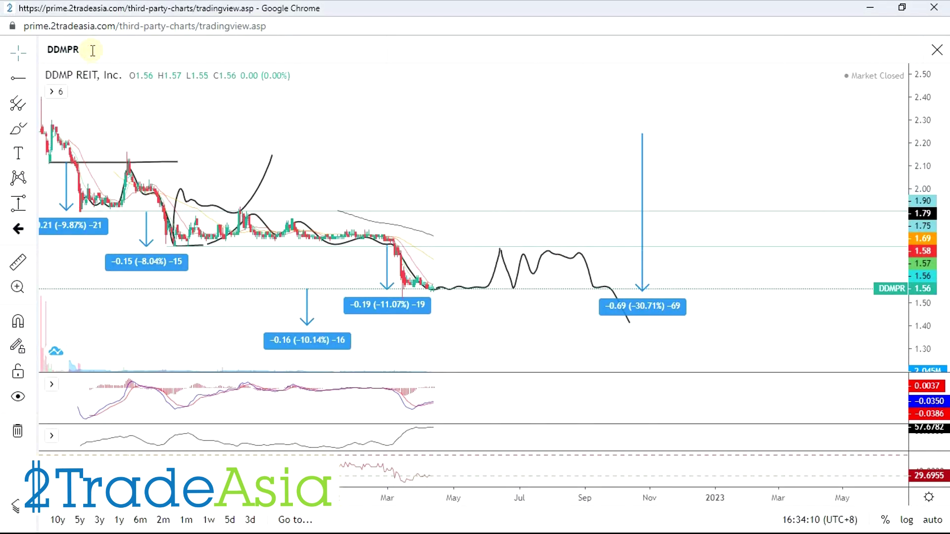
{"action": "type", "text": "MONDE"}
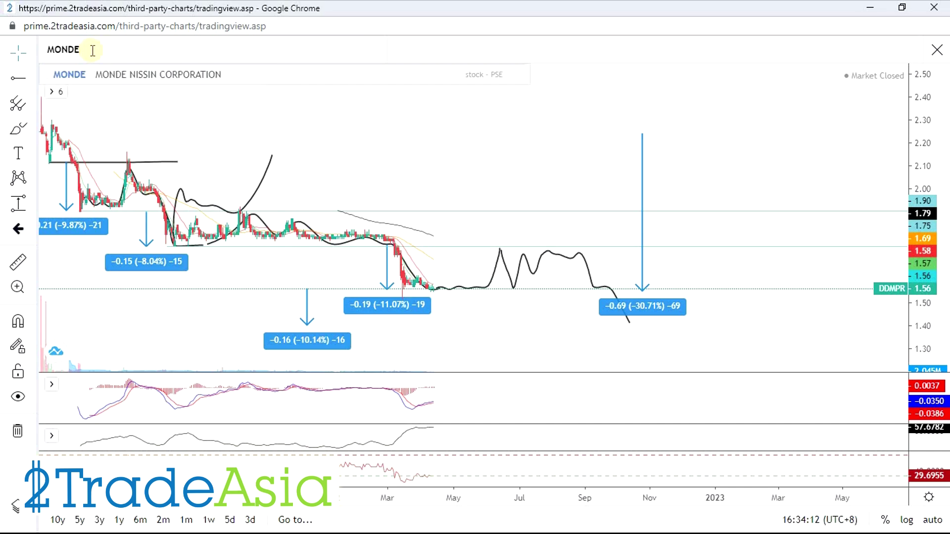
{"action": "key", "text": "Return"}
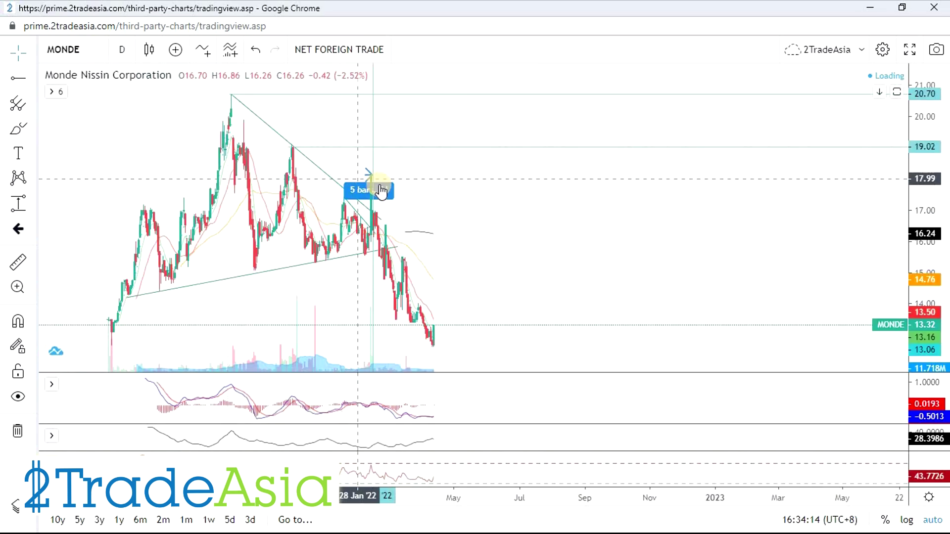
Delete the date range near the 14 February 2022 spike and the short descending trendline beneath it.
{"action": "scroll", "coordinate": [526, 234], "scroll_direction": "up", "scroll_amount": 3}
{"action": "scroll", "coordinate": [527, 234], "scroll_direction": "up", "scroll_amount": 5}
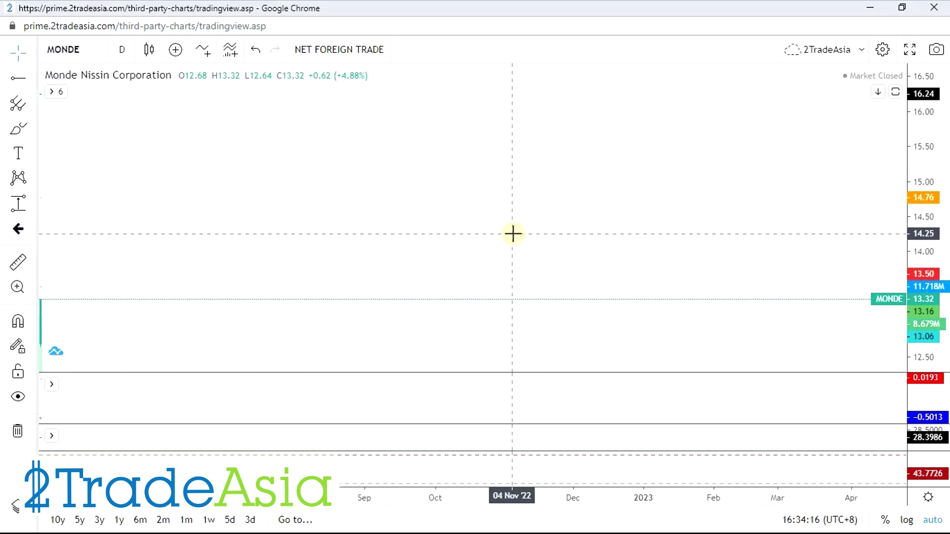
{"action": "right_click", "coordinate": [511, 234]}
{"action": "left_click_drag", "start_coordinate": [634, 177], "coordinate": [802, 159]}
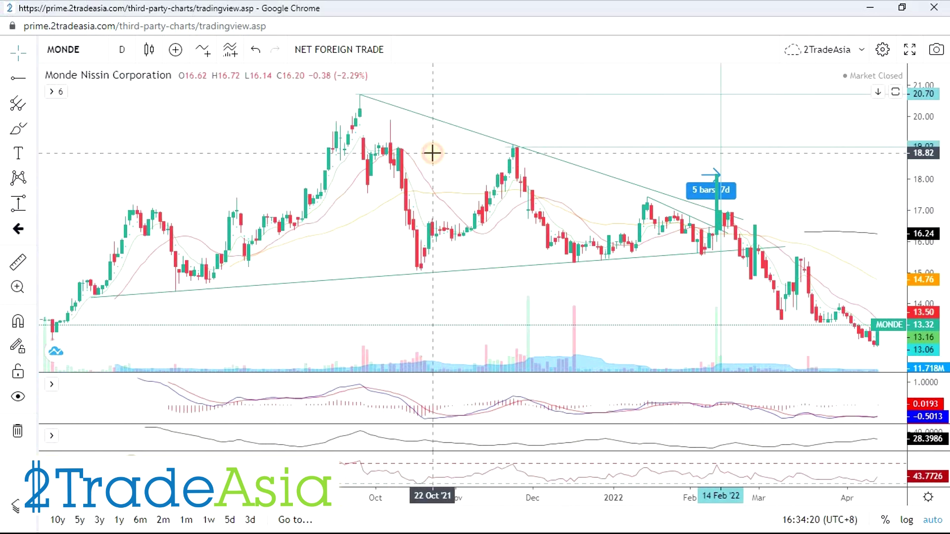
{"action": "scroll", "coordinate": [584, 153], "scroll_direction": "down", "scroll_amount": 2}
{"action": "left_click_drag", "start_coordinate": [919, 158], "coordinate": [919, 197]}
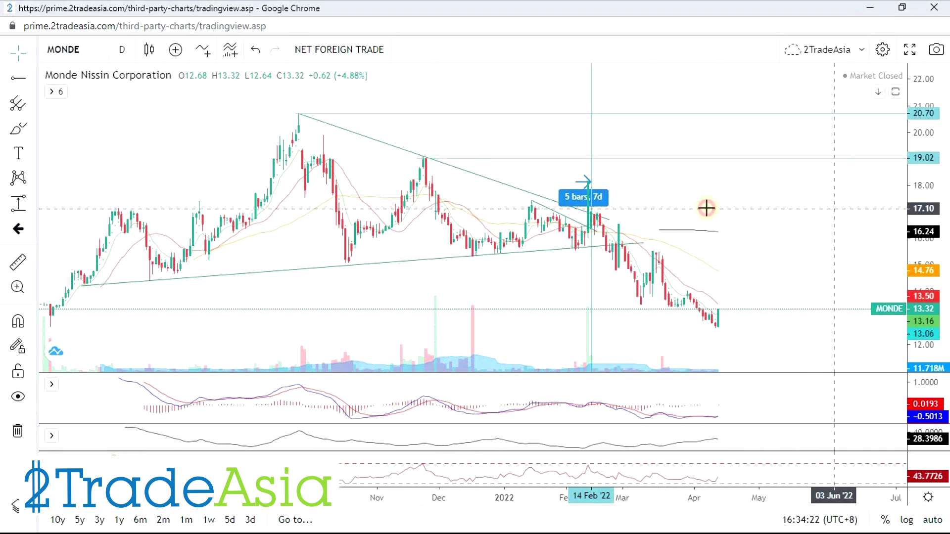
{"action": "left_click", "coordinate": [587, 184]}
{"action": "left_click", "coordinate": [717, 89]}
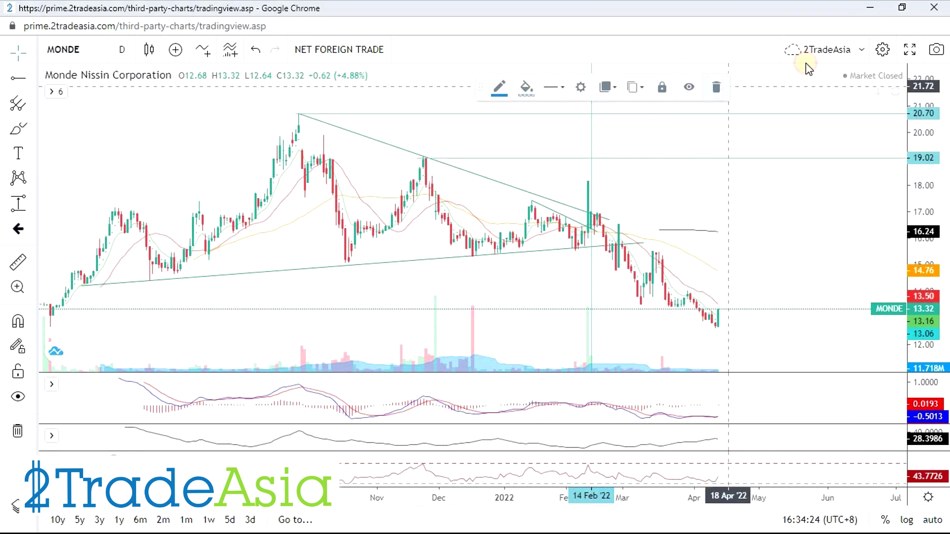
{"action": "left_click", "coordinate": [572, 218]}
{"action": "left_click", "coordinate": [764, 193]}
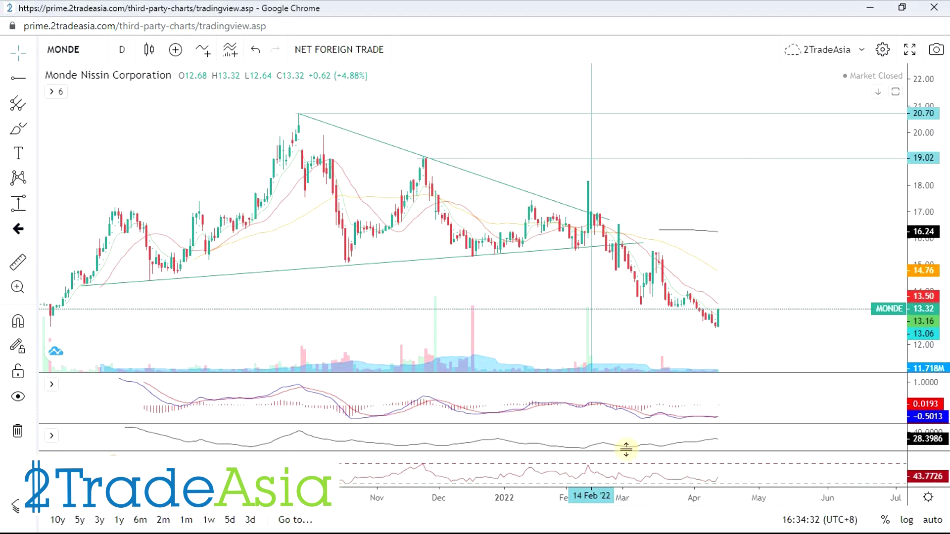
Draw a horizontal ray at about 13.48, starting from the earliest candles of the MONDE chart.
{"action": "left_click", "coordinate": [16, 80]}
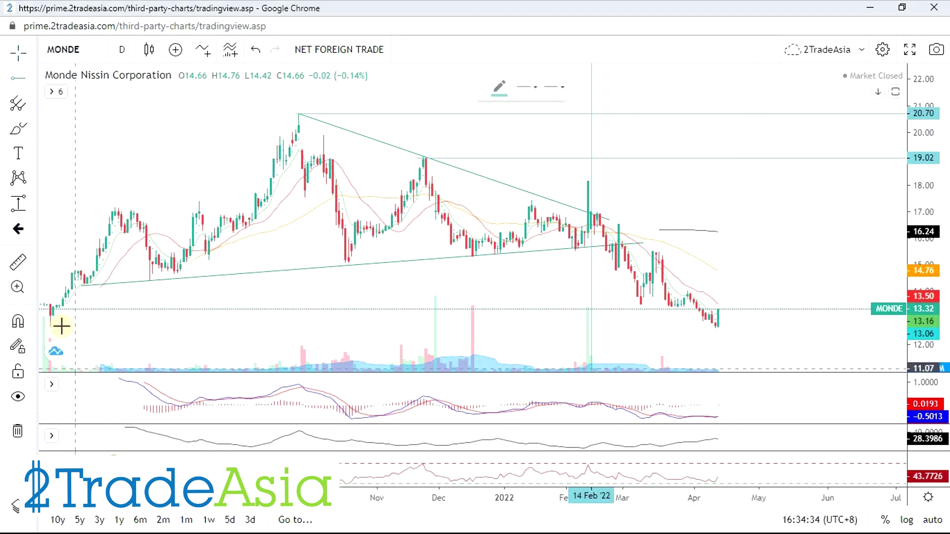
{"action": "left_click", "coordinate": [51, 305]}
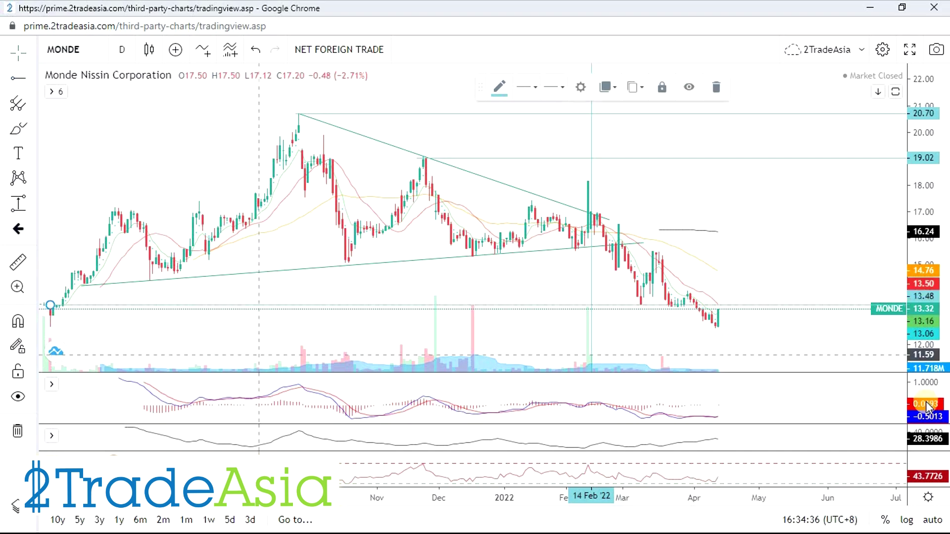
Measure the move from about 12.78 up to 13.51, in the empty area after the latest candle around 12 May 2022.
{"action": "scroll", "coordinate": [831, 339], "scroll_direction": "up", "scroll_amount": 5}
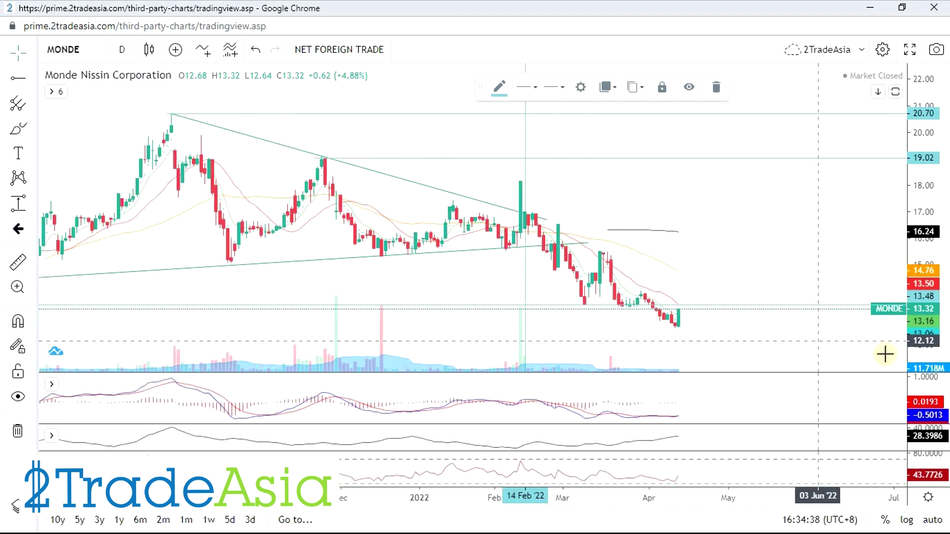
{"action": "left_click_drag", "start_coordinate": [693, 337], "coordinate": [796, 136]}
{"action": "scroll", "coordinate": [801, 284], "scroll_direction": "up", "scroll_amount": 8}
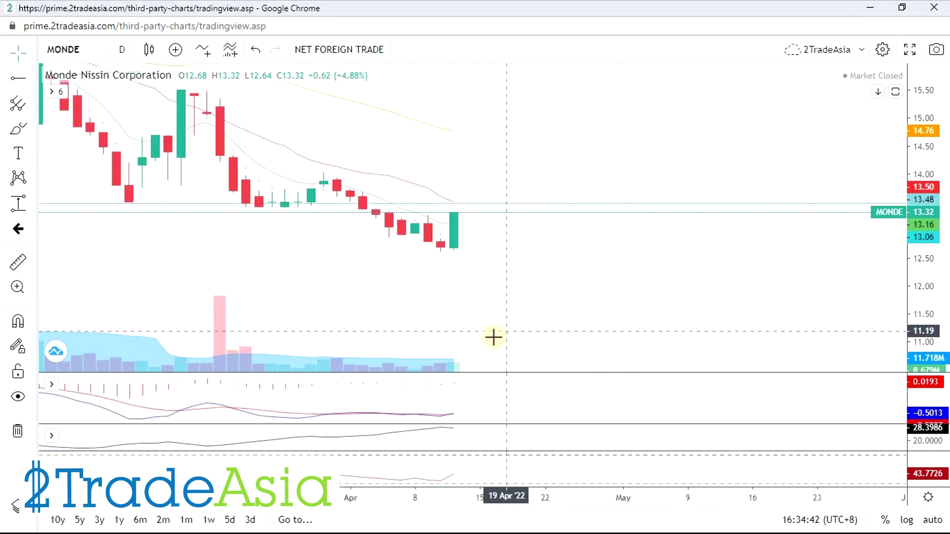
{"action": "scroll", "coordinate": [402, 356], "scroll_direction": "up", "scroll_amount": 1}
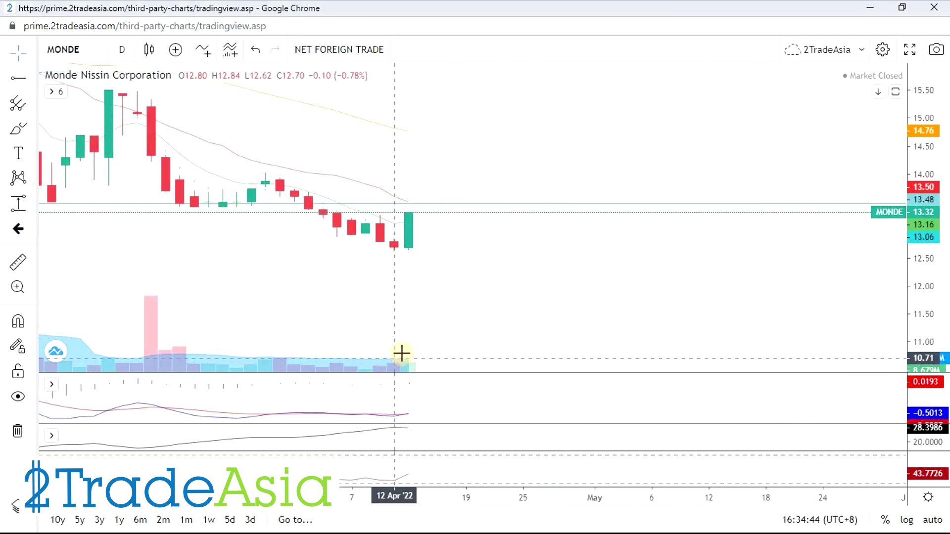
{"action": "scroll", "coordinate": [401, 350], "scroll_direction": "down", "scroll_amount": 4}
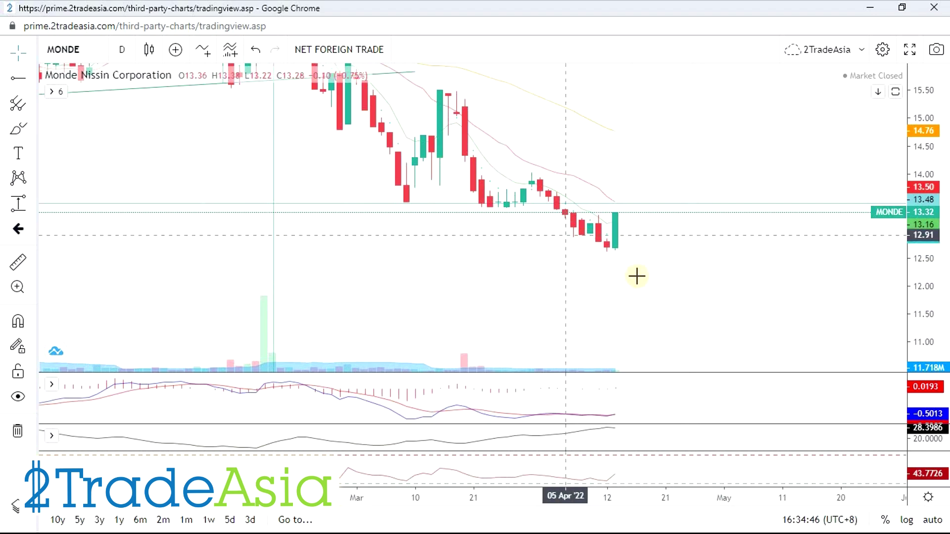
{"action": "scroll", "coordinate": [729, 282], "scroll_direction": "down", "scroll_amount": 4}
{"action": "left_click_drag", "start_coordinate": [927, 188], "coordinate": [867, 277]}
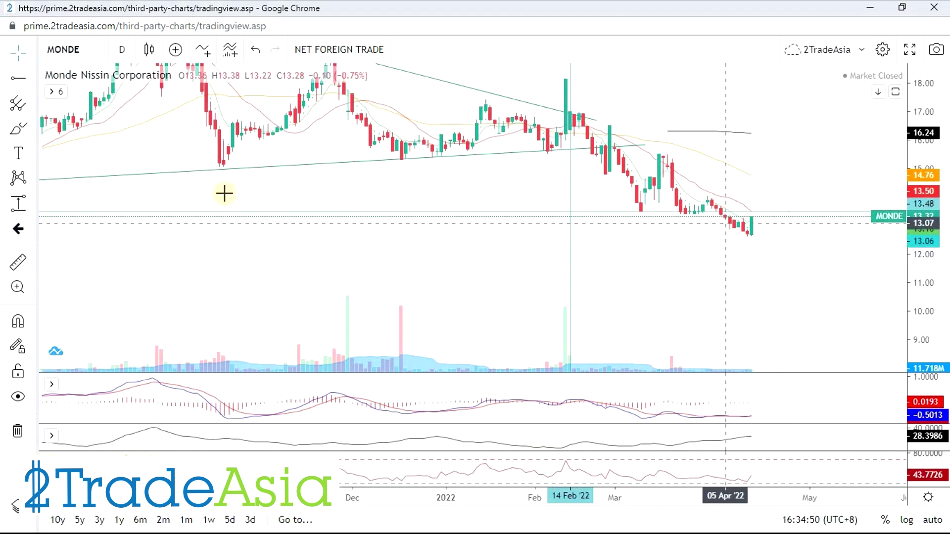
{"action": "left_click", "coordinate": [17, 262]}
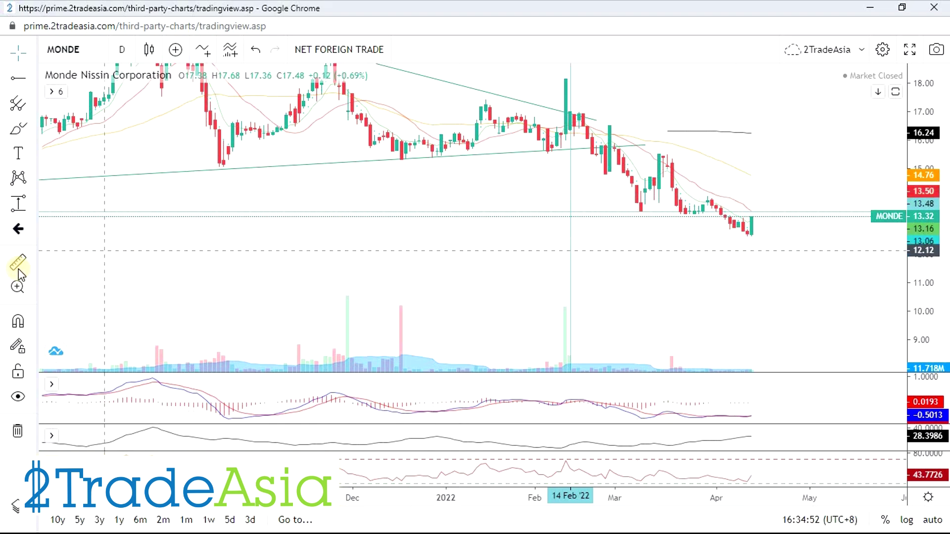
{"action": "left_click", "coordinate": [848, 231]}
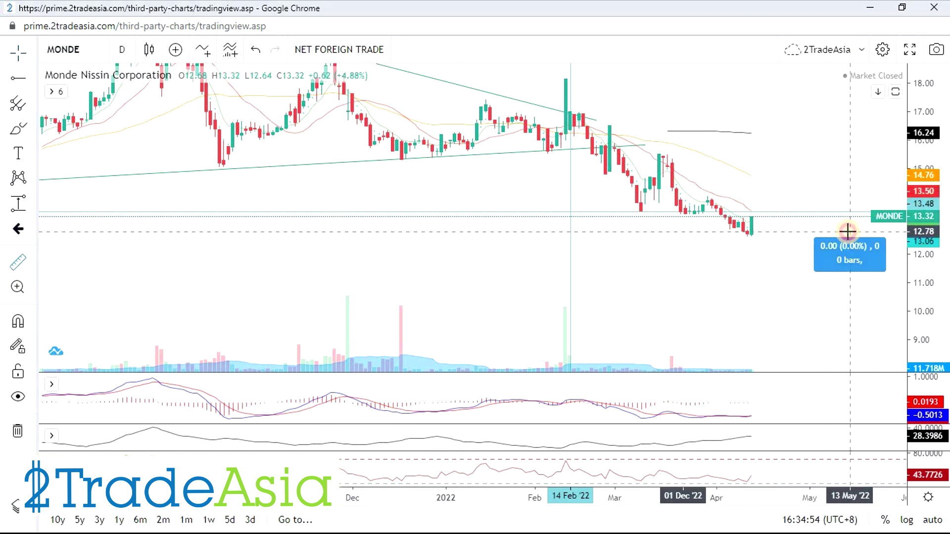
{"action": "left_click", "coordinate": [846, 211]}
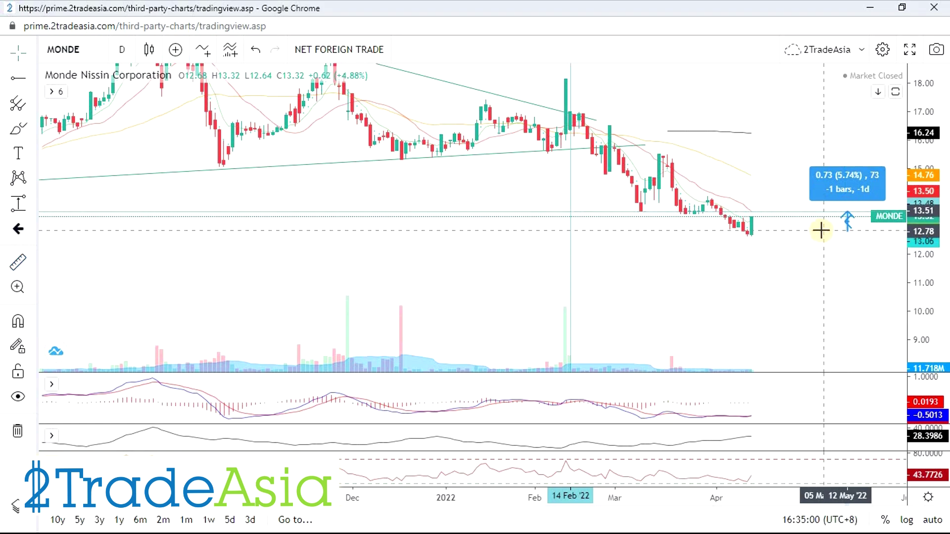
Clear the price measurement, then examine MONDE's recent price action and its enlarged MACD readings around the latest candles.
{"action": "left_click", "coordinate": [786, 230]}
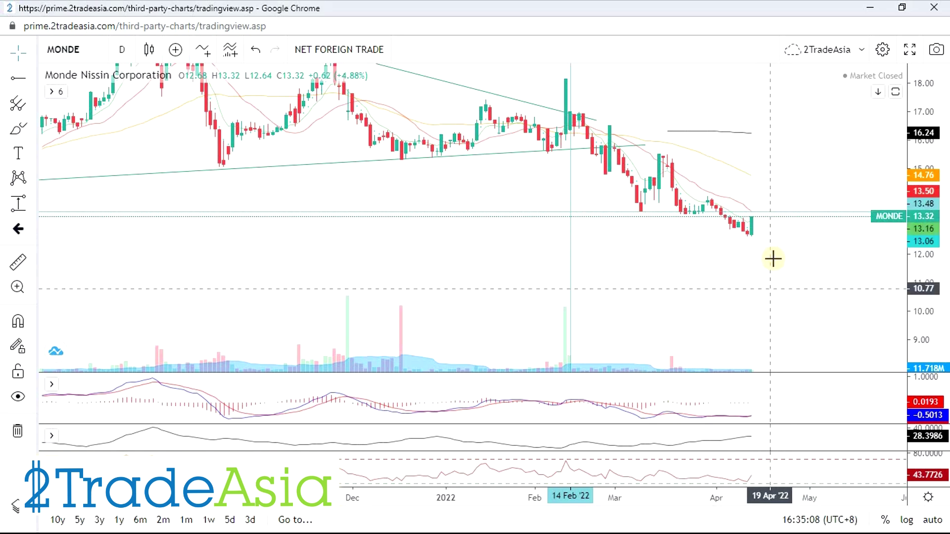
{"action": "scroll", "coordinate": [732, 284], "scroll_direction": "right", "scroll_amount": 5}
{"action": "scroll", "coordinate": [728, 286], "scroll_direction": "right", "scroll_amount": 3}
{"action": "right_click", "coordinate": [241, 308]}
{"action": "left_click", "coordinate": [279, 354]}
{"action": "scroll", "coordinate": [848, 218], "scroll_direction": "down", "scroll_amount": 2}
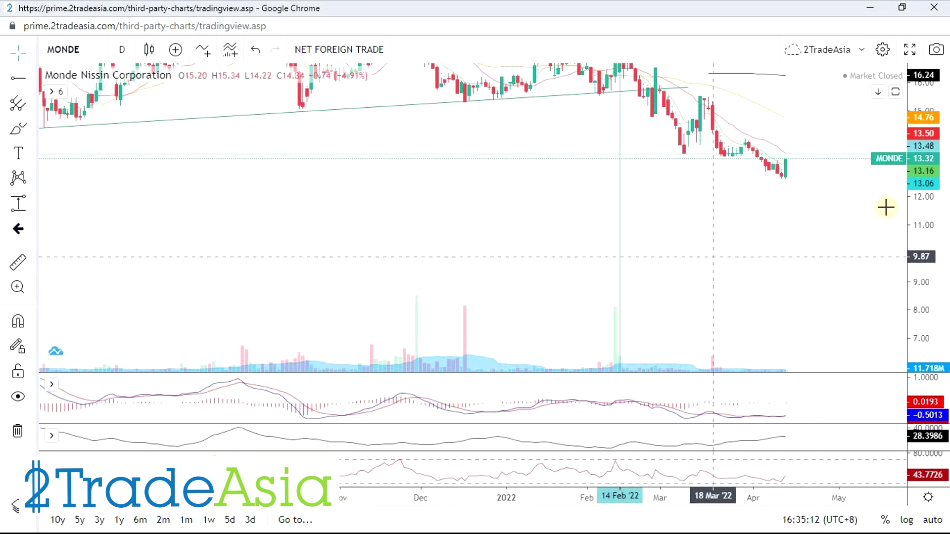
{"action": "scroll", "coordinate": [760, 296], "scroll_direction": "down", "scroll_amount": 3}
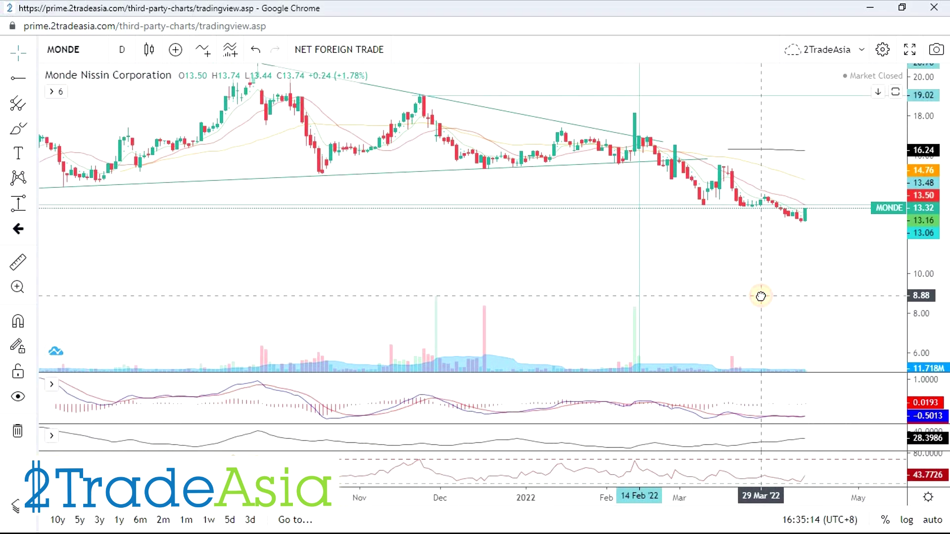
{"action": "left_click_drag", "start_coordinate": [759, 294], "coordinate": [525, 288]}
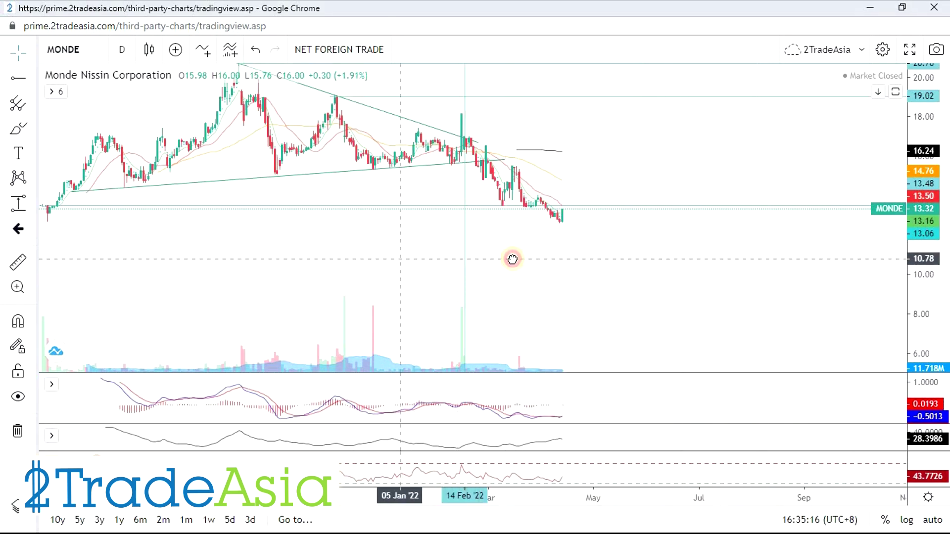
{"action": "scroll", "coordinate": [626, 259], "scroll_direction": "up", "scroll_amount": 2}
{"action": "left_click_drag", "start_coordinate": [457, 283], "coordinate": [880, 278]}
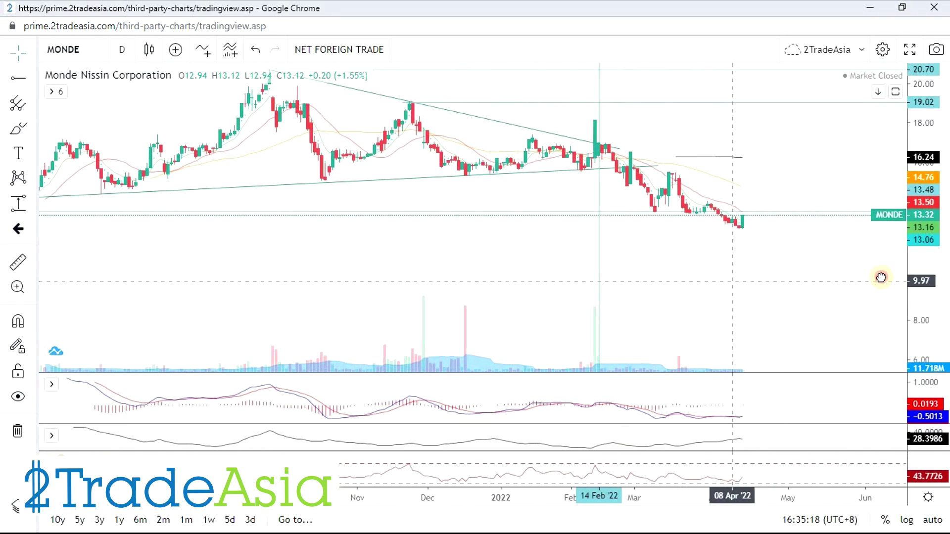
{"action": "scroll", "coordinate": [747, 299], "scroll_direction": "up", "scroll_amount": 1}
{"action": "scroll", "coordinate": [725, 391], "scroll_direction": "up", "scroll_amount": 2}
{"action": "double_click", "coordinate": [725, 400]}
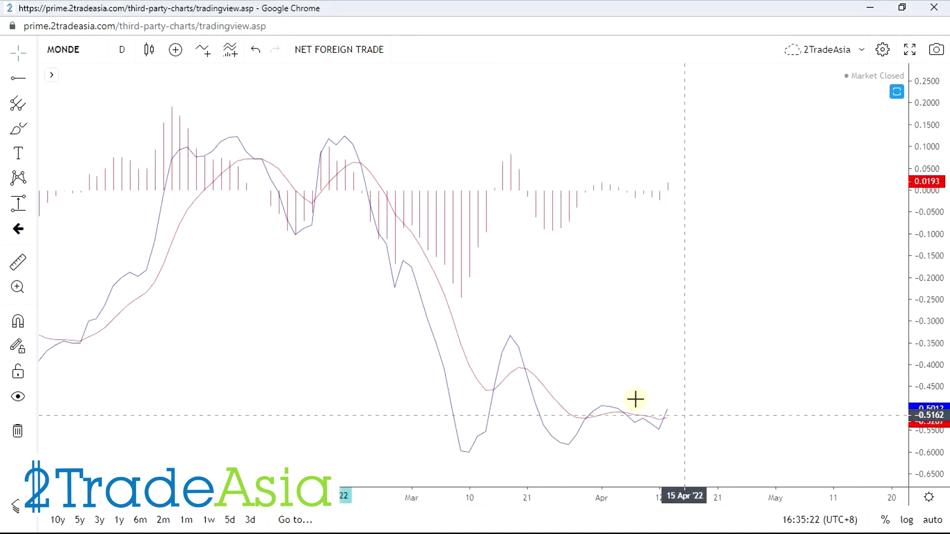
{"action": "double_click", "coordinate": [707, 328]}
{"action": "scroll", "coordinate": [750, 359], "scroll_direction": "down", "scroll_amount": 2}
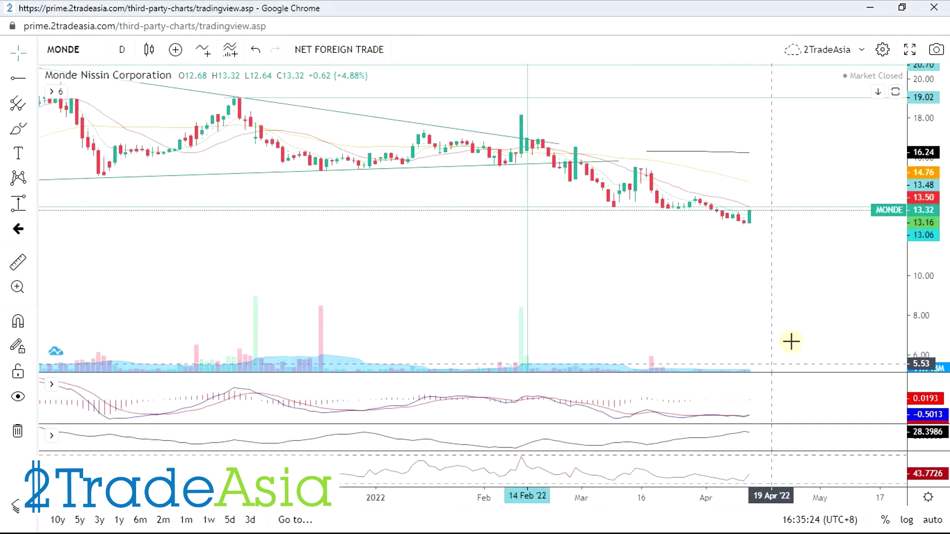
Brush two nearly flat strokes beneath the March–April 2022 lows in the enlarged MACD pane, then restore the full chart layout.
{"action": "double_click", "coordinate": [773, 399]}
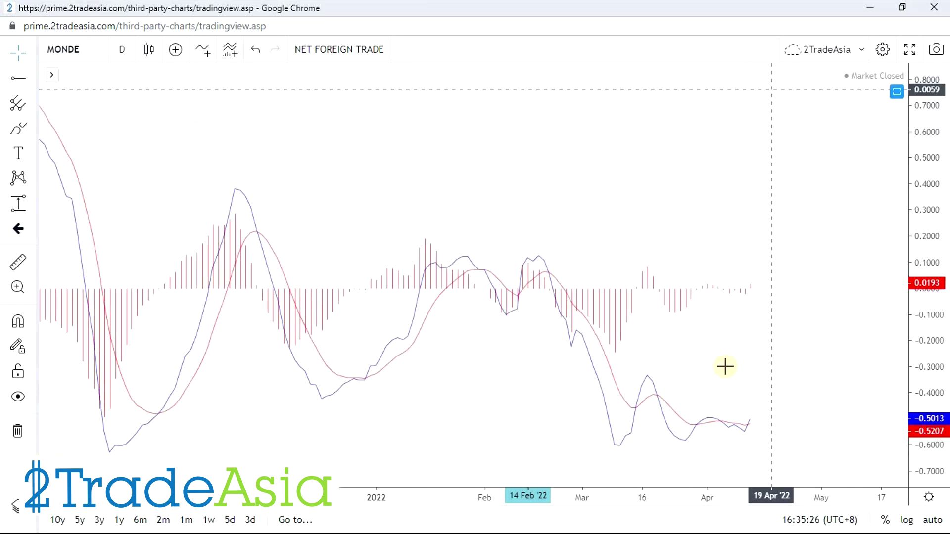
{"action": "left_click", "coordinate": [18, 128]}
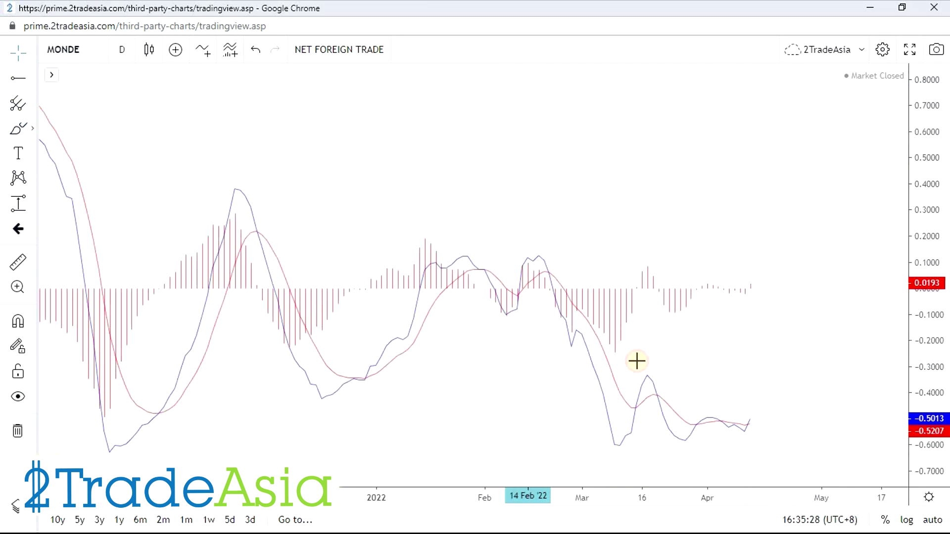
{"action": "left_click_drag", "start_coordinate": [613, 446], "coordinate": [761, 439]}
{"action": "left_click_drag", "start_coordinate": [618, 449], "coordinate": [799, 442]}
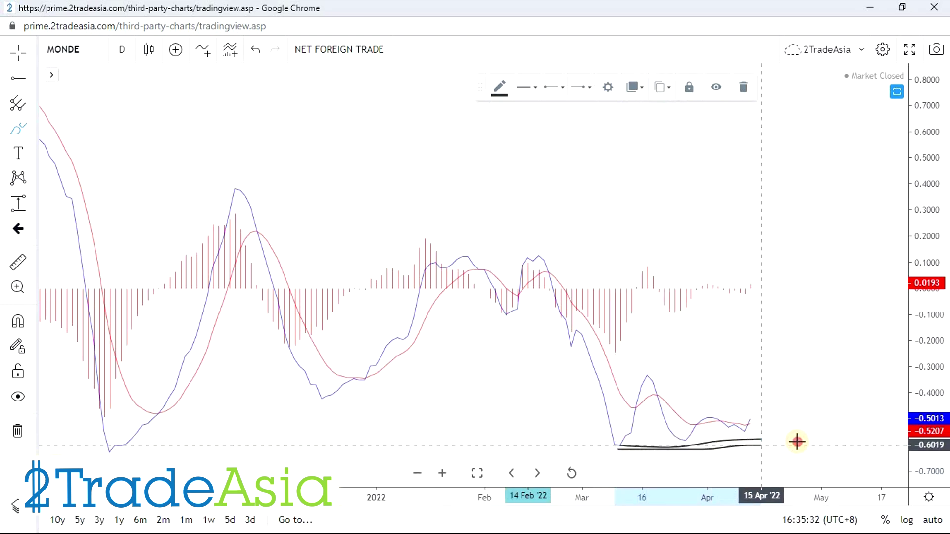
{"action": "double_click", "coordinate": [683, 166]}
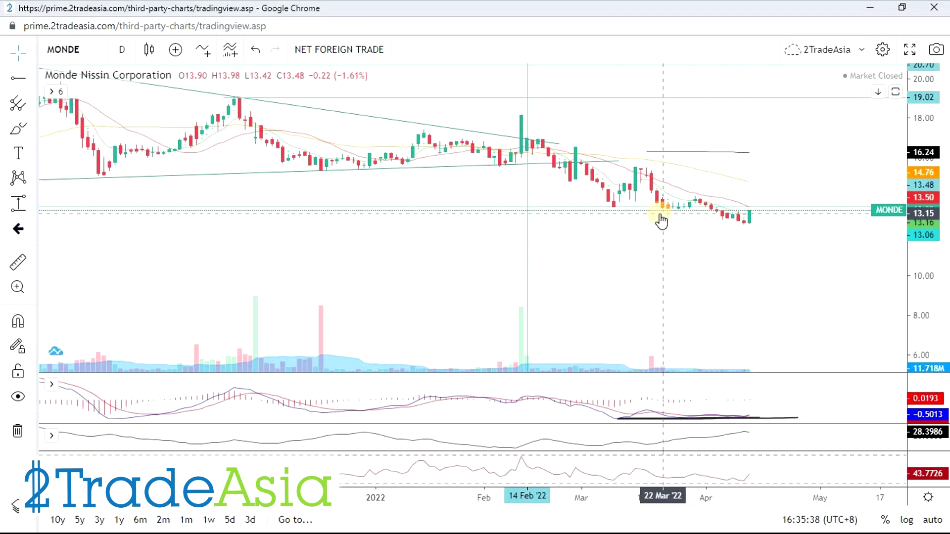
Brush a descending line from about 13.2 to 12.2 beneath the March–April price lows, plus a short rise levelling off near 13.48.
{"action": "left_click_drag", "start_coordinate": [612, 214], "coordinate": [667, 227]}
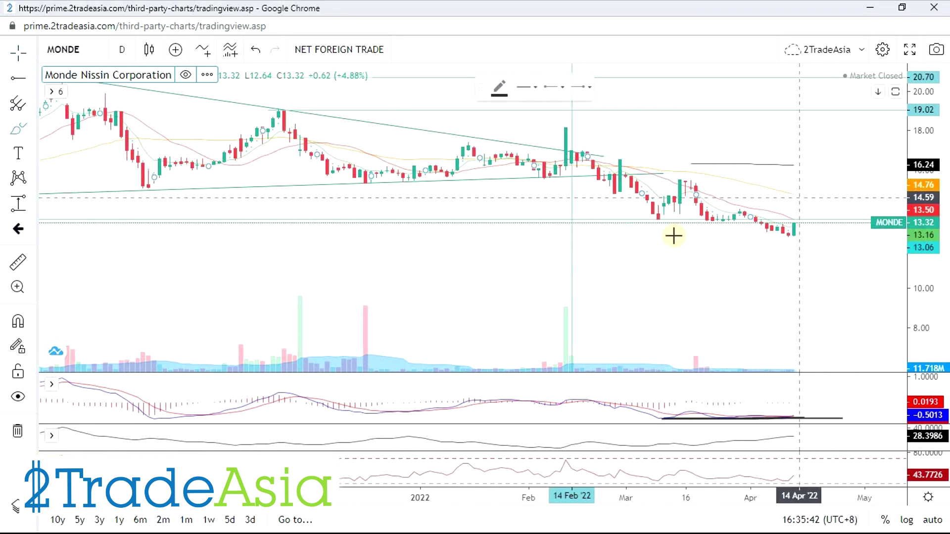
{"action": "left_click_drag", "start_coordinate": [662, 225], "coordinate": [805, 245]}
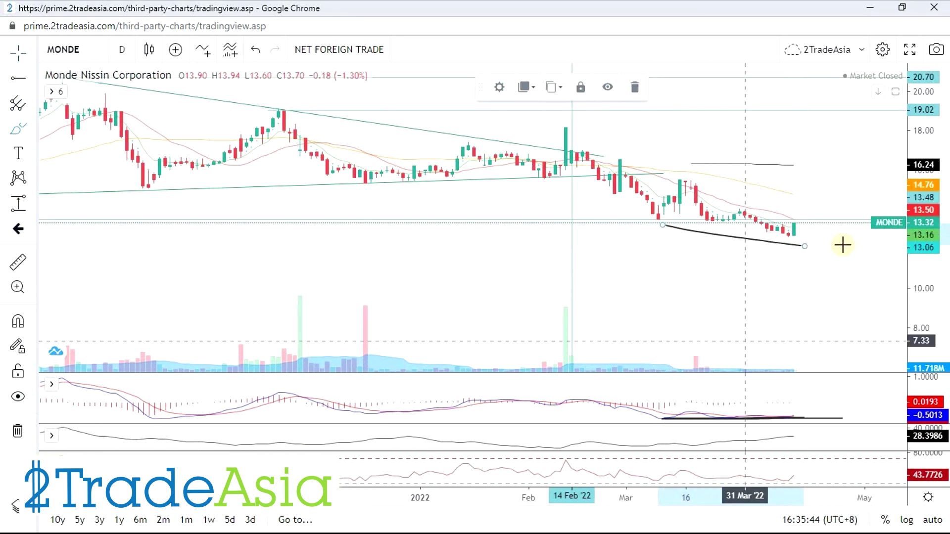
{"action": "left_click_drag", "start_coordinate": [802, 222], "coordinate": [842, 219]}
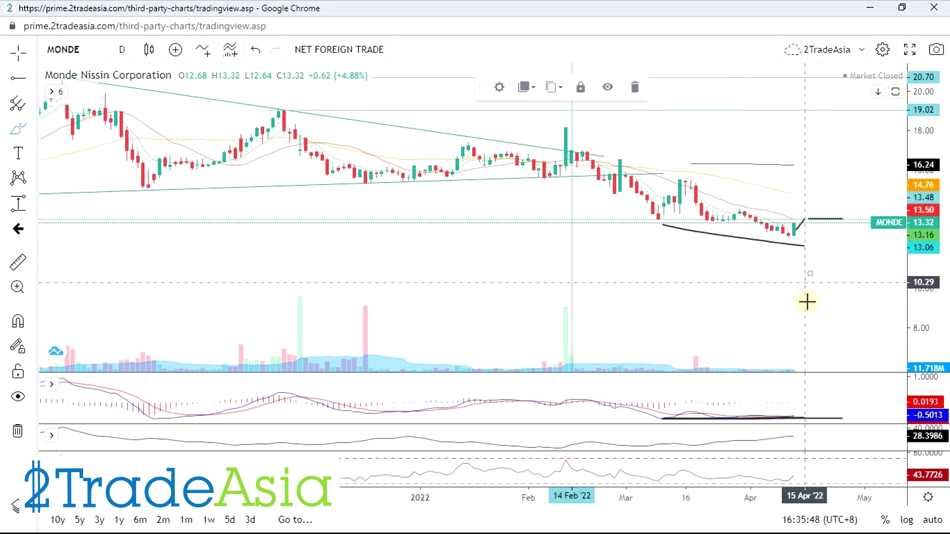
{"action": "scroll", "coordinate": [806, 303], "scroll_direction": "down", "scroll_amount": 3}
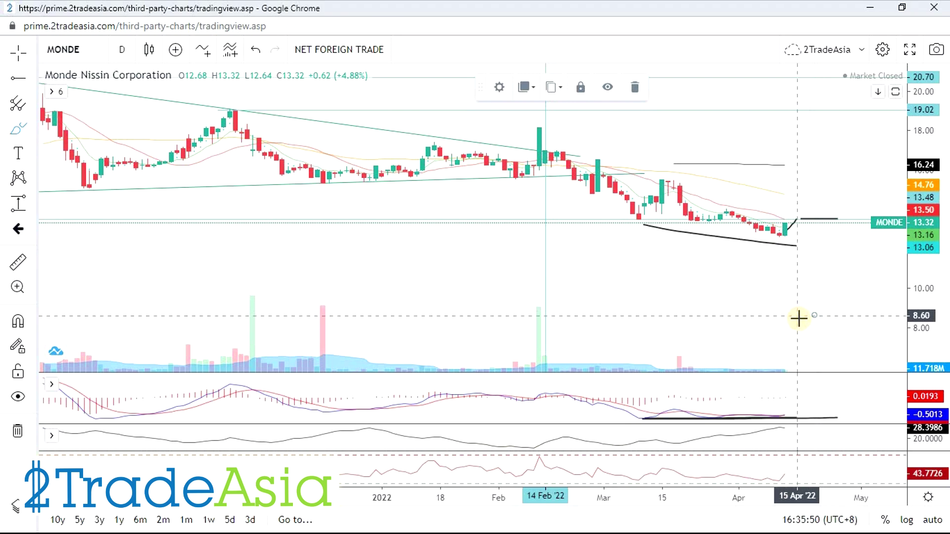
{"action": "scroll", "coordinate": [859, 318], "scroll_direction": "up", "scroll_amount": 2}
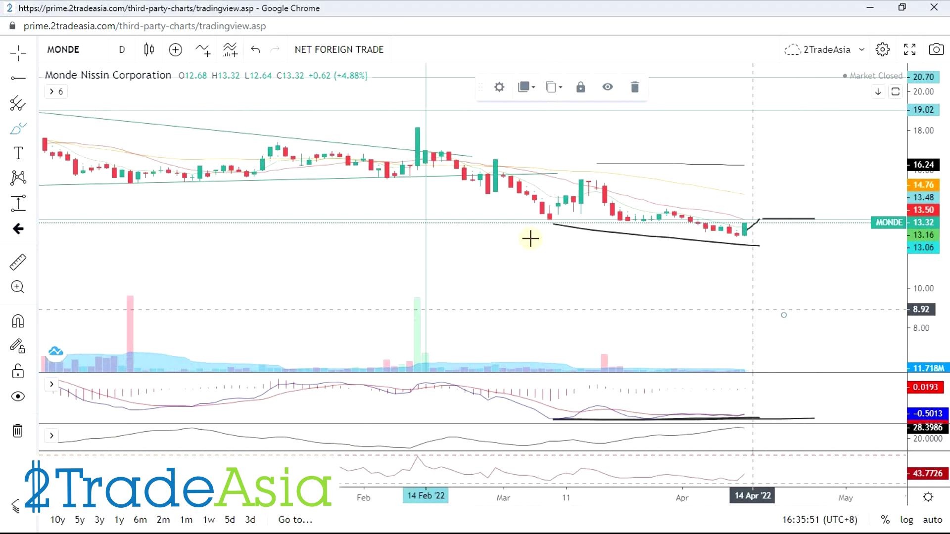
Brush a projected path from the latest candle that pushes slightly above the 13.48 level and settles sideways along it.
{"action": "left_click", "coordinate": [33, 130]}
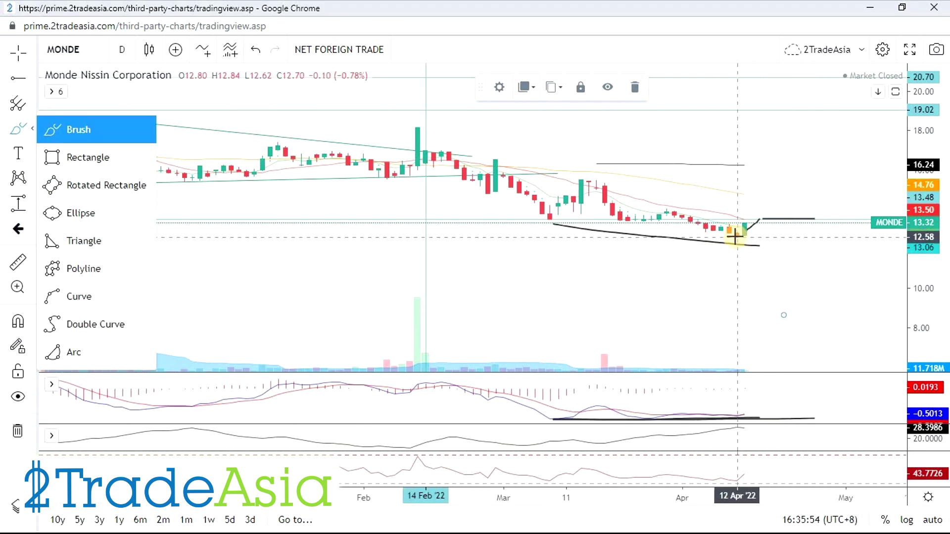
{"action": "mouse_move", "coordinate": [744, 232]}
{"action": "left_mouse_down"}
{"action": "mouse_move", "coordinate": [760, 208]}
{"action": "mouse_move", "coordinate": [766, 218]}
{"action": "mouse_move", "coordinate": [810, 219]}
{"action": "left_mouse_up"}
{"action": "scroll", "coordinate": [803, 289], "scroll_direction": "down", "scroll_amount": 3}
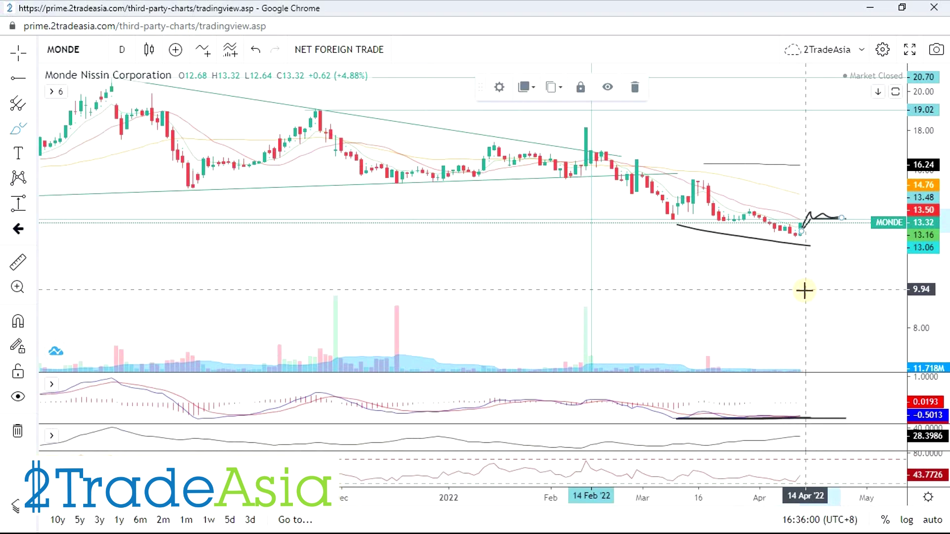
{"action": "scroll", "coordinate": [804, 290], "scroll_direction": "up", "scroll_amount": 3}
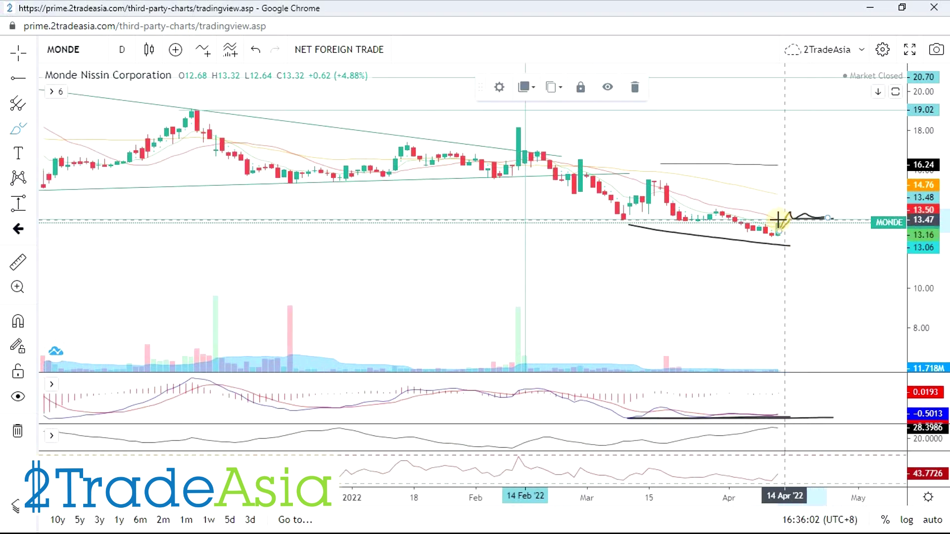
Brush a bearish projected path falling from the 13.48 level to about 11.3 around 26 April 2022.
{"action": "left_click", "coordinate": [788, 216]}
{"action": "mouse_move", "coordinate": [793, 222]}
{"action": "left_mouse_down"}
{"action": "mouse_move", "coordinate": [816, 234]}
{"action": "mouse_move", "coordinate": [833, 262]}
{"action": "left_mouse_up"}
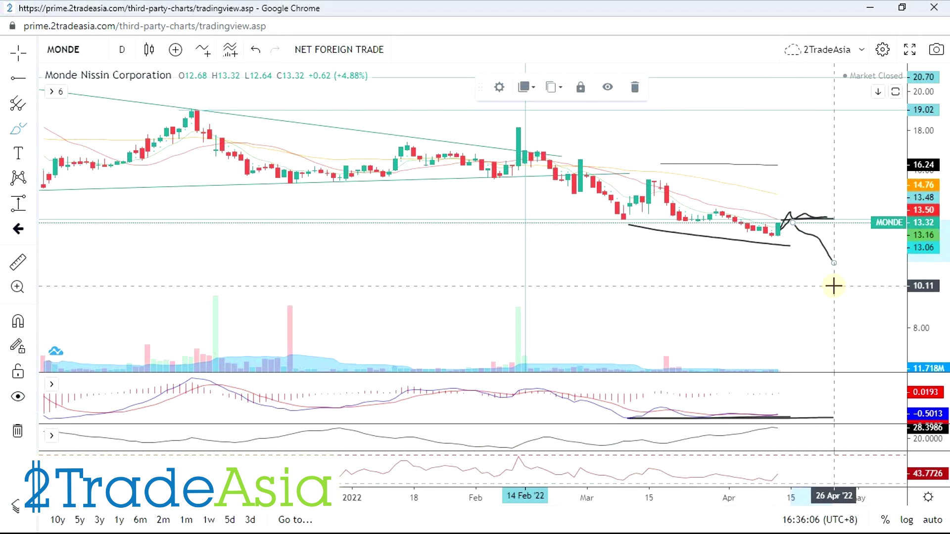
{"action": "scroll", "coordinate": [809, 295], "scroll_direction": "down", "scroll_amount": 2}
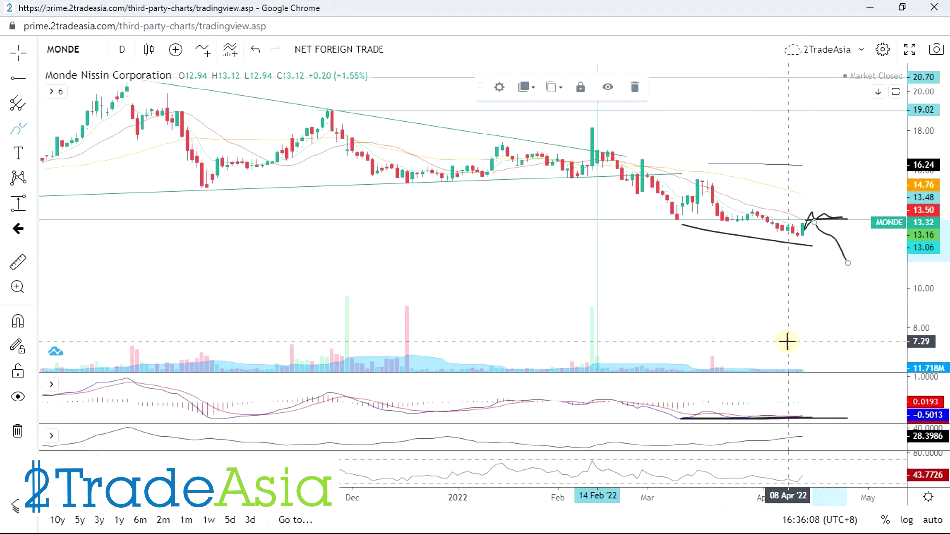
Switch to the Google Sheets comparison sheet and review MONDE's net profit margin, year-on-year earnings and growth figures.
{"action": "key", "text": "alt+Tab"}
{"action": "left_click", "coordinate": [204, 379]}
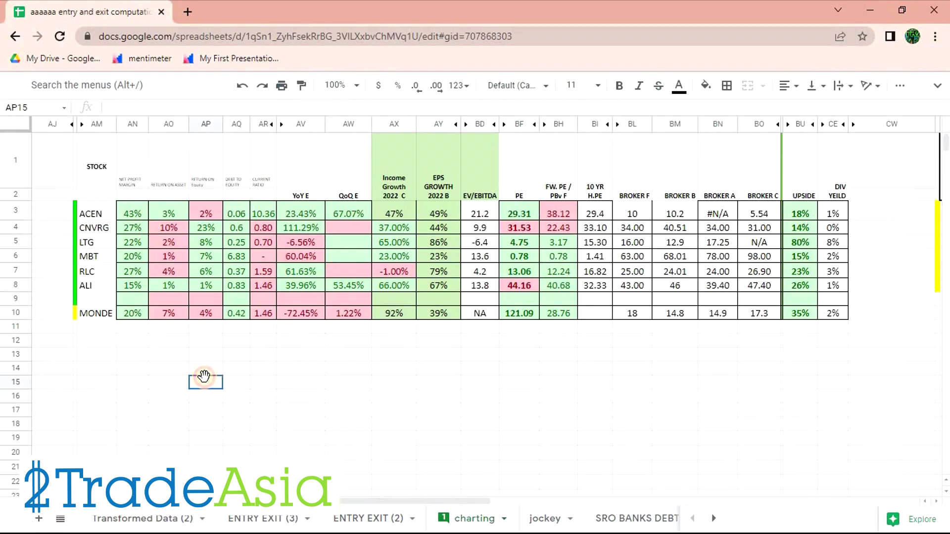
{"action": "left_click", "coordinate": [440, 315]}
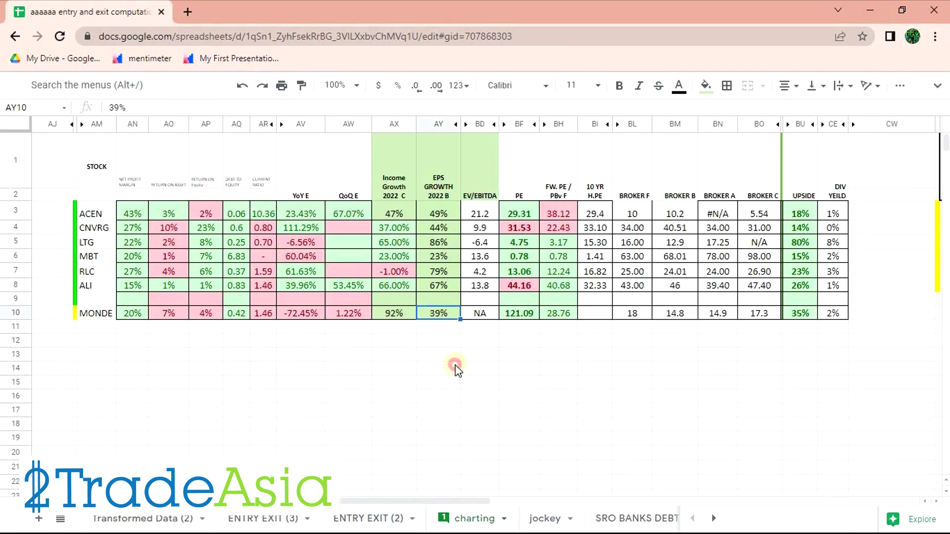
{"action": "left_click_drag", "start_coordinate": [132, 313], "coordinate": [394, 313]}
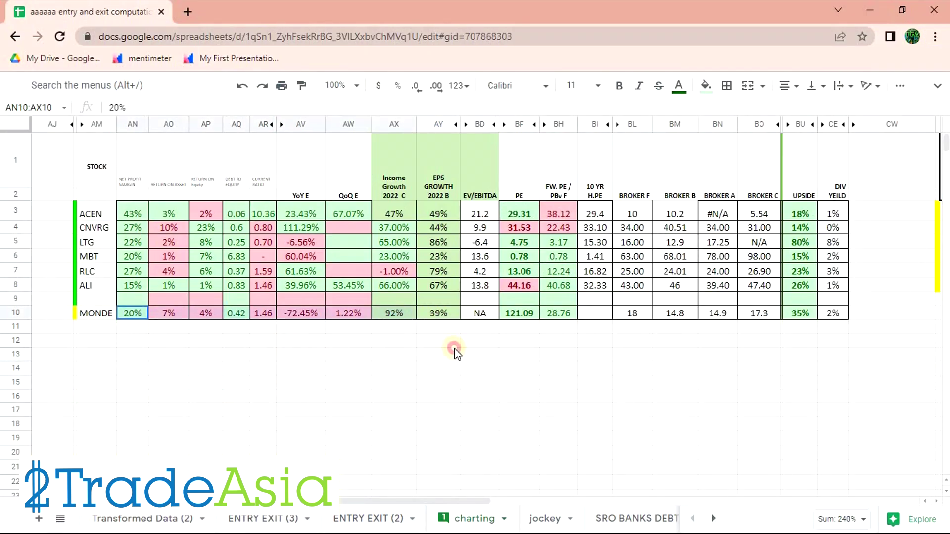
{"action": "left_click", "coordinate": [549, 423]}
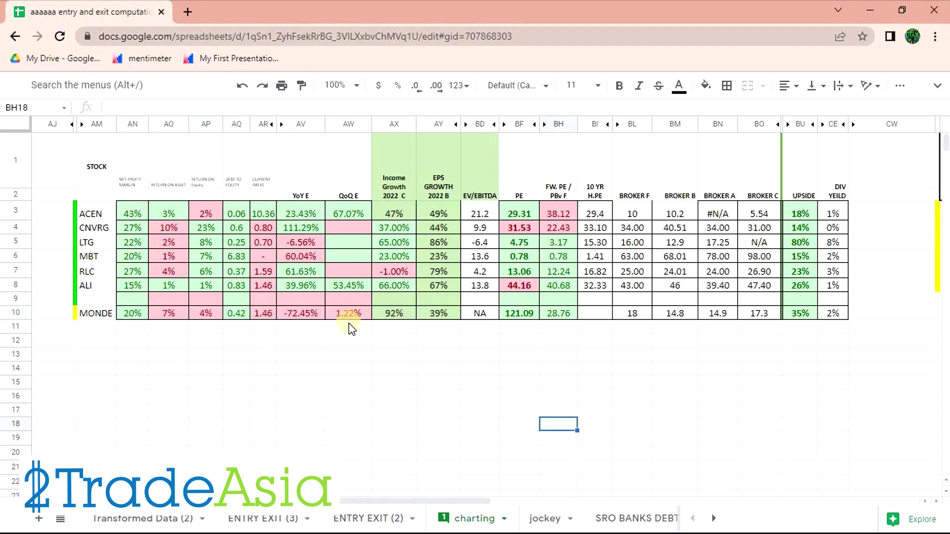
{"action": "left_click", "coordinate": [307, 314]}
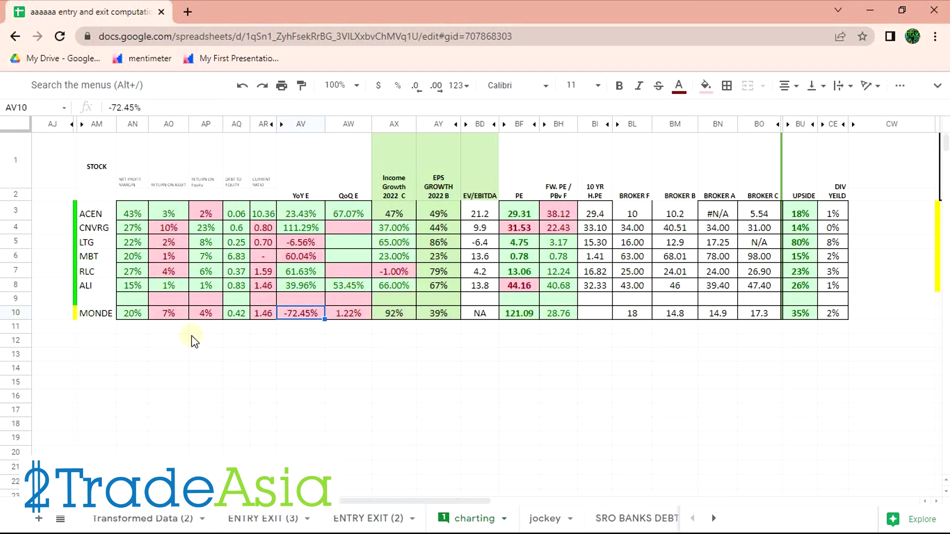
{"action": "left_click", "coordinate": [133, 314]}
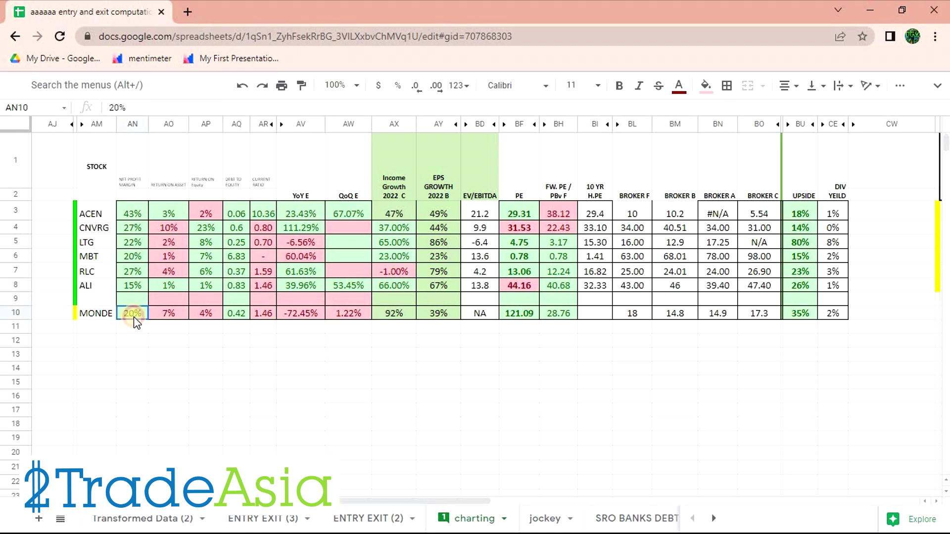
Compare MONDE's PE with its forward PE in the comparison sheet.
{"action": "left_click", "coordinate": [516, 317]}
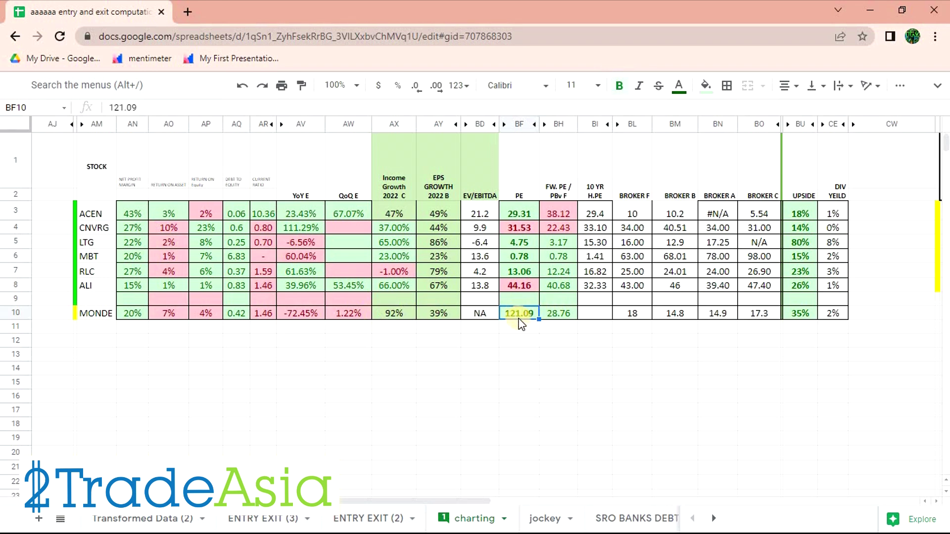
{"action": "left_click", "coordinate": [530, 355]}
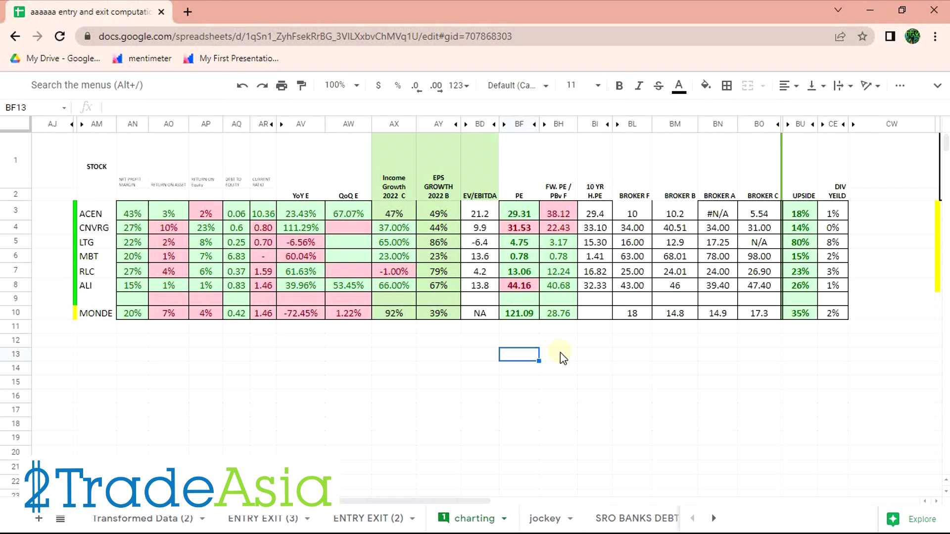
{"action": "left_click", "coordinate": [517, 319]}
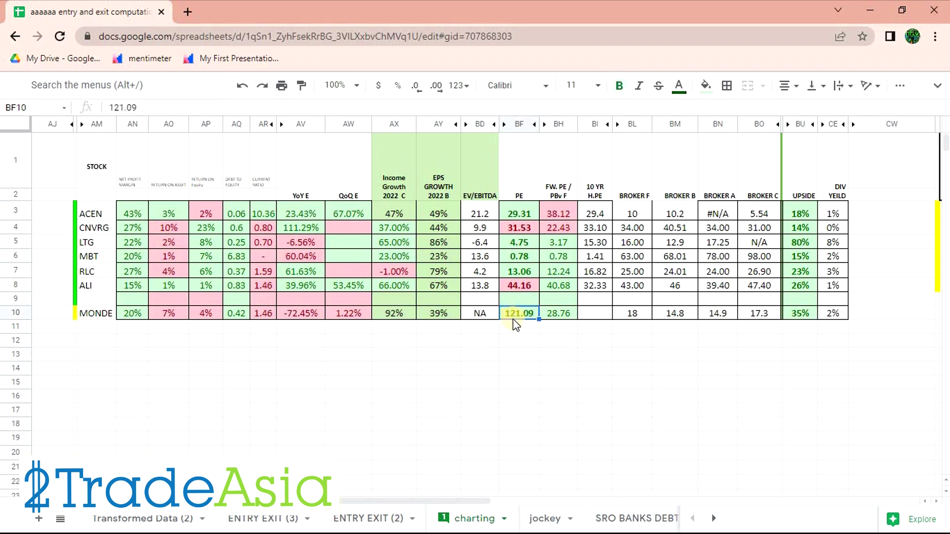
{"action": "left_click", "coordinate": [630, 356]}
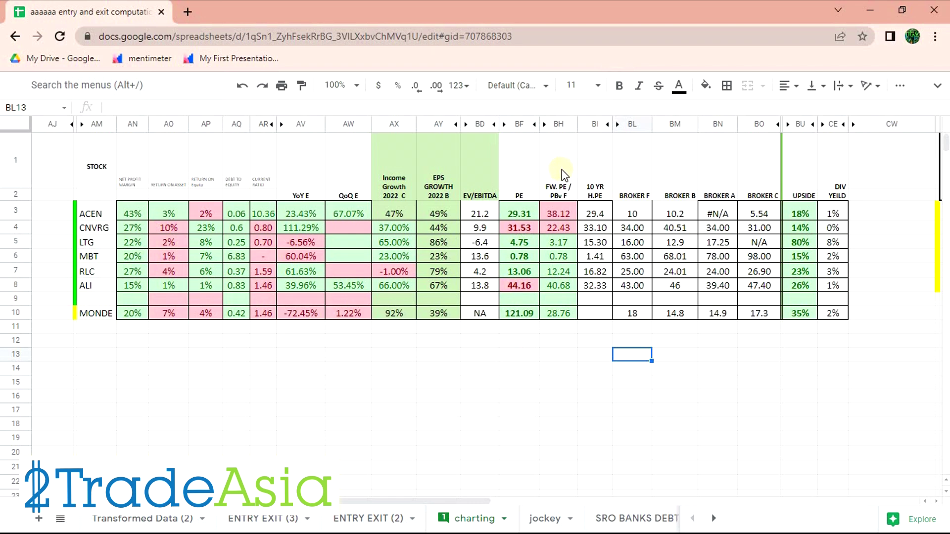
{"action": "left_click", "coordinate": [562, 316]}
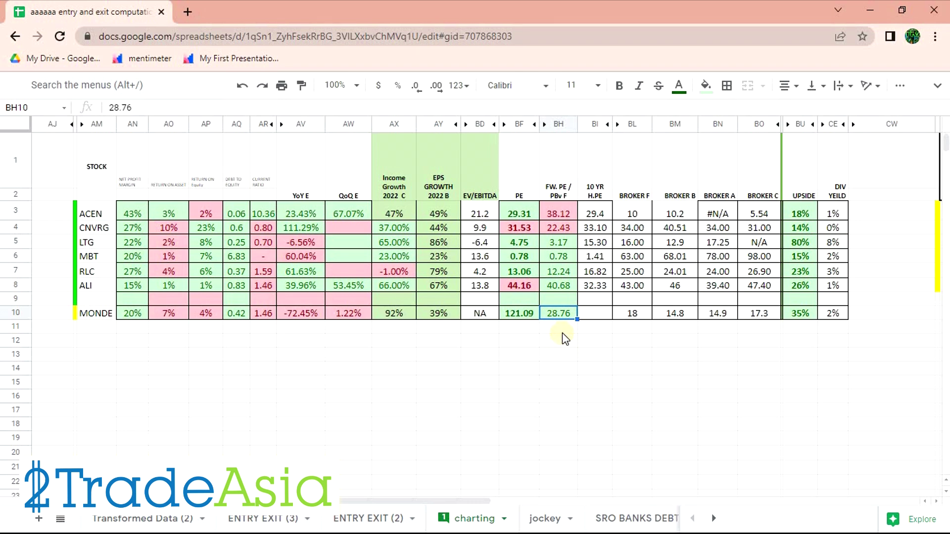
{"action": "left_click", "coordinate": [566, 315]}
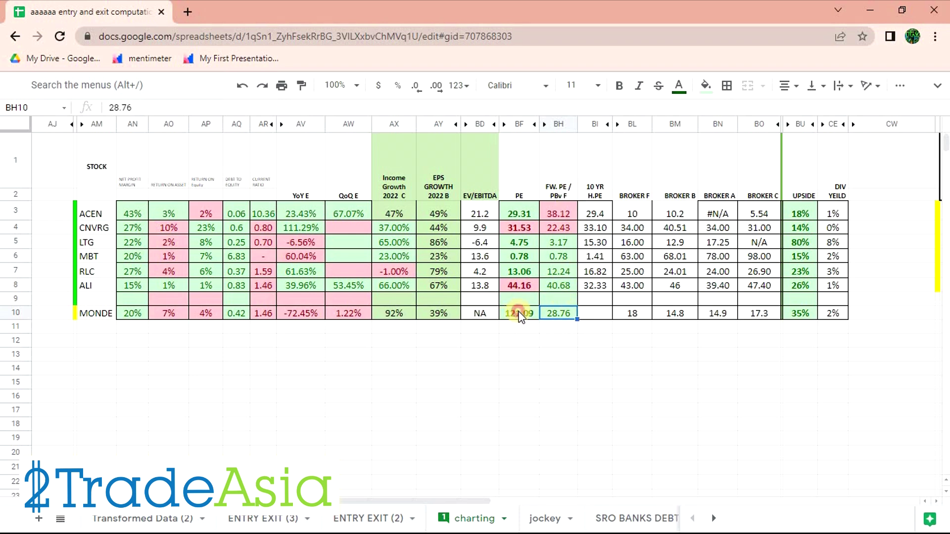
{"action": "left_click", "coordinate": [519, 314]}
{"action": "left_click", "coordinate": [563, 313]}
{"action": "left_click", "coordinate": [524, 313]}
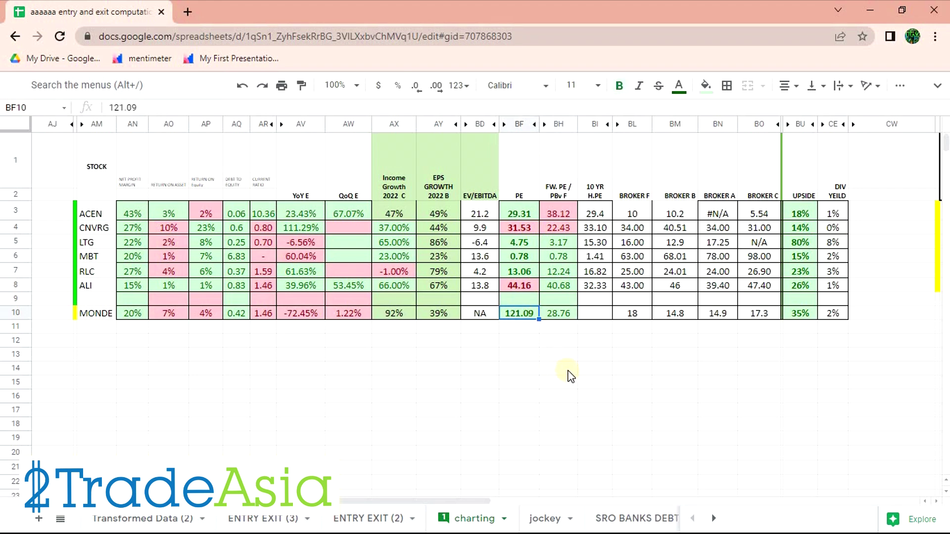
{"action": "left_click", "coordinate": [560, 315]}
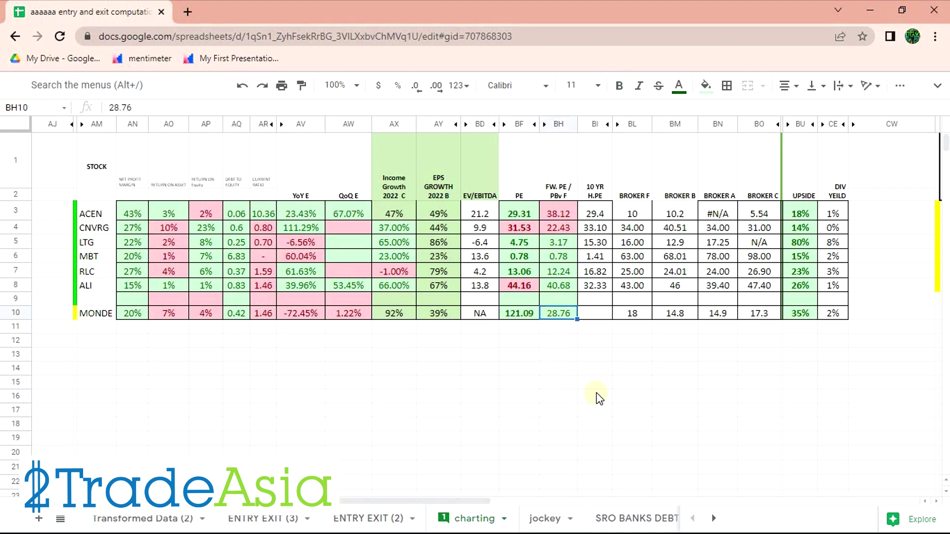
Examine MONDE's 2022 income growth and EPS growth estimates in the comparison sheet.
{"action": "left_click", "coordinate": [754, 344]}
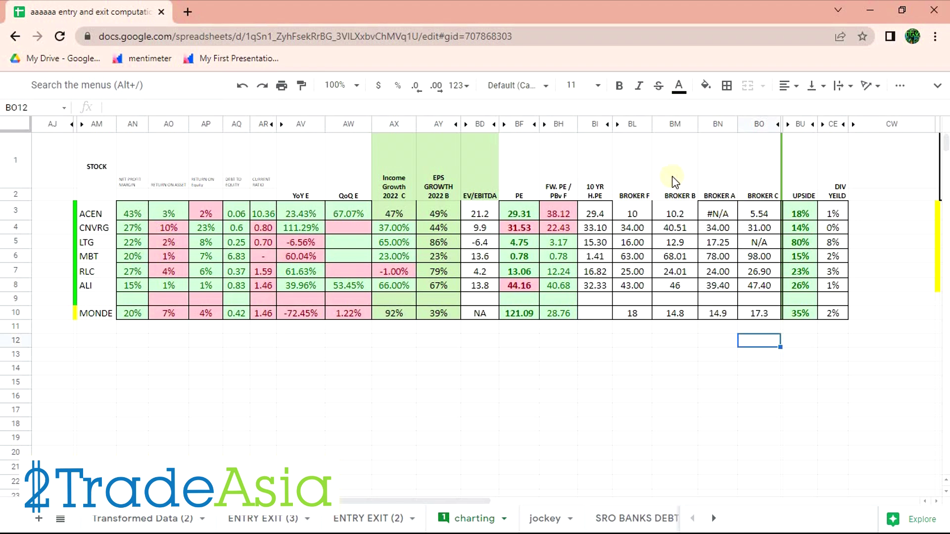
{"action": "left_click_drag", "start_coordinate": [146, 322], "coordinate": [354, 309]}
{"action": "left_click", "coordinate": [366, 398]}
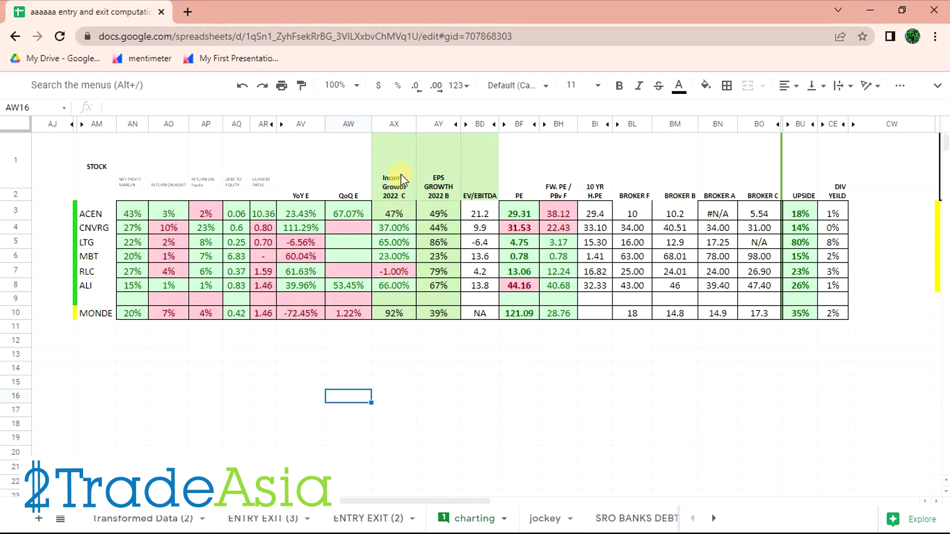
{"action": "left_click_drag", "start_coordinate": [402, 188], "coordinate": [438, 188]}
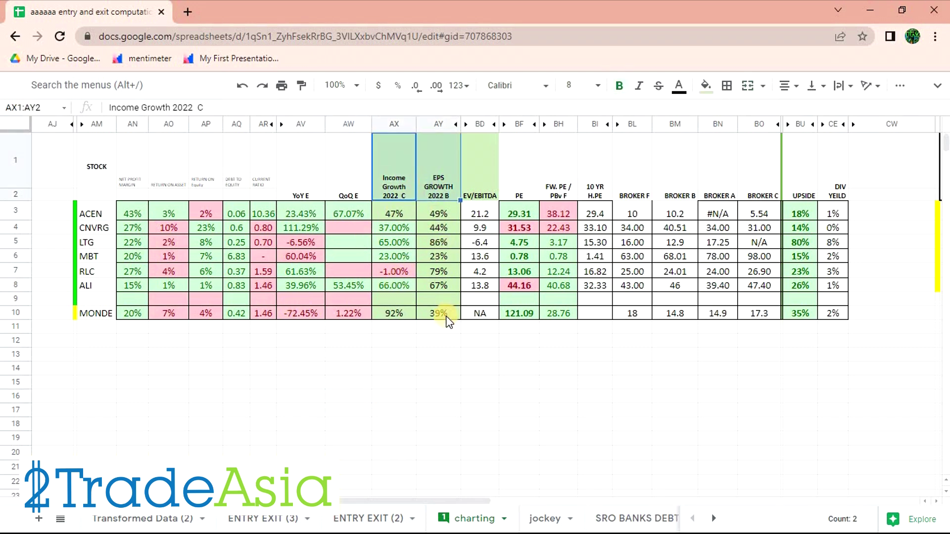
{"action": "left_click", "coordinate": [436, 370]}
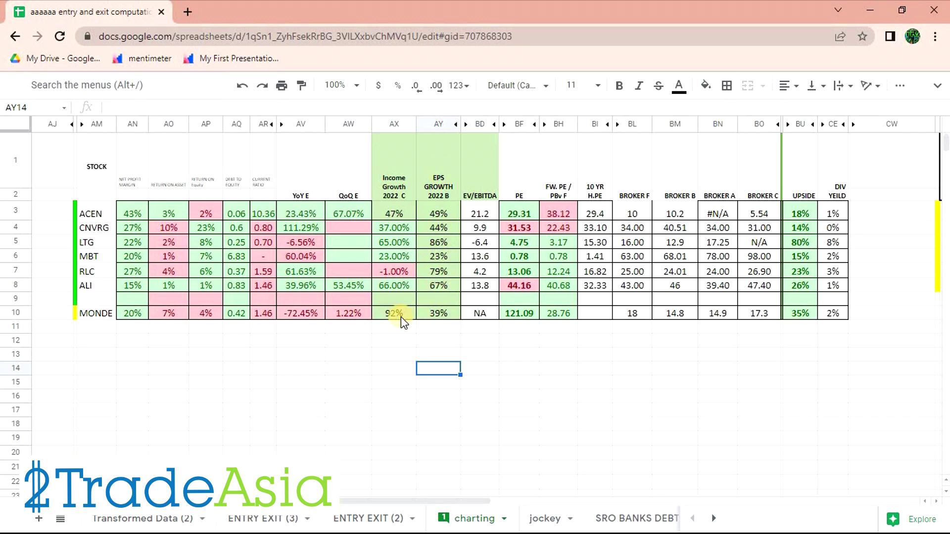
{"action": "left_click", "coordinate": [399, 317]}
{"action": "left_click", "coordinate": [434, 319]}
{"action": "left_click", "coordinate": [435, 358]}
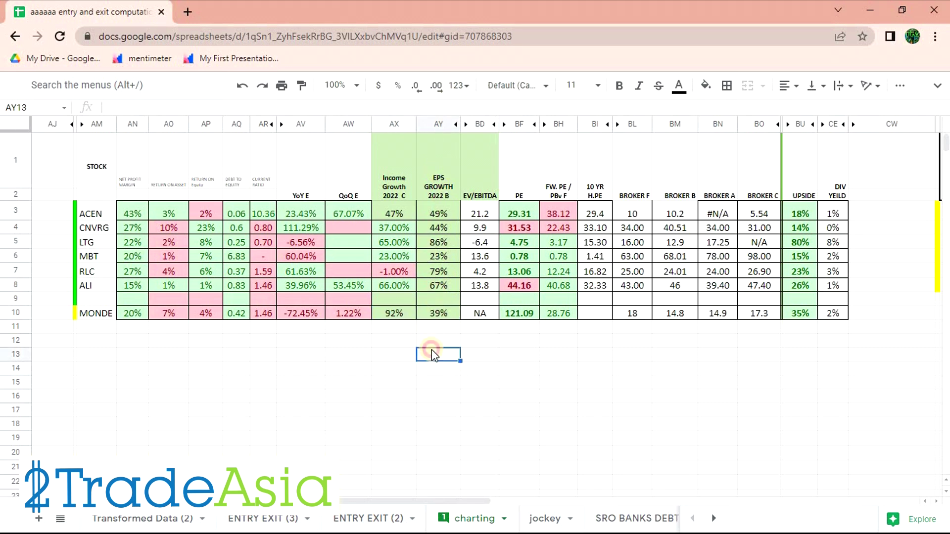
{"action": "left_click", "coordinate": [432, 312]}
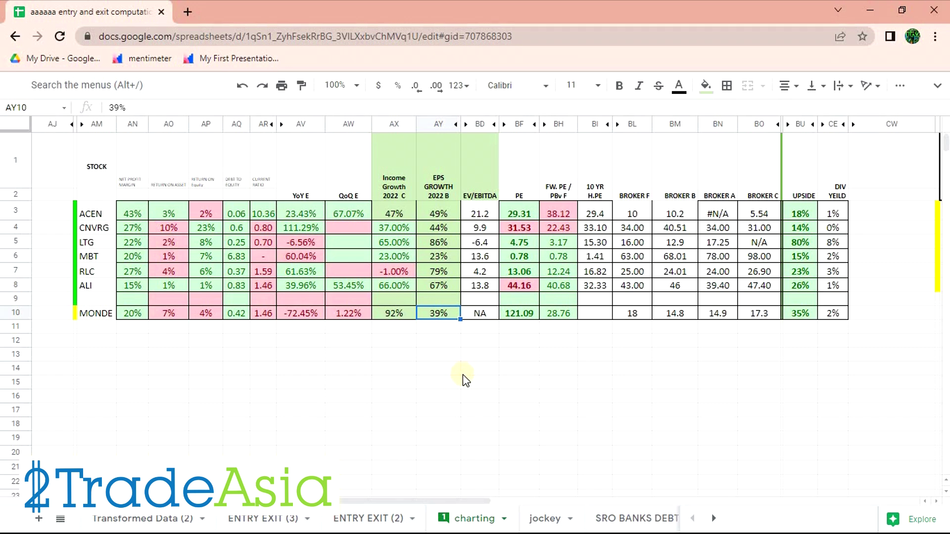
Compare MONDE's forward PE with its 2022 EPS growth and income growth estimates.
{"action": "left_click", "coordinate": [459, 374]}
{"action": "left_click", "coordinate": [438, 316]}
{"action": "left_click", "coordinate": [532, 369]}
{"action": "left_click", "coordinate": [559, 313]}
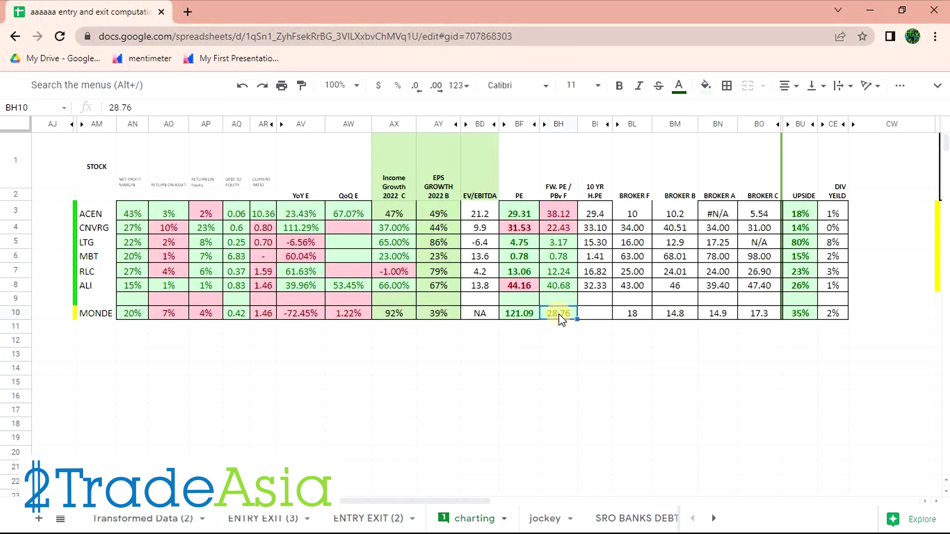
{"action": "left_click", "coordinate": [433, 312]}
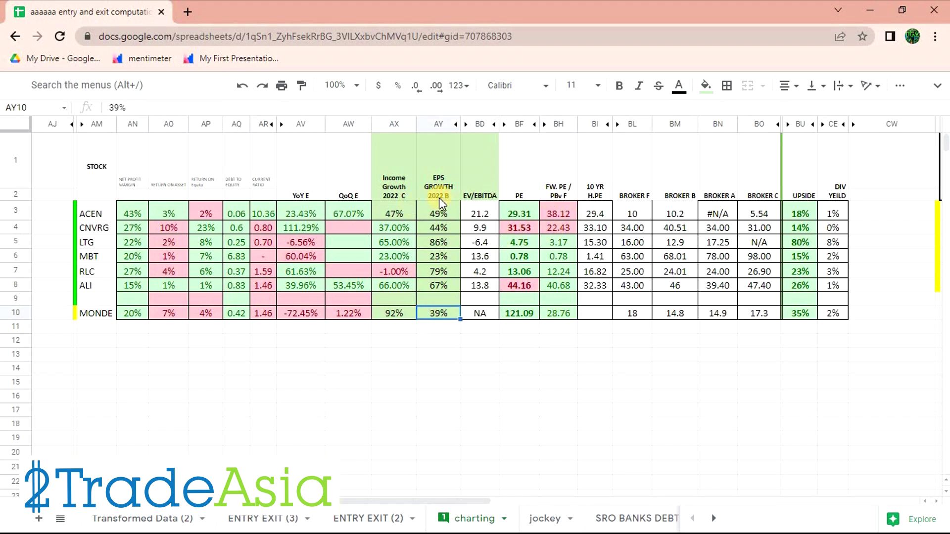
{"action": "left_click", "coordinate": [396, 314]}
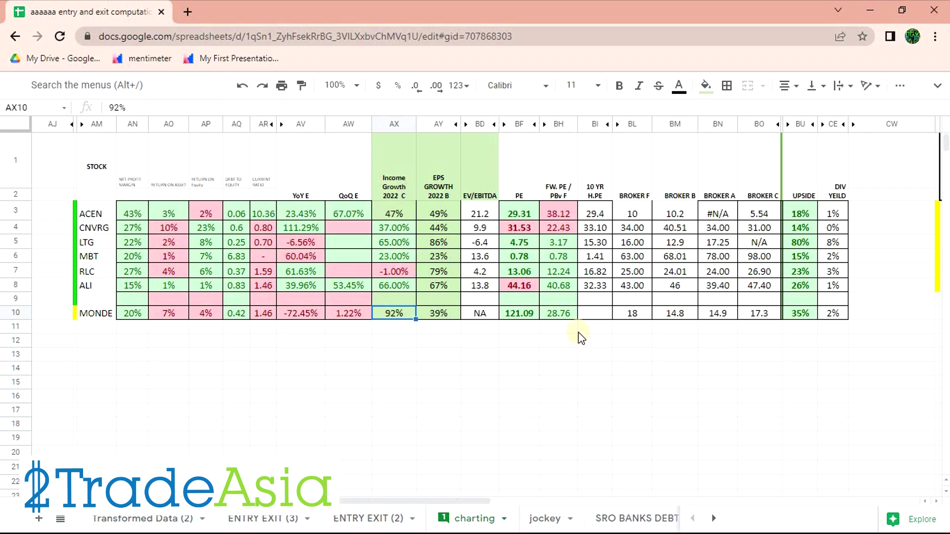
{"action": "left_click", "coordinate": [564, 314]}
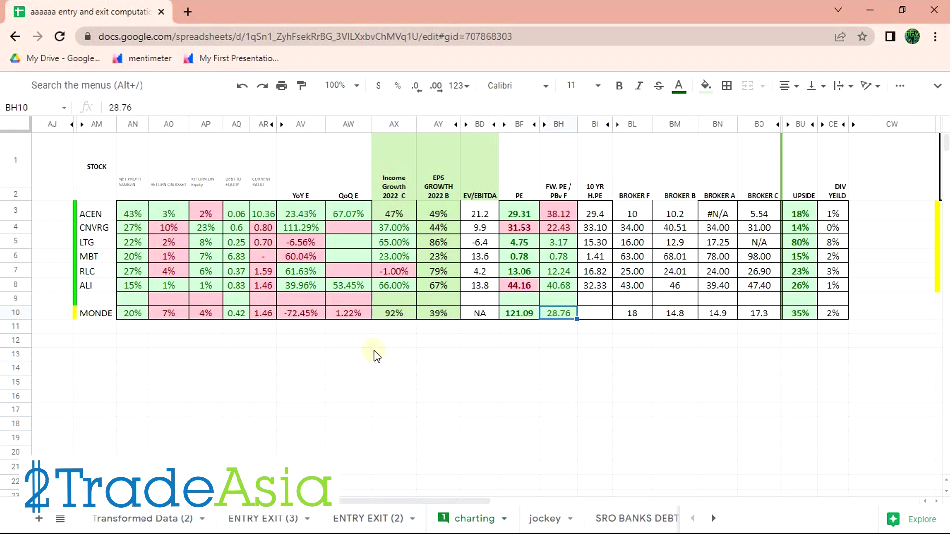
{"action": "left_click", "coordinate": [396, 317]}
{"action": "left_click", "coordinate": [559, 314]}
{"action": "left_click", "coordinate": [401, 312]}
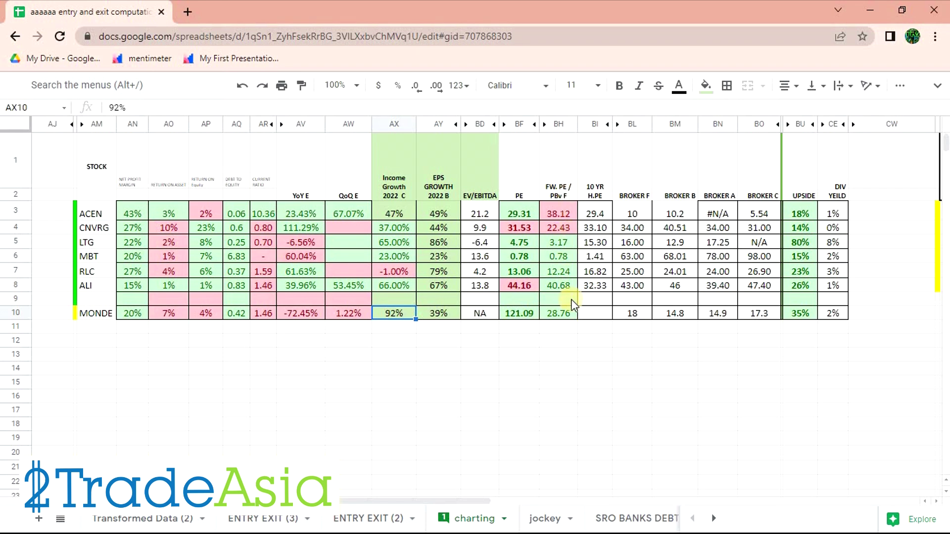
{"action": "left_click", "coordinate": [564, 317]}
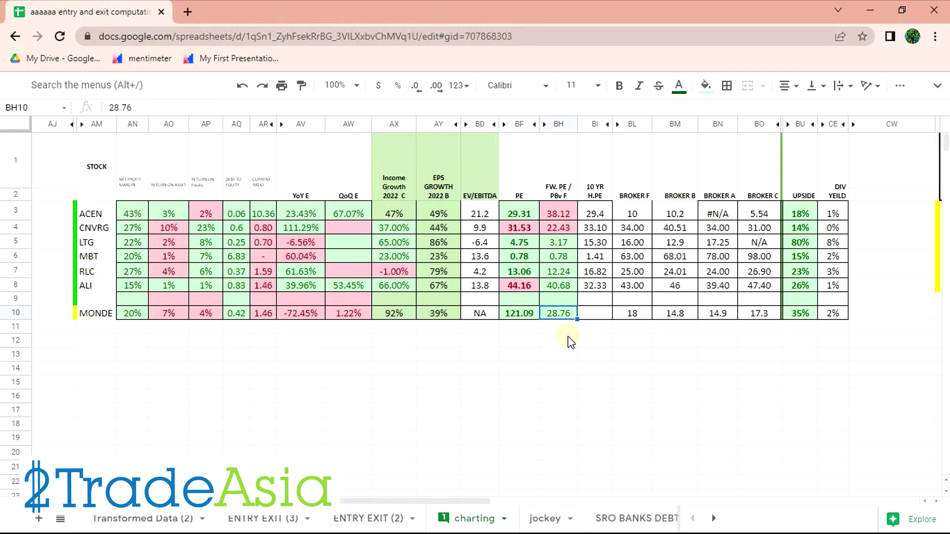
Review MONDE's fundamentals row through to the Broker F and Broker B target prices.
{"action": "left_click", "coordinate": [656, 388]}
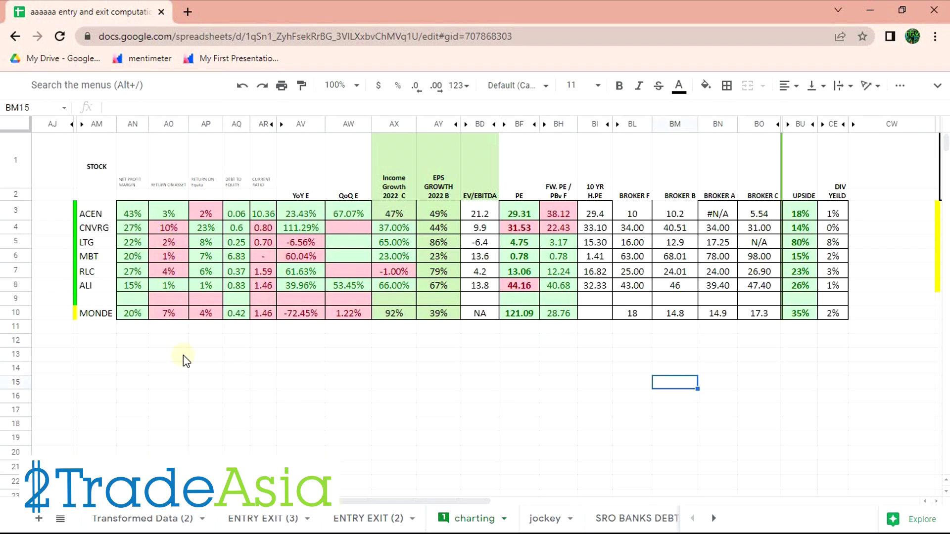
{"action": "left_click_drag", "start_coordinate": [134, 317], "coordinate": [632, 299]}
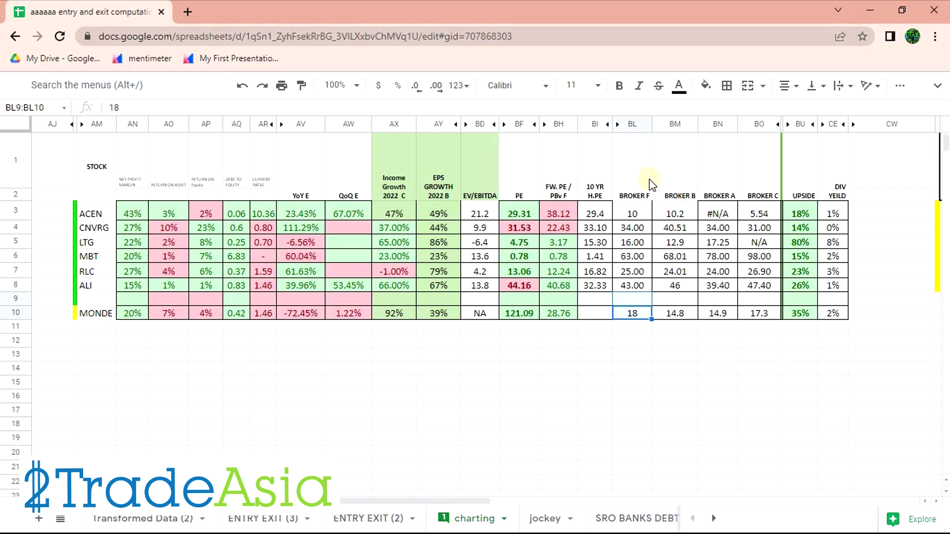
{"action": "left_click", "coordinate": [696, 332]}
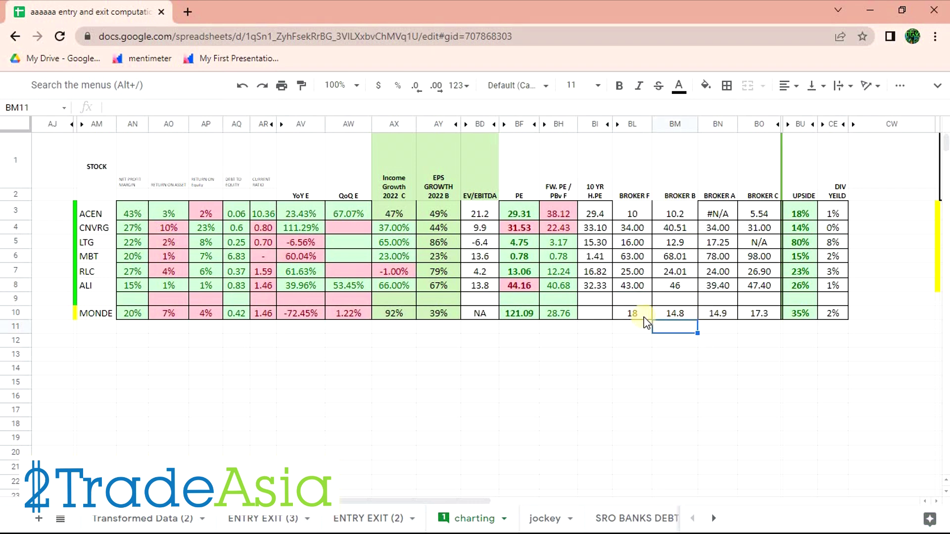
{"action": "left_click", "coordinate": [668, 313]}
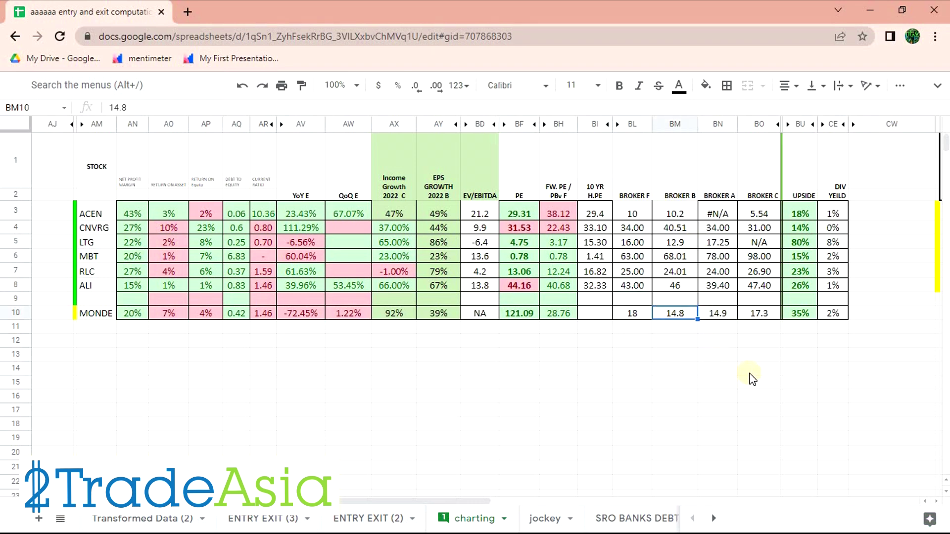
Switch to the MONDE price chart and measure the percentage move from 13.36 up to 14.84.
{"action": "key", "text": "alt+Tab"}
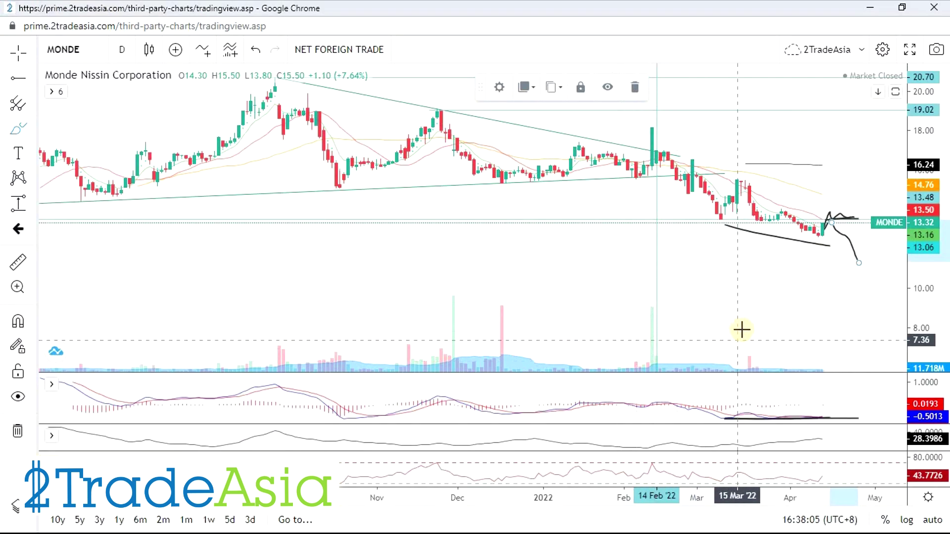
{"action": "left_click", "coordinate": [18, 262]}
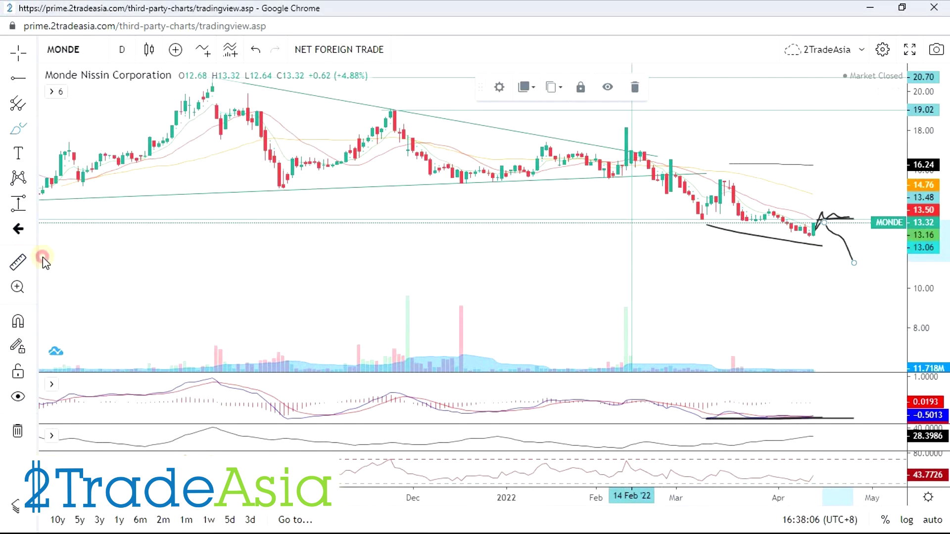
{"action": "left_click", "coordinate": [686, 221]}
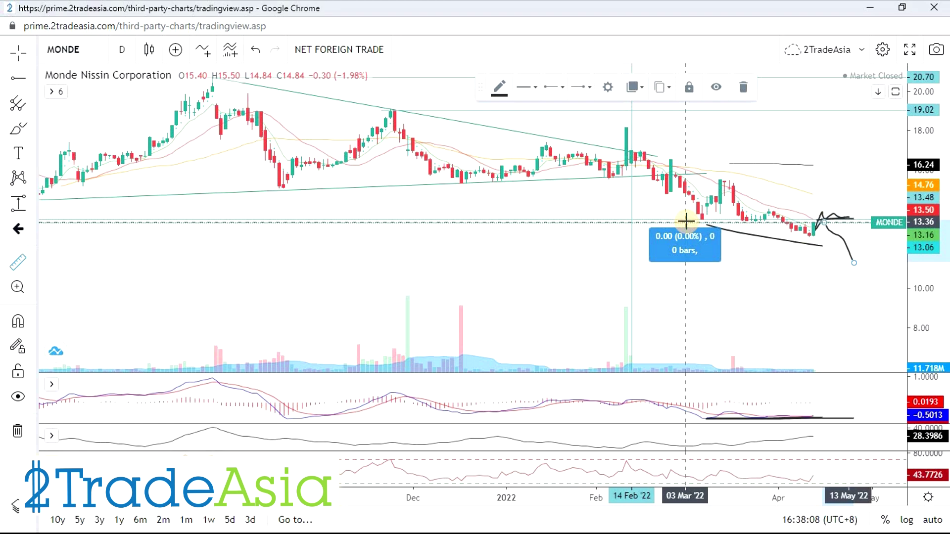
{"action": "left_click", "coordinate": [686, 192]}
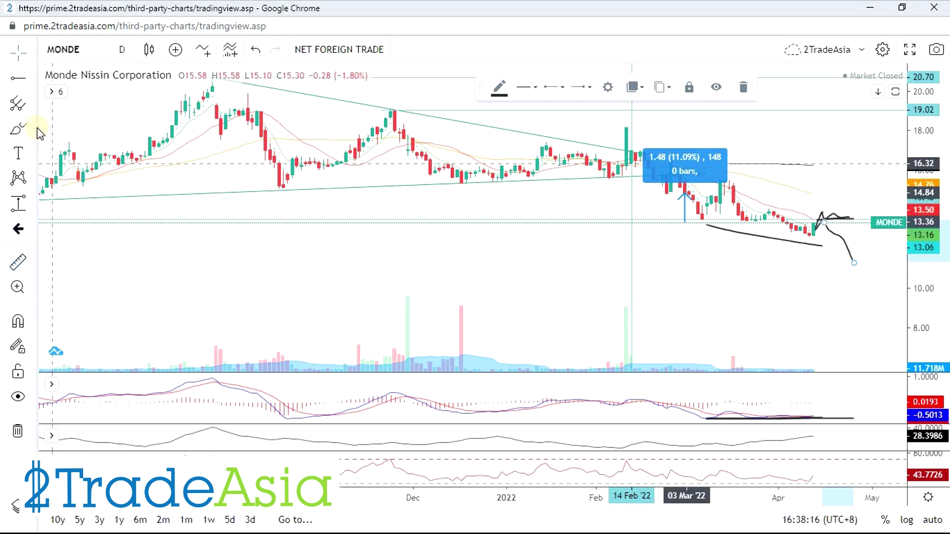
Place a horizontal level line at 14.98 on the MONDE chart.
{"action": "left_click", "coordinate": [389, 159]}
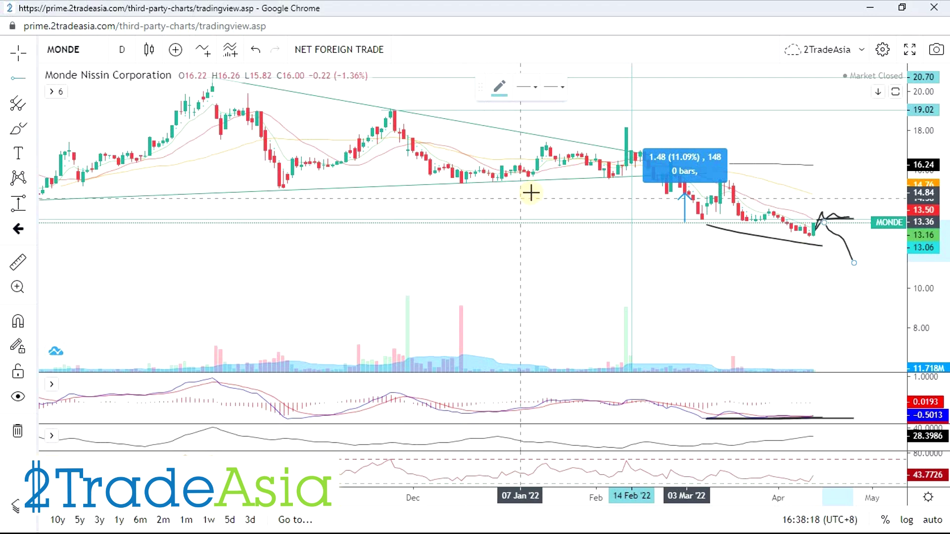
{"action": "left_click", "coordinate": [250, 190]}
{"action": "scroll", "coordinate": [866, 289], "scroll_direction": "down", "scroll_amount": 1}
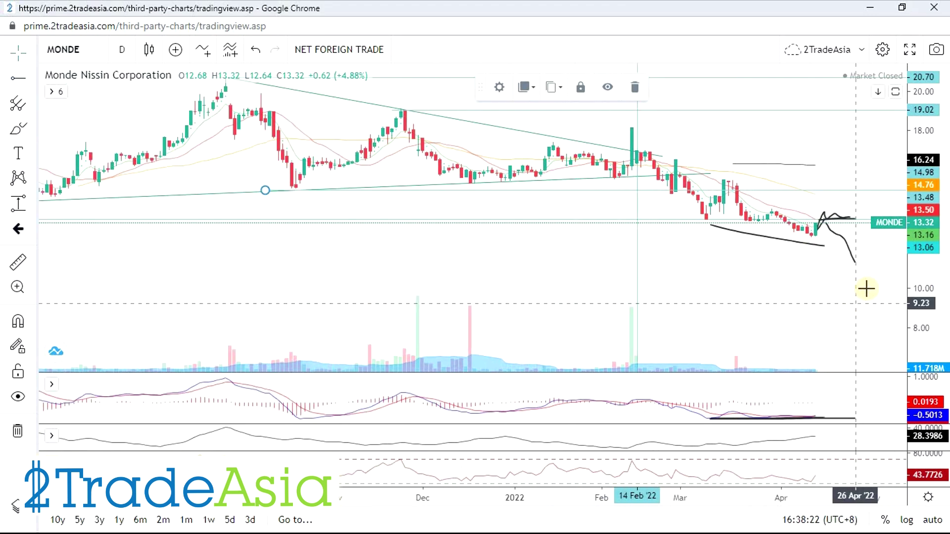
Brush a flattening line under the latest lows to about 12.1 in May 2022, plus a short rising stroke just above 13.48.
{"action": "scroll", "coordinate": [789, 282], "scroll_direction": "down", "scroll_amount": 2}
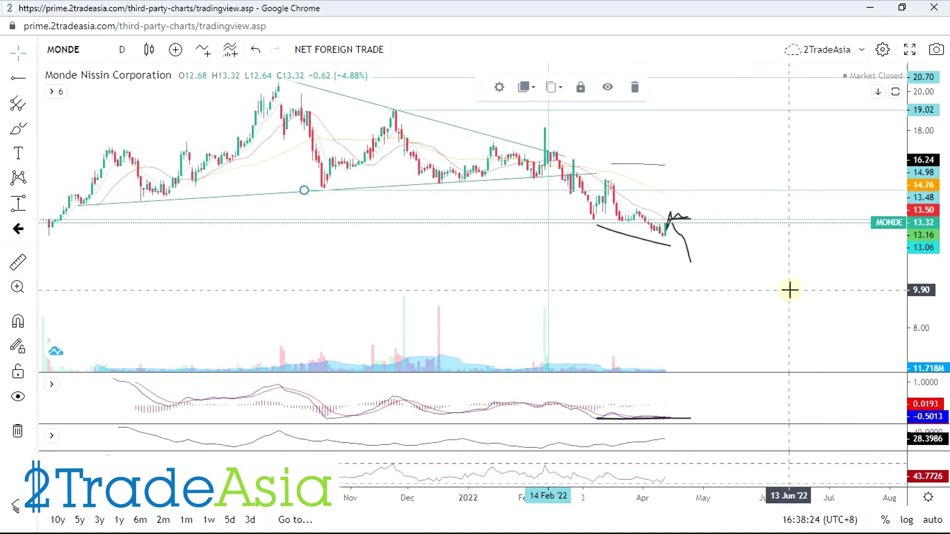
{"action": "scroll", "coordinate": [790, 290], "scroll_direction": "down", "scroll_amount": 1}
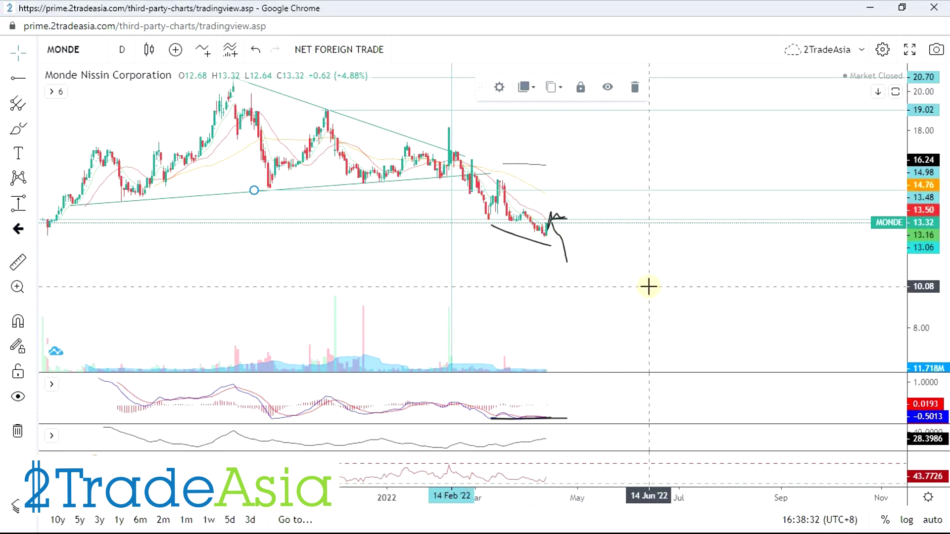
{"action": "scroll", "coordinate": [648, 287], "scroll_direction": "up", "scroll_amount": 2}
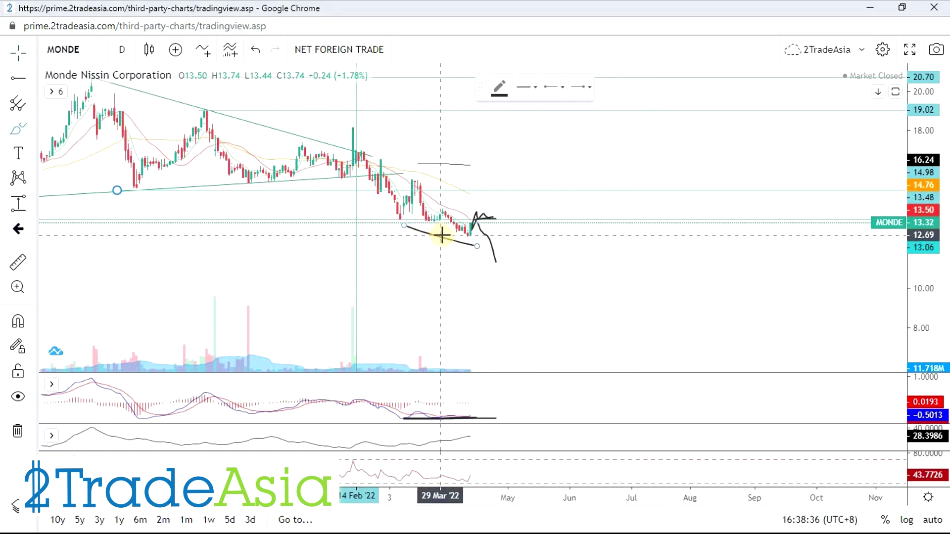
{"action": "left_click_drag", "start_coordinate": [447, 237], "coordinate": [522, 246]}
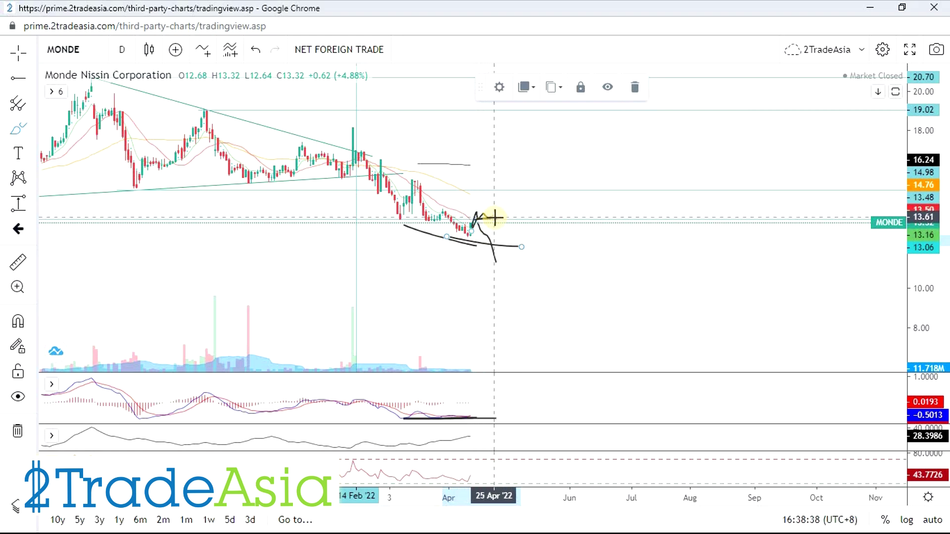
{"action": "left_click_drag", "start_coordinate": [518, 212], "coordinate": [498, 217]}
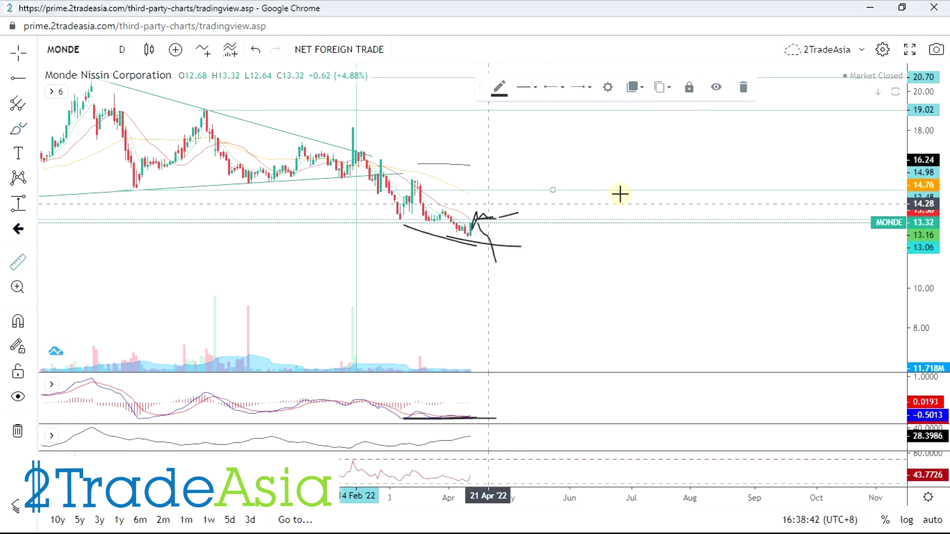
{"action": "mouse_move", "coordinate": [608, 219]}
{"action": "left_mouse_down"}
{"action": "mouse_move", "coordinate": [609, 192]}
{"action": "mouse_move", "coordinate": [618, 226]}
{"action": "left_mouse_up"}
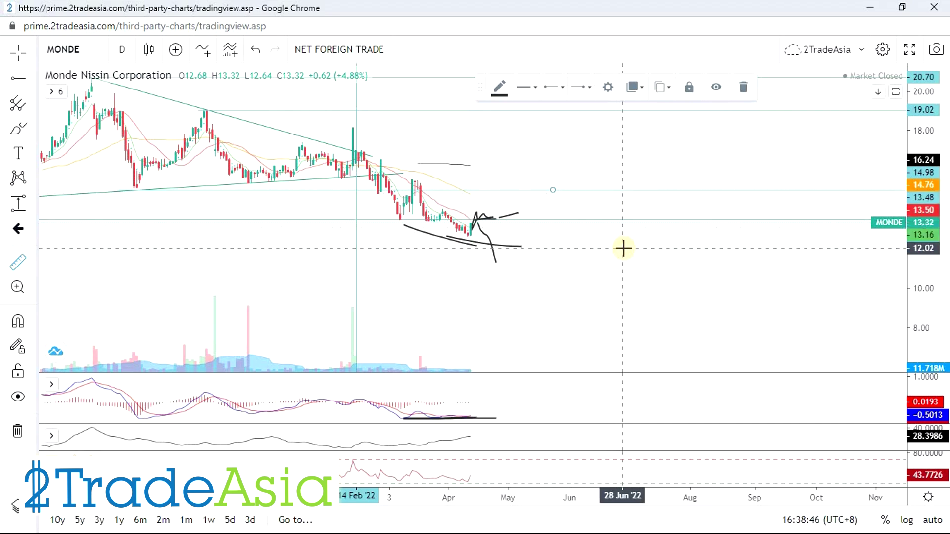
Switch to the Google Sheets comparison sheet, select the stock names down to MONDE, and view the second table listing SPNEC to MONDE.
{"action": "key", "text": "alt+Tab"}
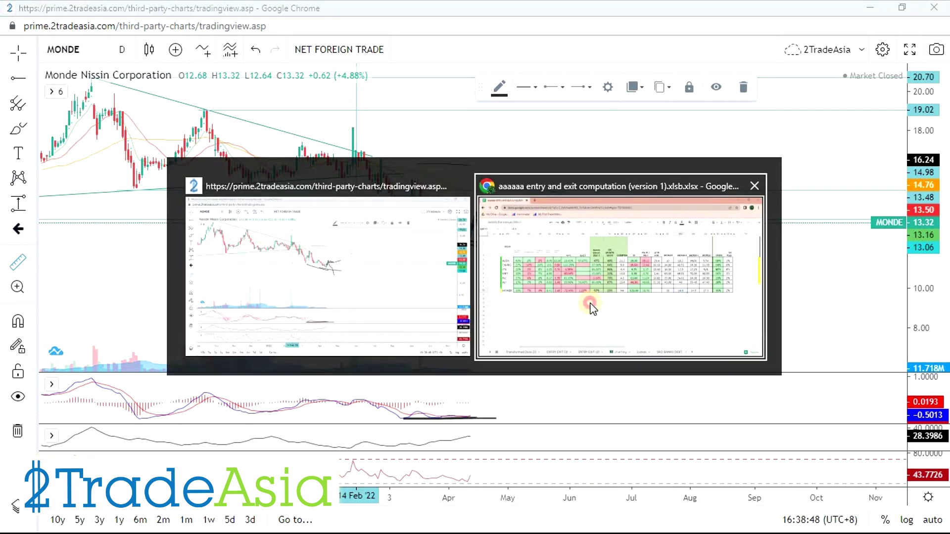
{"action": "left_click", "coordinate": [96, 201]}
{"action": "left_click", "coordinate": [94, 312], "text": "shift"}
{"action": "left_click_drag", "start_coordinate": [427, 501], "coordinate": [727, 486]}
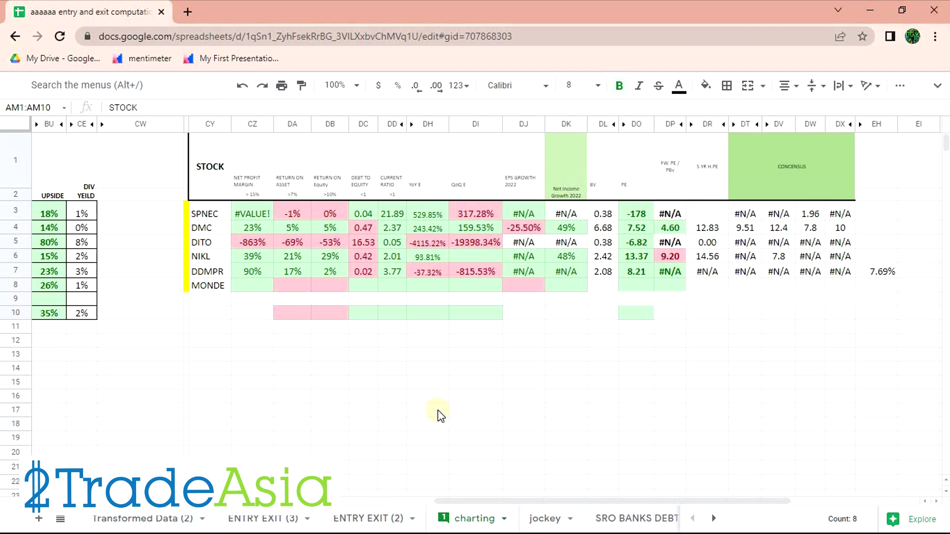
Switch to the Investing.com chart and load the saved "asian peers" chart layout.
{"action": "key", "text": "alt+Tab"}
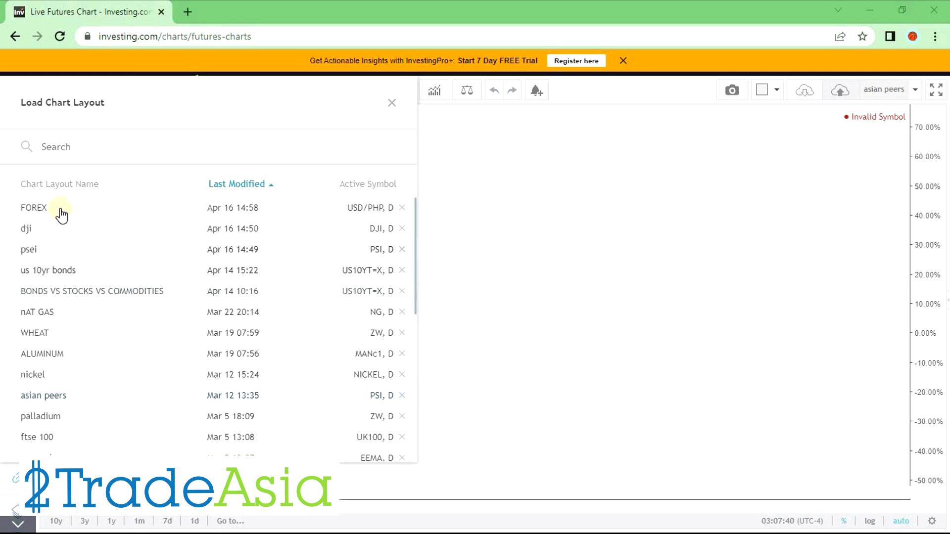
{"action": "scroll", "coordinate": [93, 322], "scroll_direction": "down", "scroll_amount": 1}
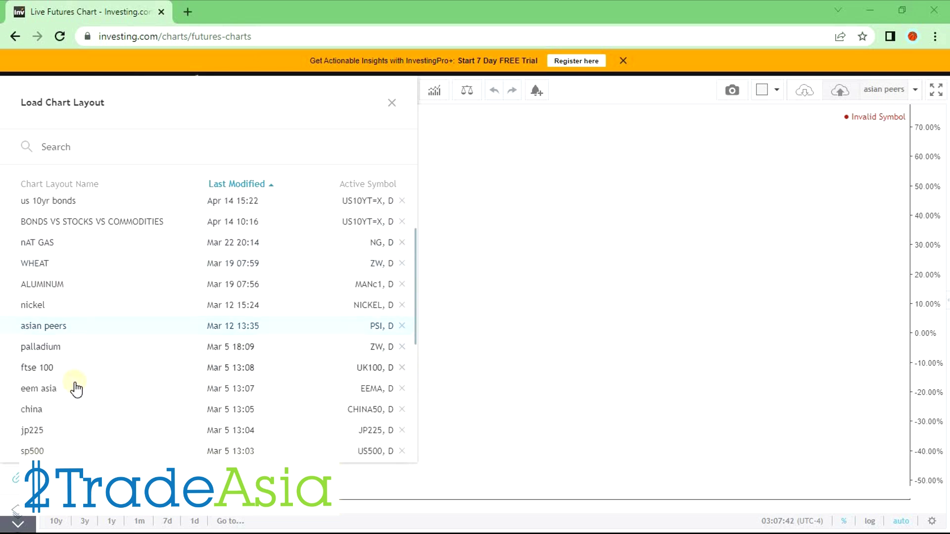
{"action": "scroll", "coordinate": [110, 309], "scroll_direction": "up", "scroll_amount": 1}
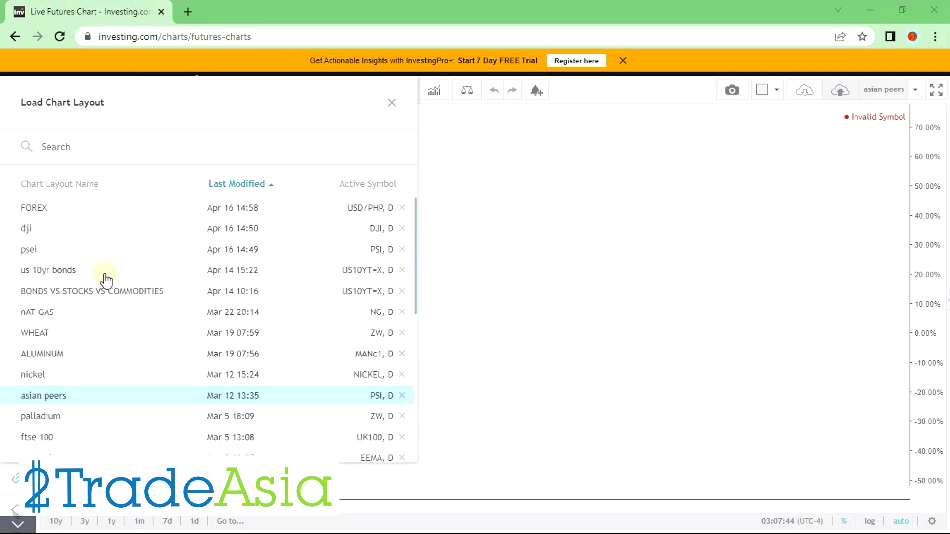
{"action": "left_click", "coordinate": [68, 391]}
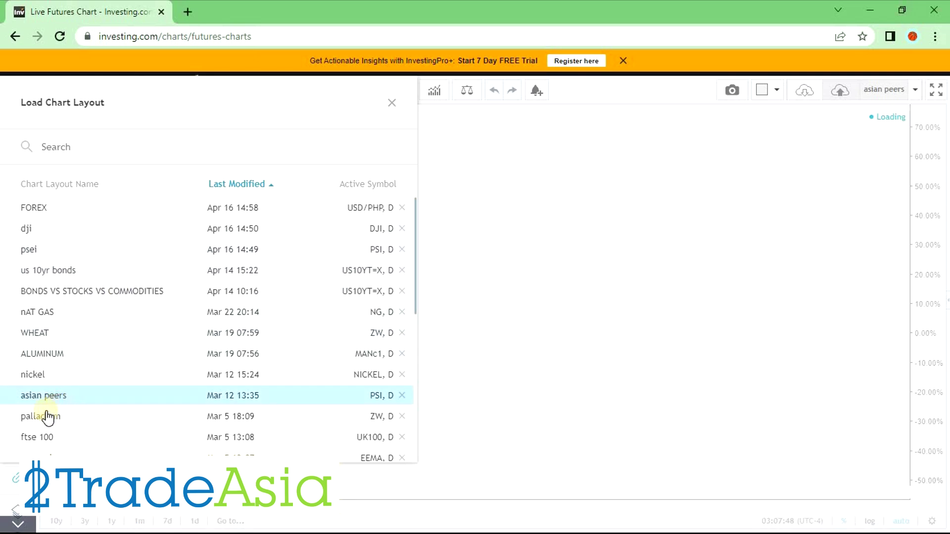
{"action": "left_click", "coordinate": [391, 104]}
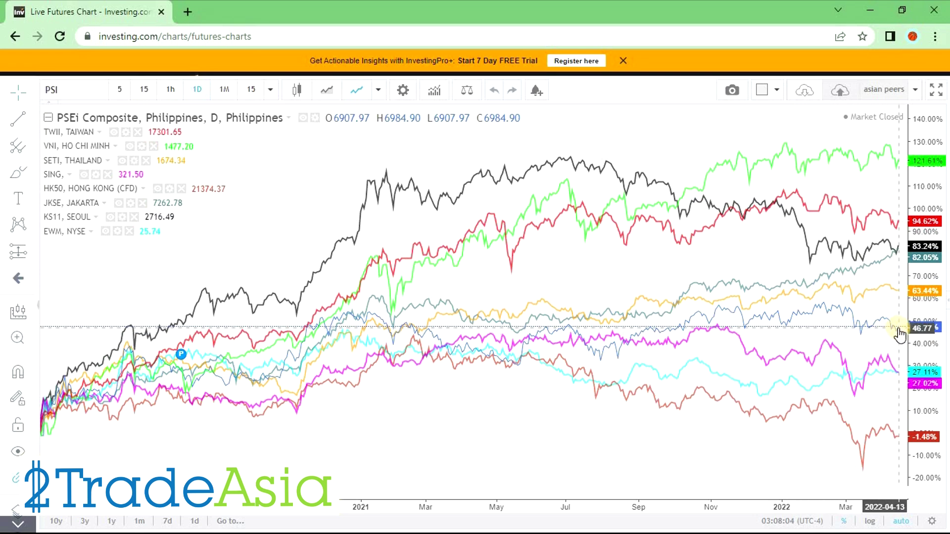
Compare the PSEi's relative performance with its Asian peer indices from 2020 through April 2022.
{"action": "scroll", "coordinate": [860, 341], "scroll_direction": "down", "scroll_amount": 2}
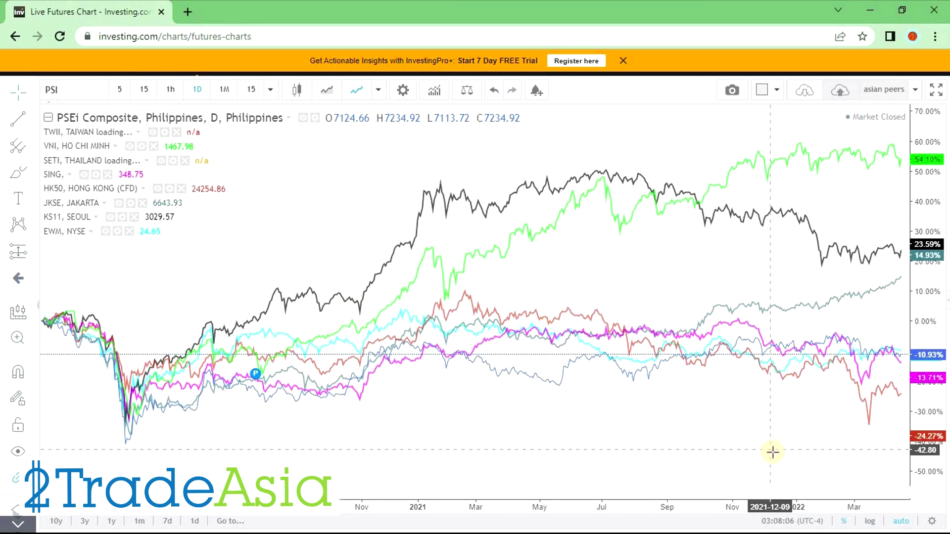
{"action": "left_click_drag", "start_coordinate": [750, 451], "coordinate": [717, 447]}
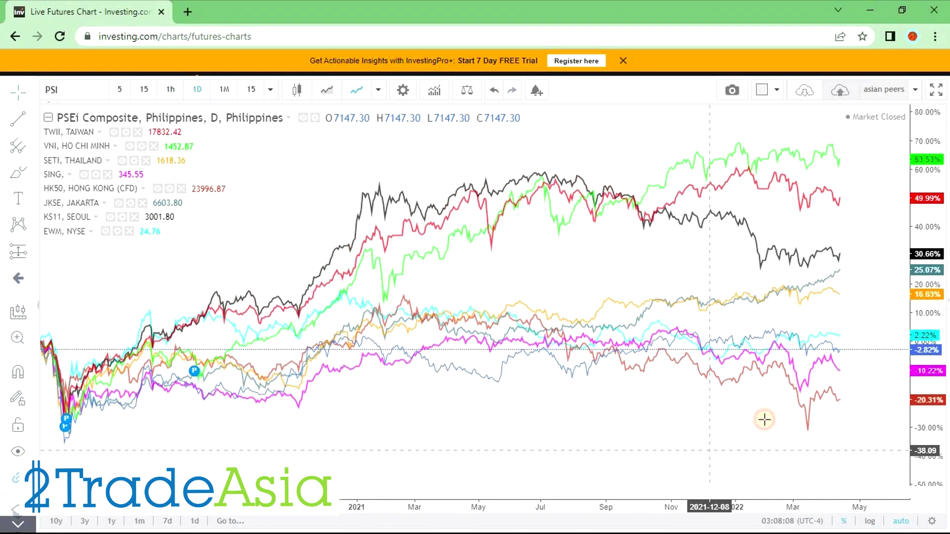
{"action": "left_click_drag", "start_coordinate": [812, 420], "coordinate": [776, 432]}
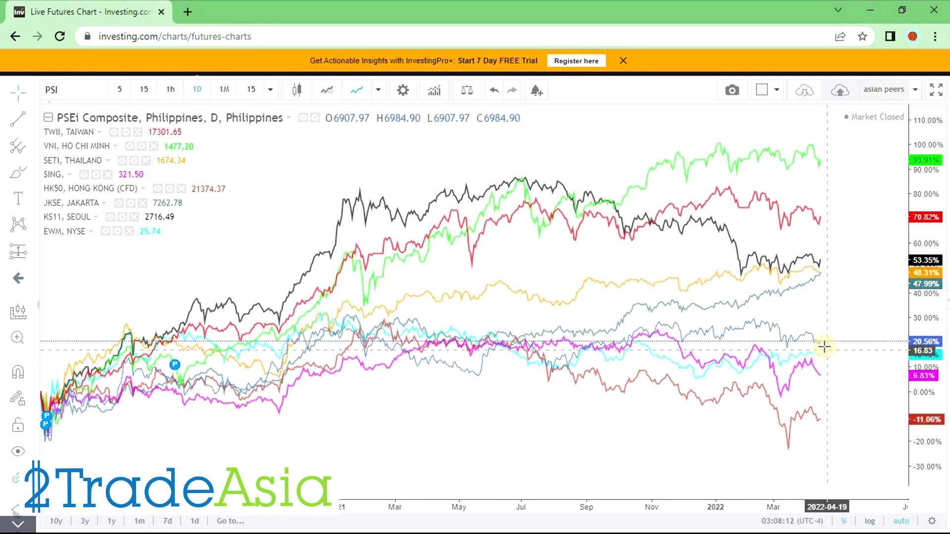